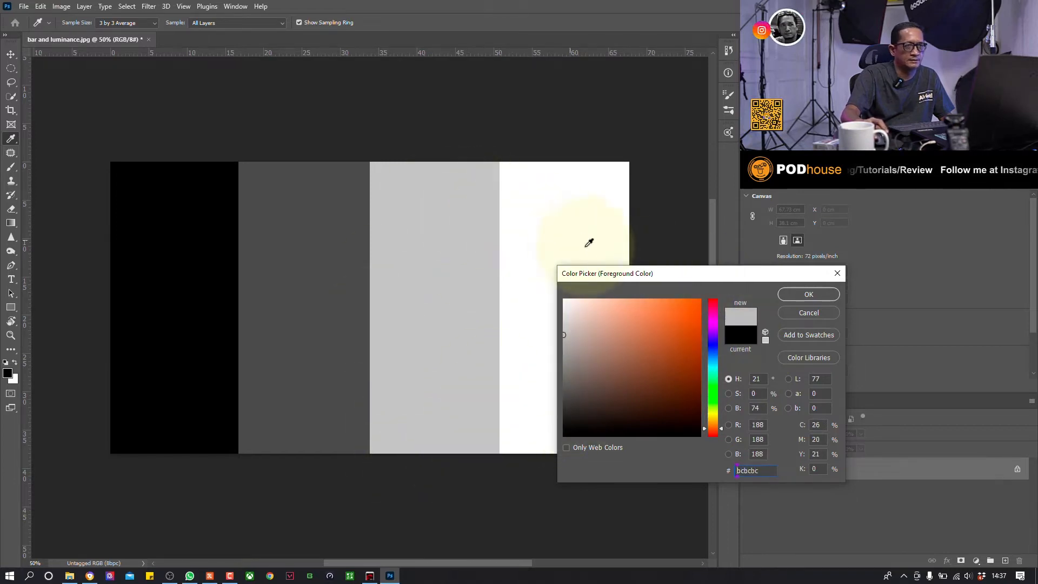
Sample the white bar in the foreground Color Picker to inspect its RGB values, leaving the foreground colour unchanged
drag(565, 335, 565, 294)
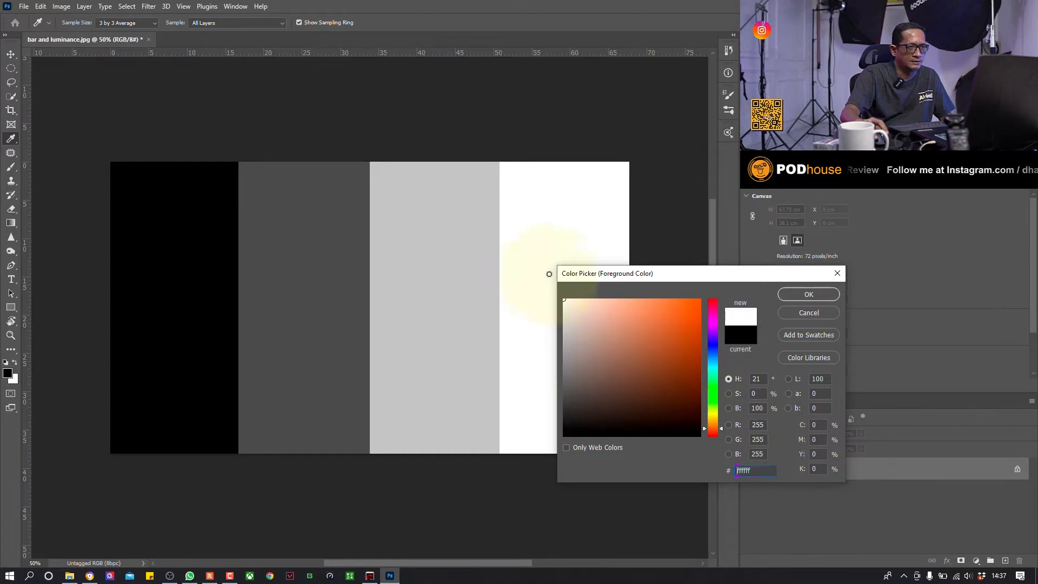
click(808, 313)
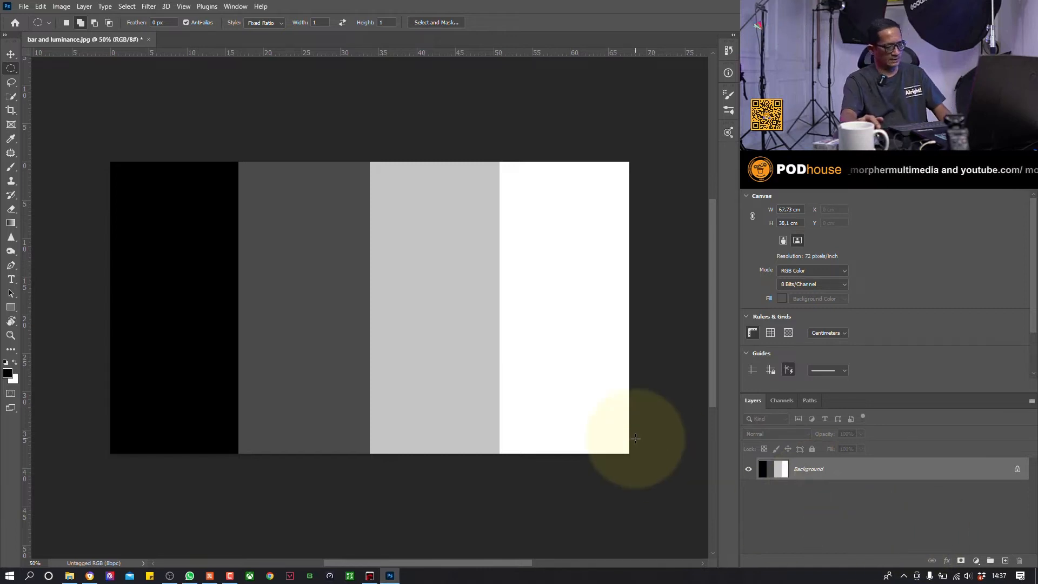
Draw a rectangle shape about 2068 × 1306 px covering the whole canvas and set its fill to red
click(11, 307)
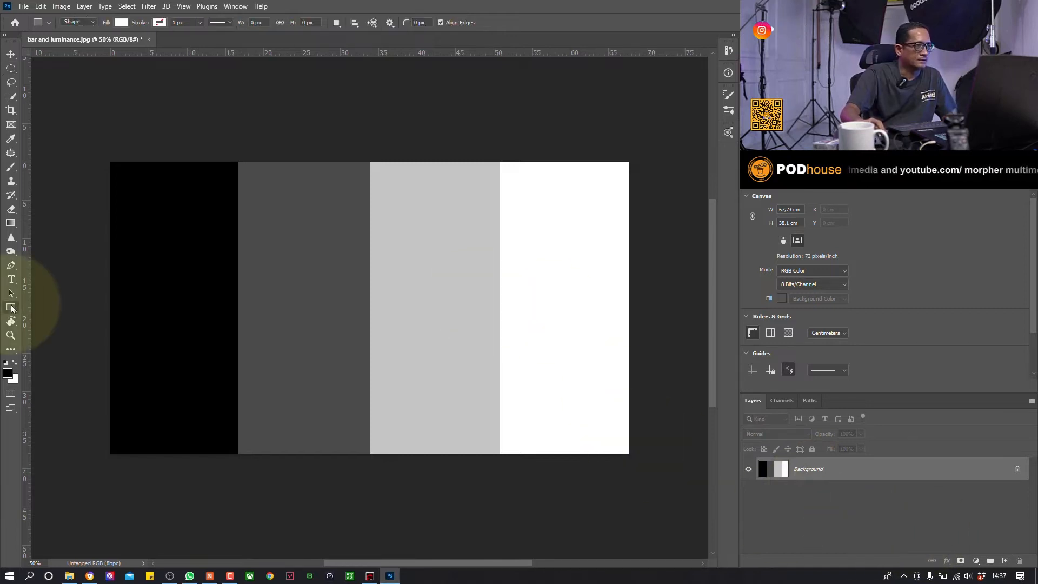
drag(85, 134, 643, 486)
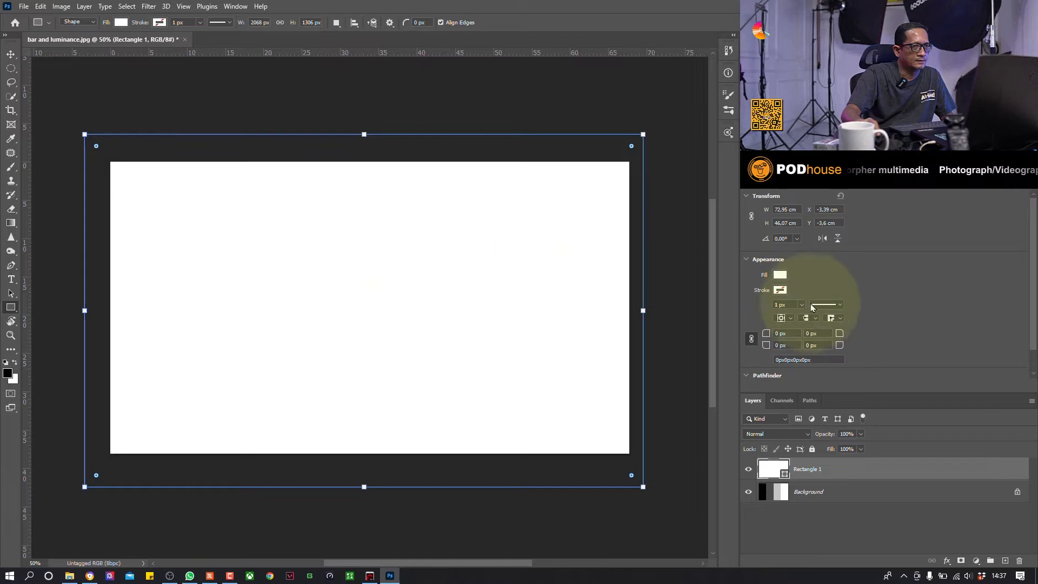
click(780, 275)
click(792, 332)
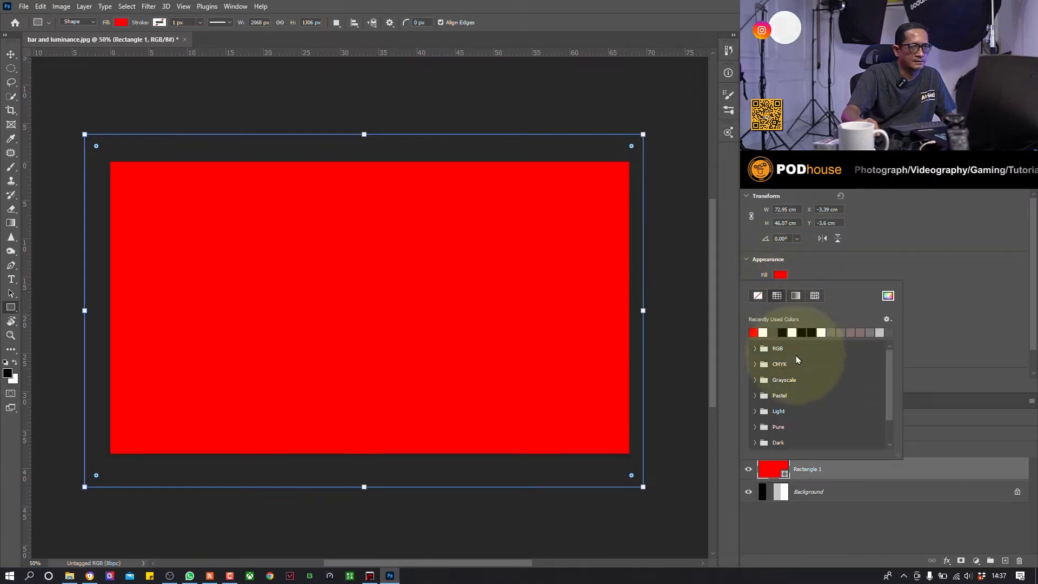
Replace the locked Background layer with an unlocked copy of the grayscale bars placed above the red rectangle
click(817, 480)
drag(818, 479, 822, 523)
click(778, 474)
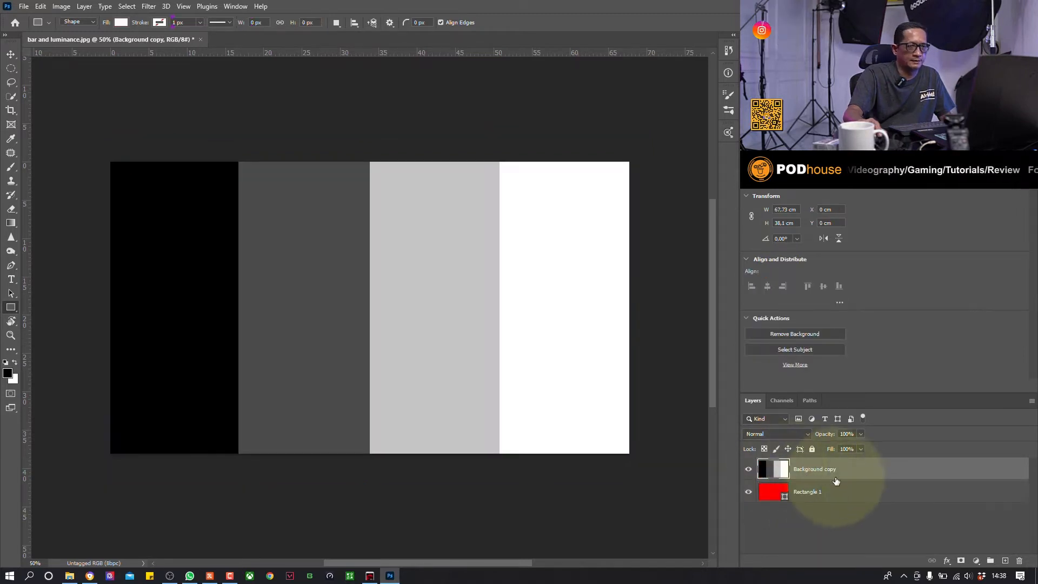
Add a white layer mask to Background copy, paint a diagonal black brush stroke on it, and undo both
click(960, 561)
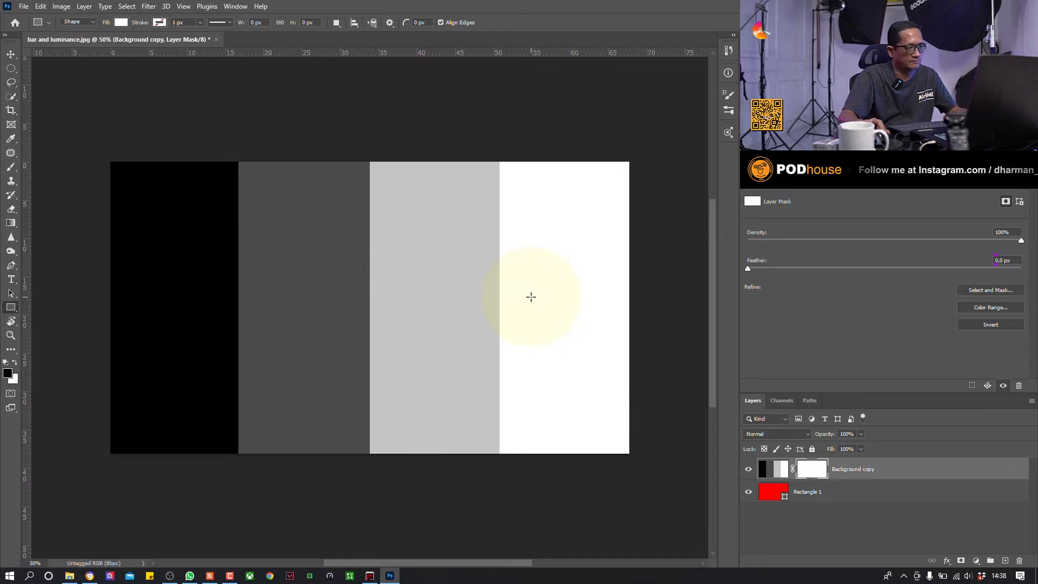
key(b)
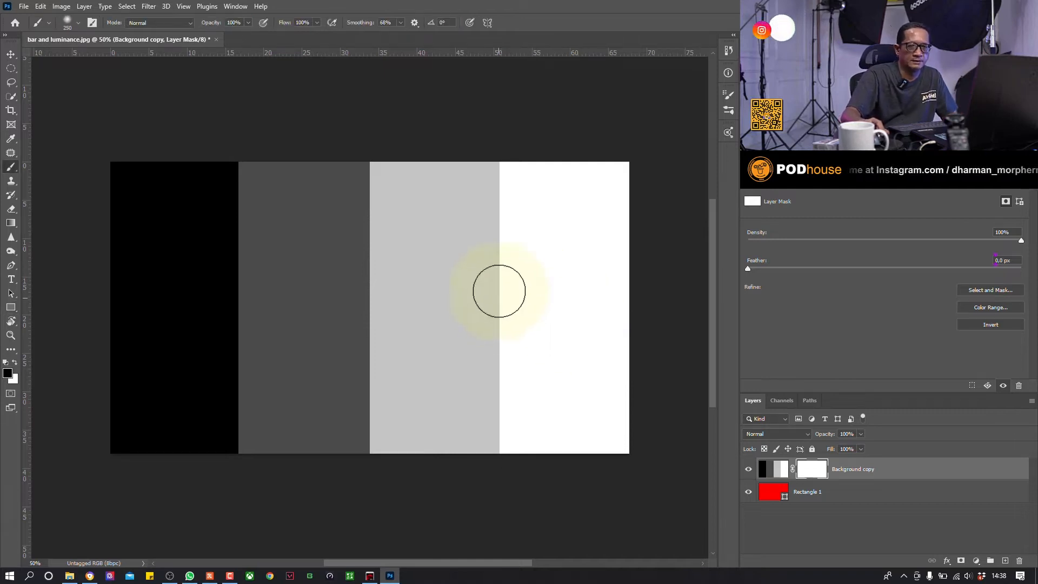
drag(540, 207, 216, 410)
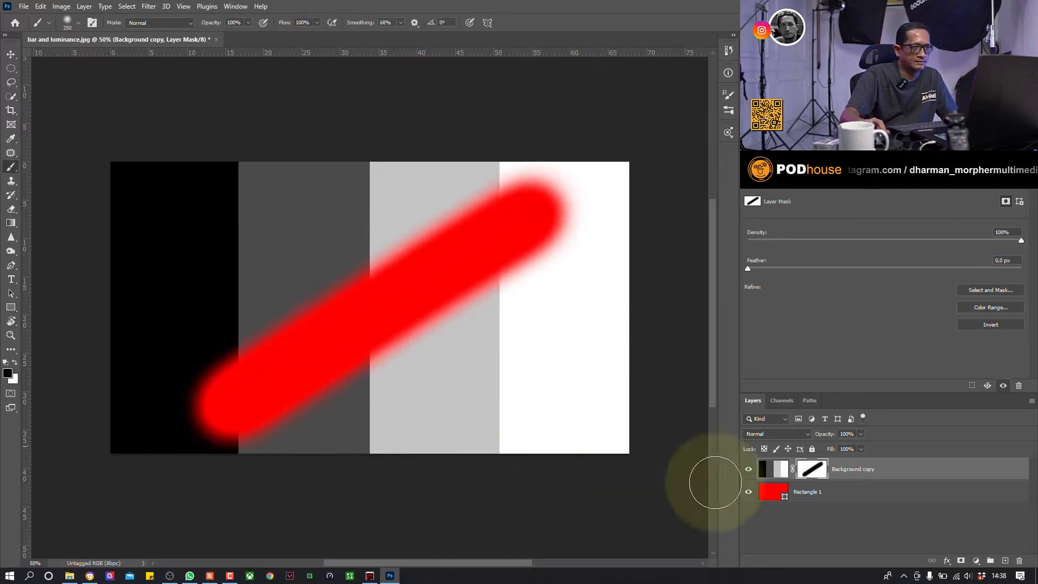
key(ctrl+z)
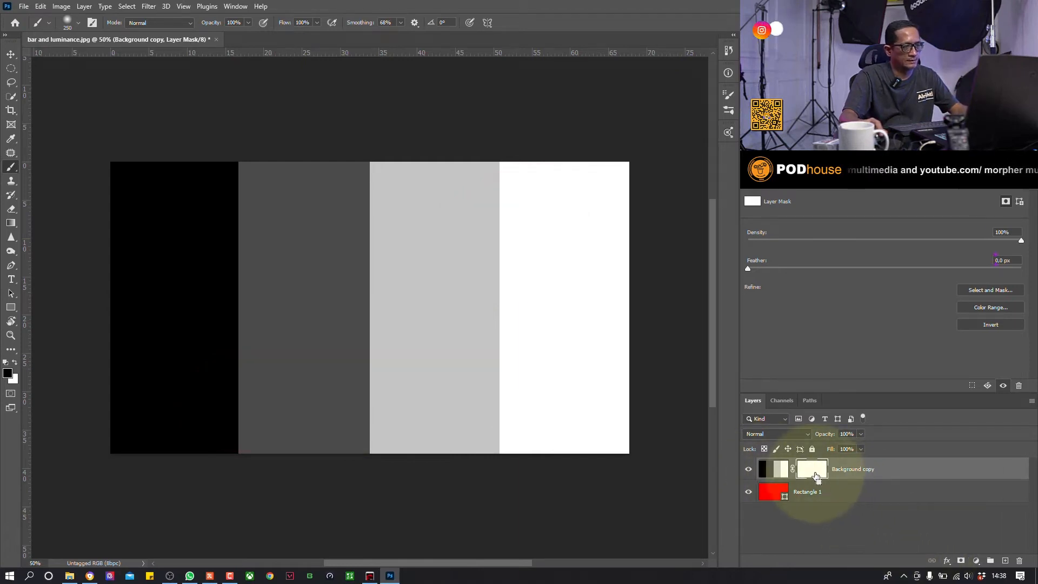
key(ctrl+z)
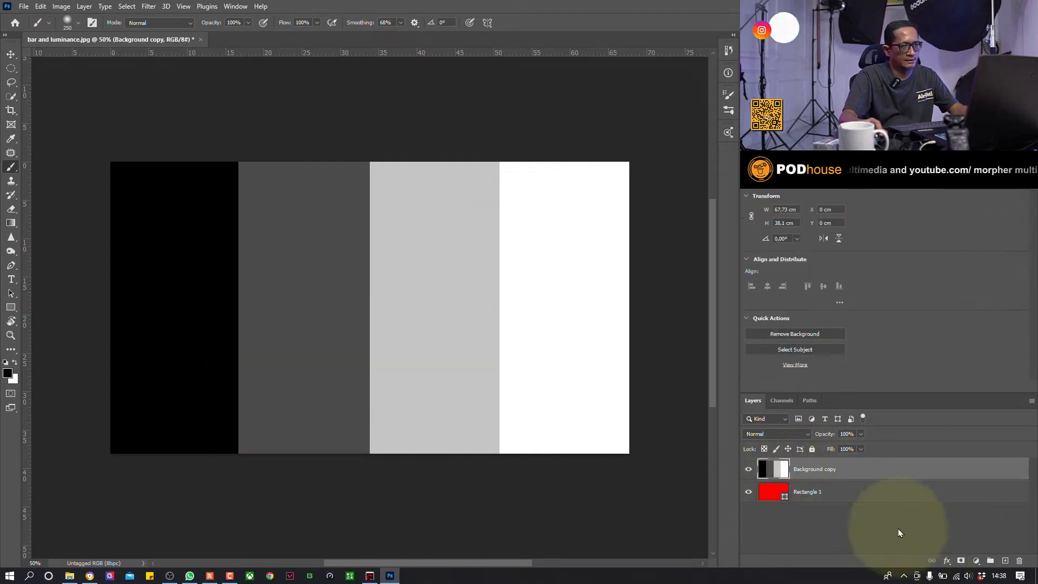
Try an all-black layer mask on Background copy and undo it
alt+click(960, 561)
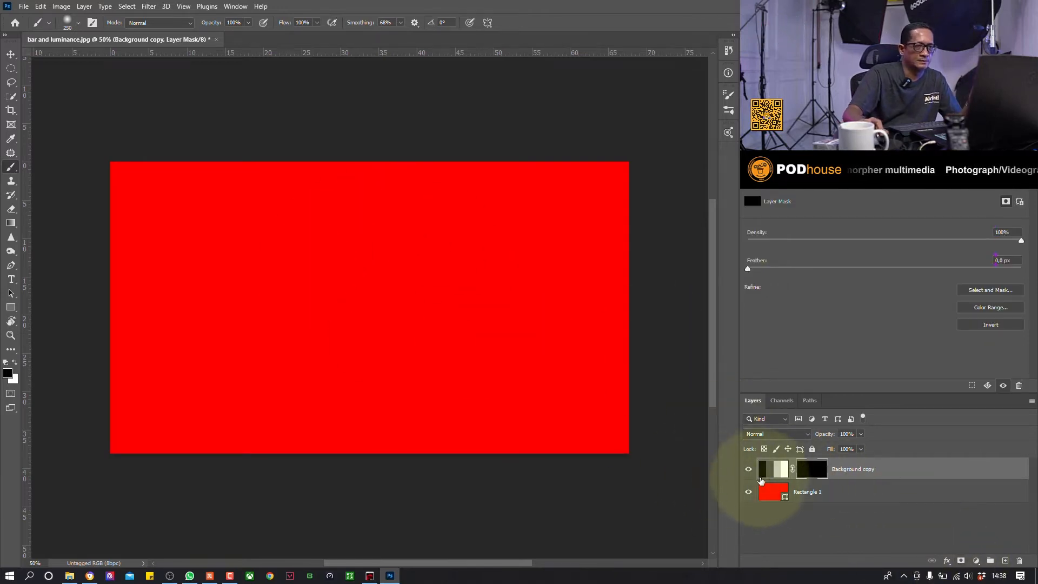
key(ctrl+z)
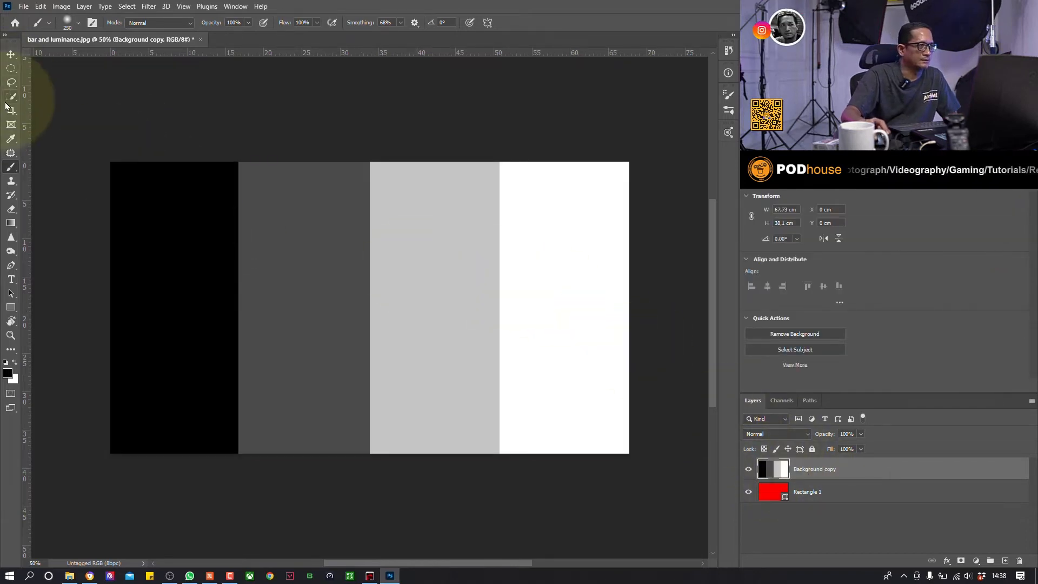
Lasso an area across the gray and white bars of Background copy, fill it with black, undo the fill and deselect
click(13, 83)
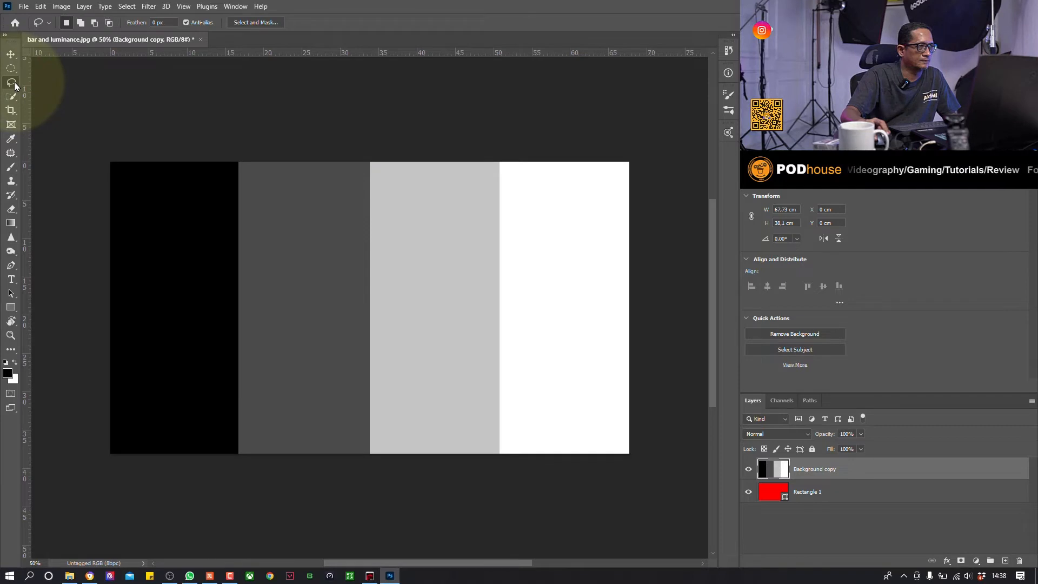
mouse_move(372, 222)
mouse_down()
mouse_move(318, 334)
mouse_move(475, 398)
mouse_move(572, 312)
mouse_up()
drag(431, 216, 385, 224)
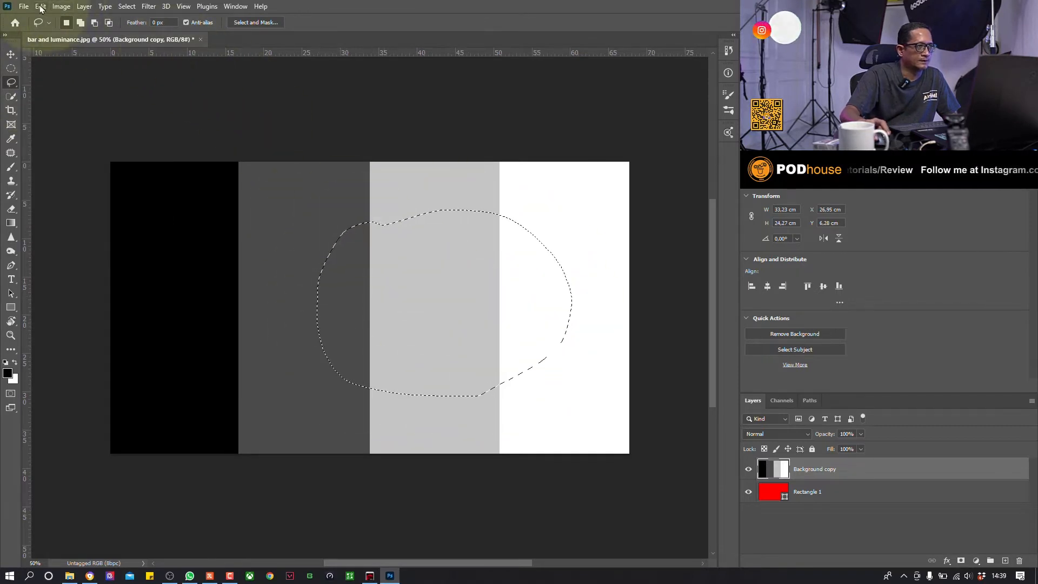
click(40, 6)
click(81, 173)
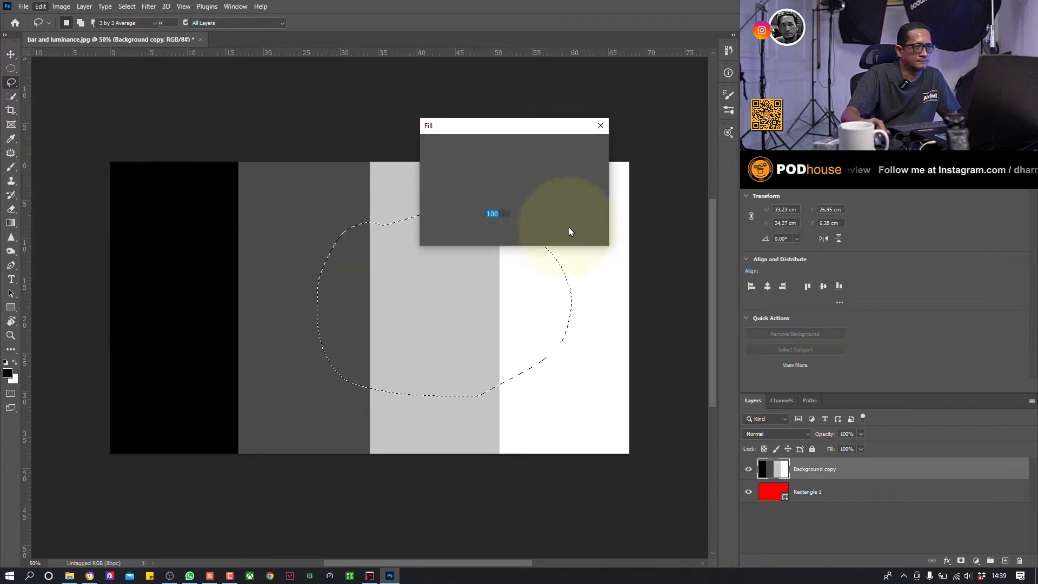
click(585, 147)
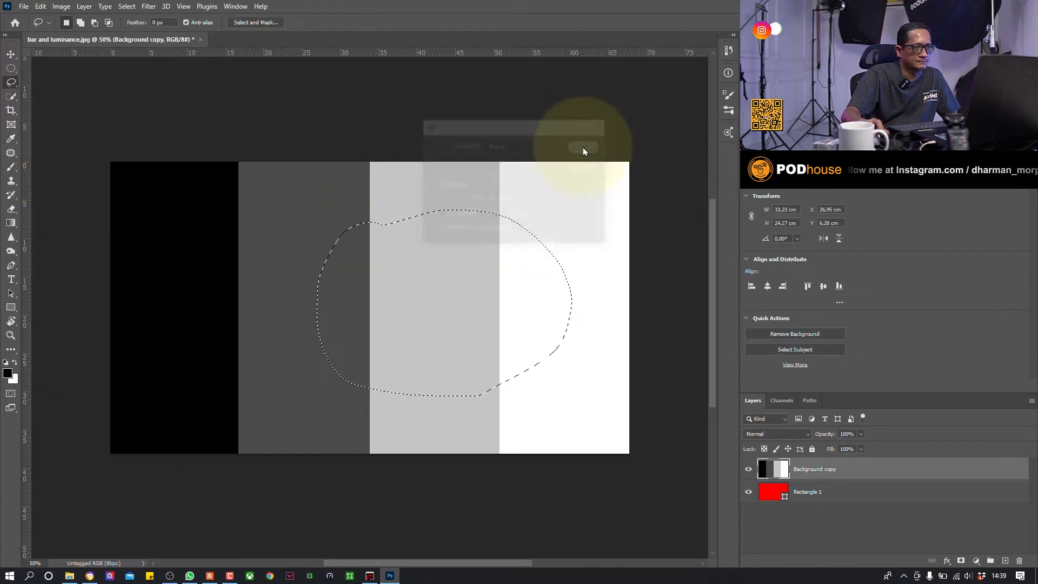
key(ctrl+z)
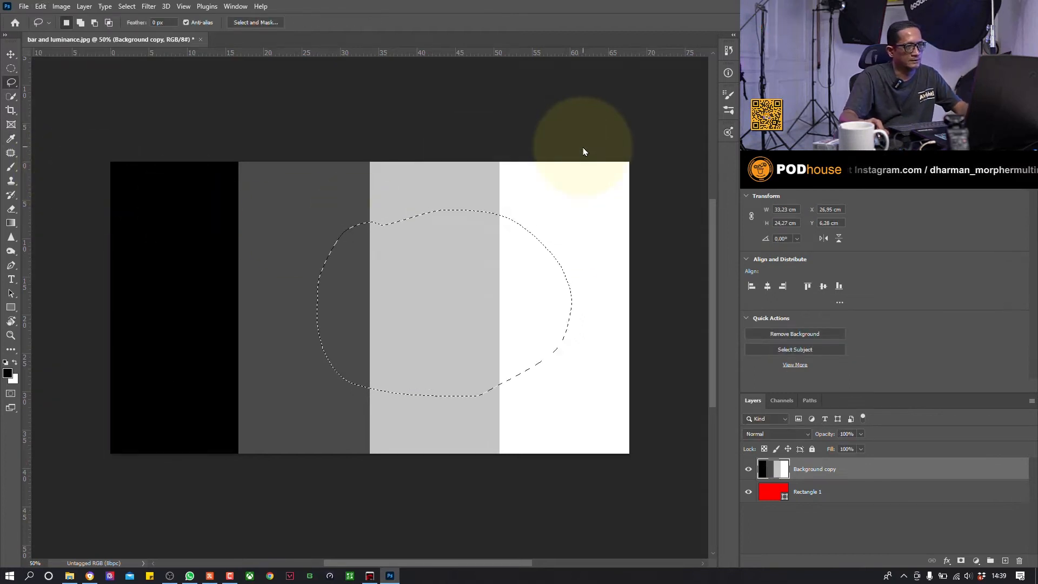
key(ctrl+d)
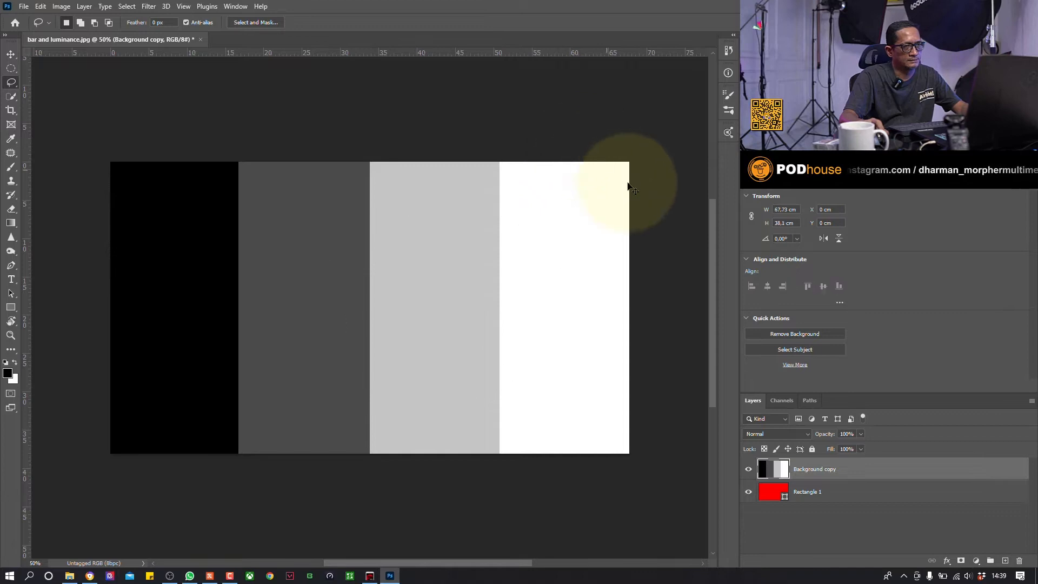
Add a white mask to Background copy, fill a lassoed central area of it with black at 100% opacity, undo the fill and deselect
click(961, 562)
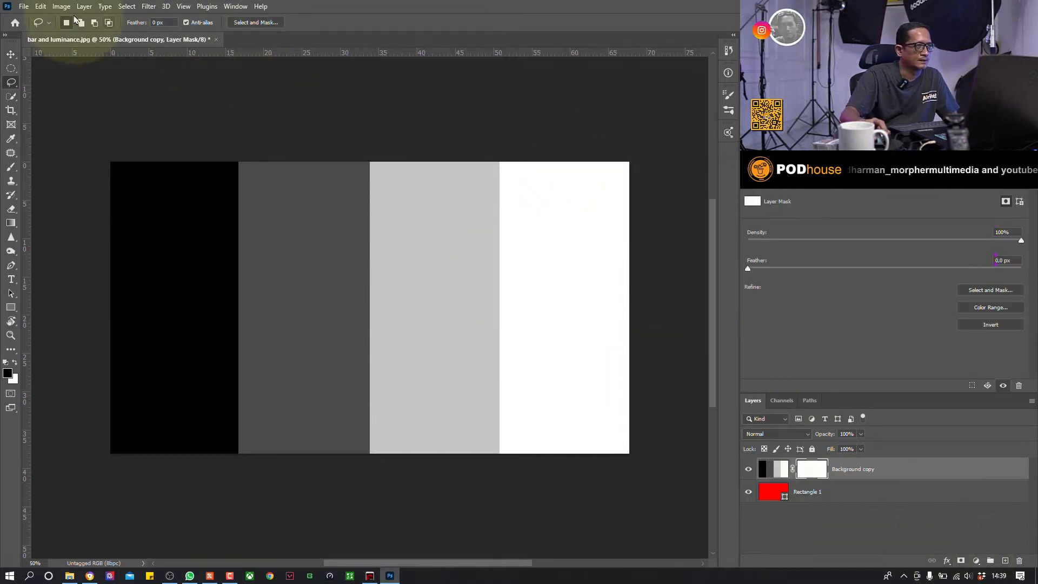
mouse_move(345, 226)
mouse_down()
mouse_move(528, 343)
mouse_move(387, 220)
mouse_move(419, 216)
mouse_up()
click(41, 6)
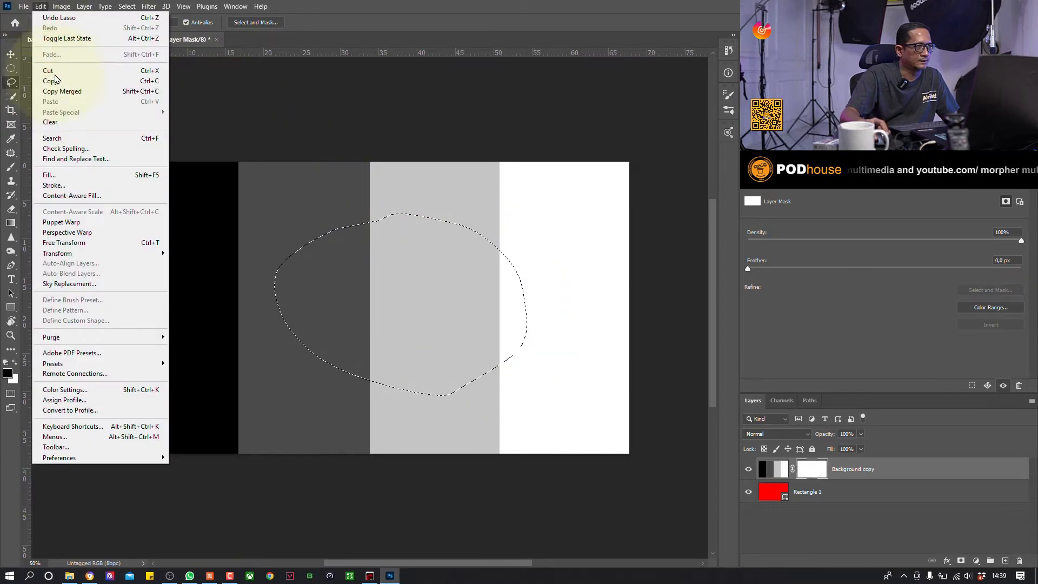
click(70, 175)
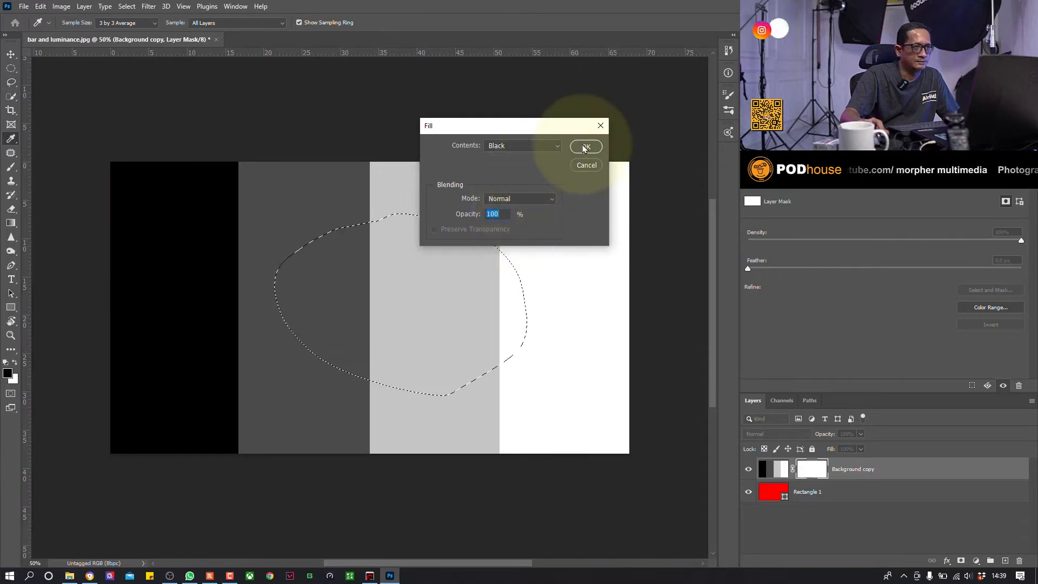
click(585, 147)
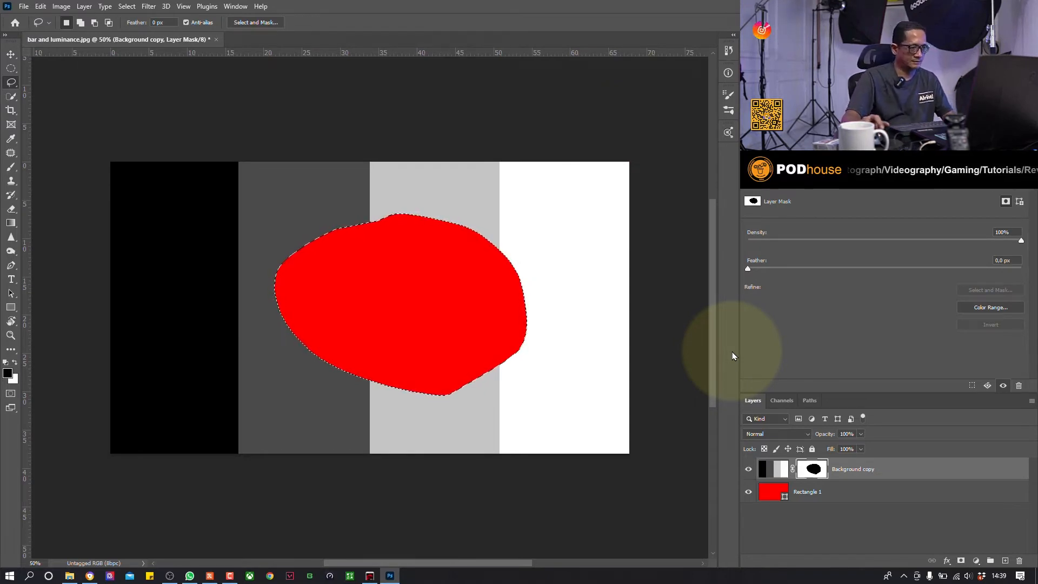
key(ctrl+z)
key(ctrl+d)
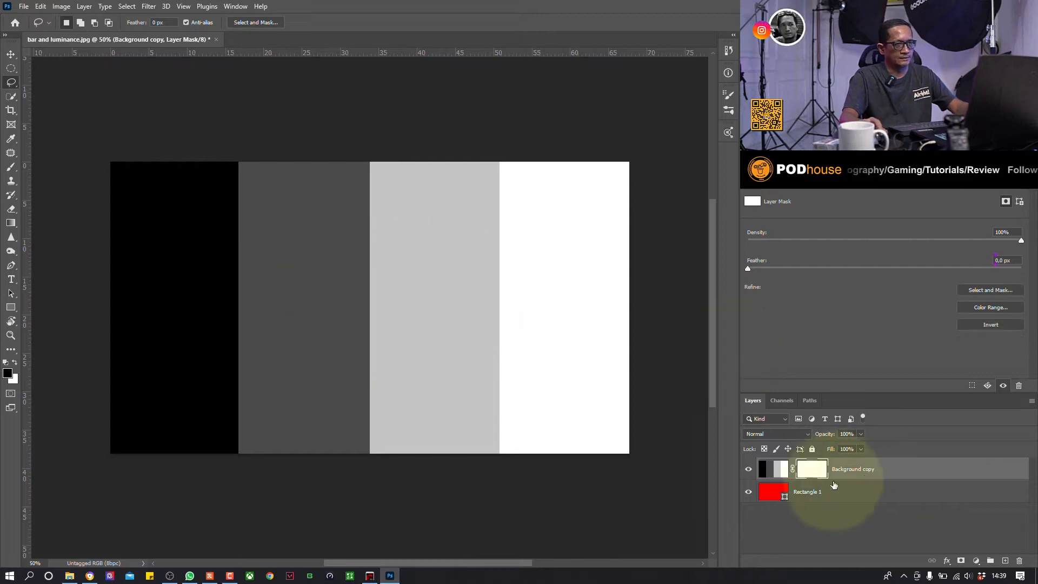
Delete the red rectangle layer and the layer mask on Background copy
click(796, 497)
key(Delete)
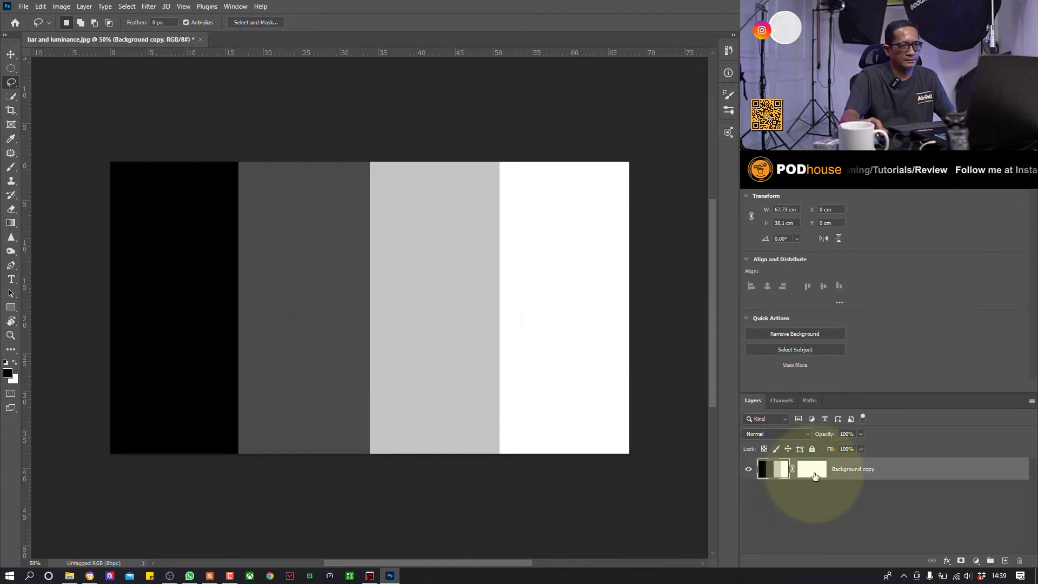
click(815, 475)
key(Delete)
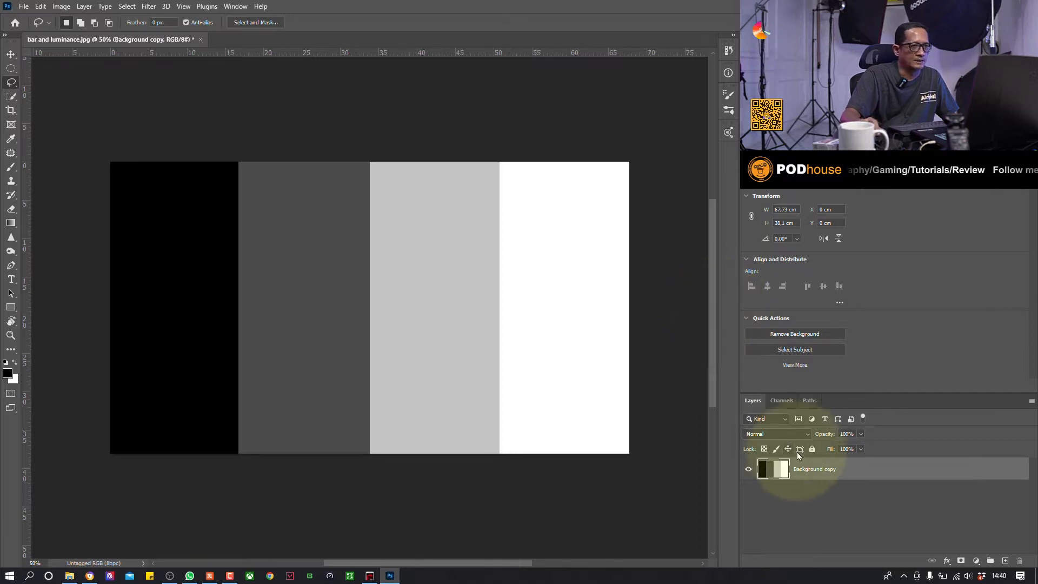
Load the RGB channel's luminance as a selection and save the selection as a new alpha channel
click(780, 401)
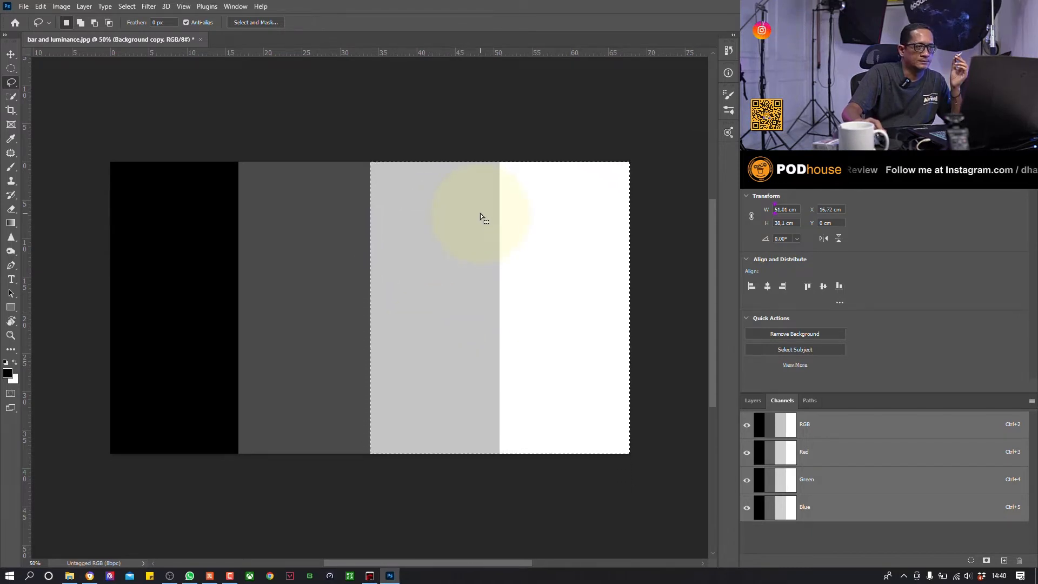
click(985, 562)
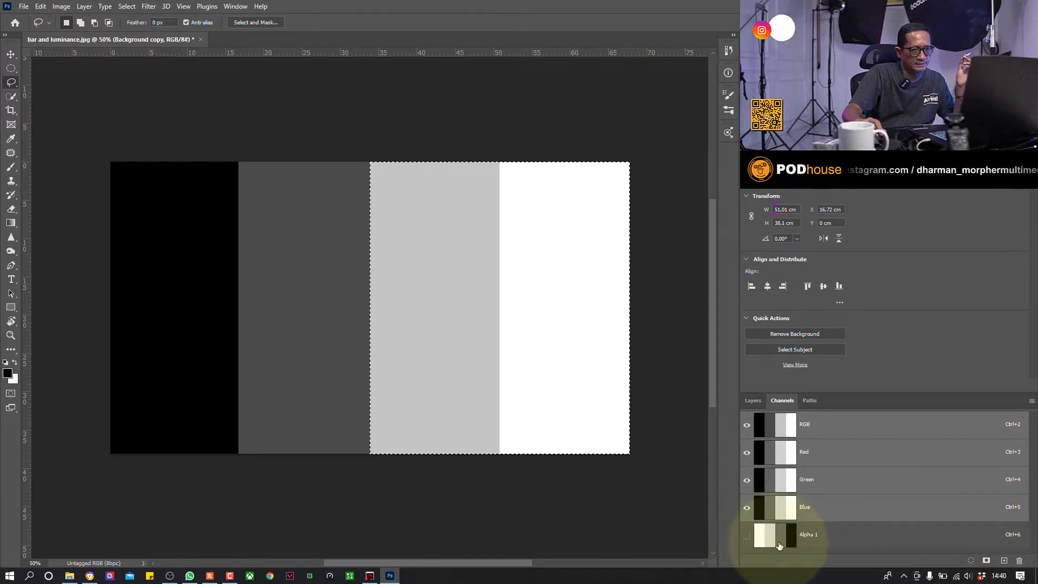
Add a Curves adjustment layer above Background copy, masked by the luminance selection
click(754, 401)
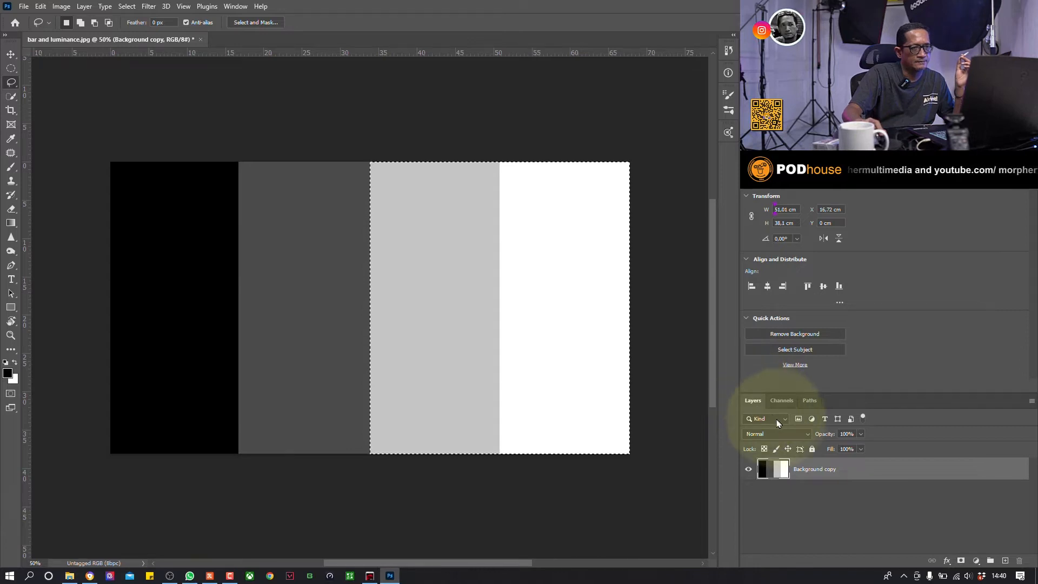
click(976, 561)
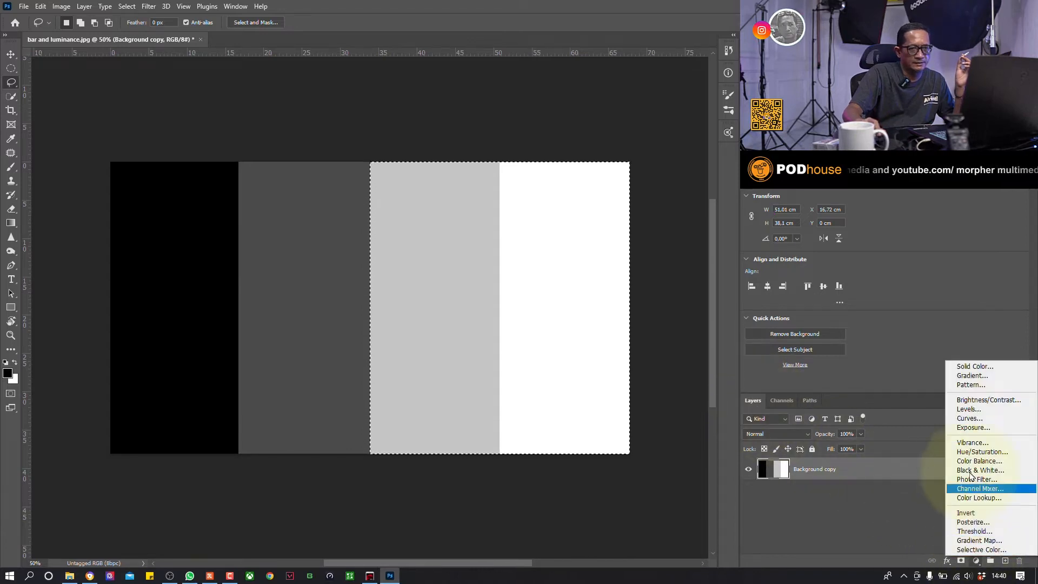
click(970, 419)
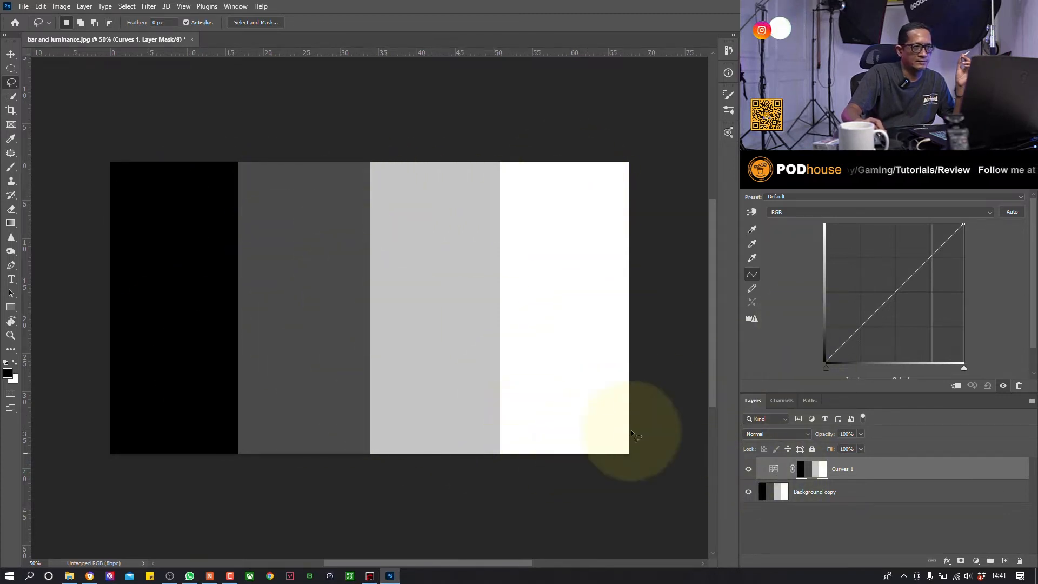
Lower the highlight endpoint of the Curves layer's Red channel to about half height, and delete the Curves layer
click(896, 212)
click(813, 229)
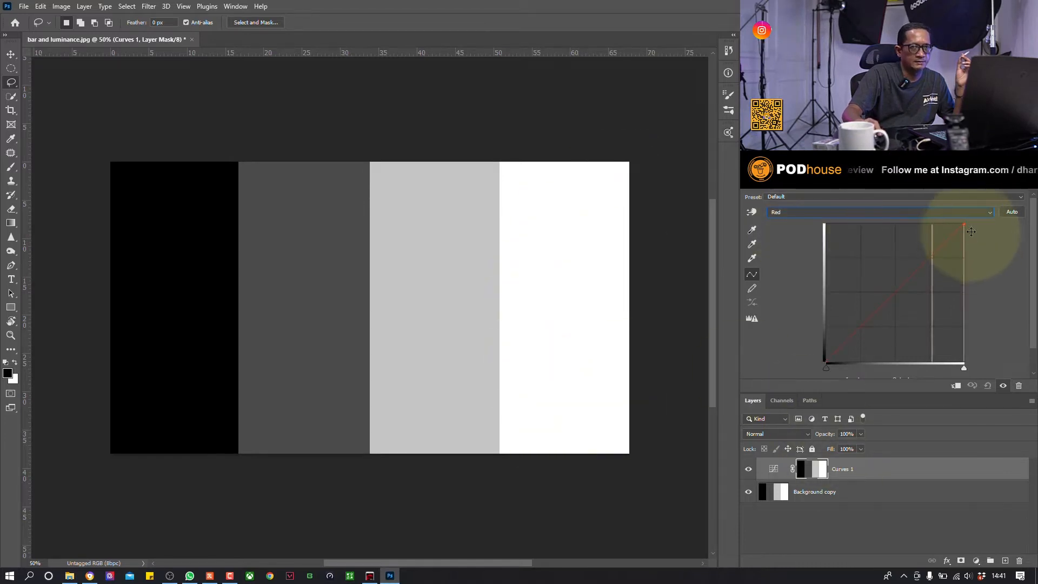
drag(964, 225, 963, 290)
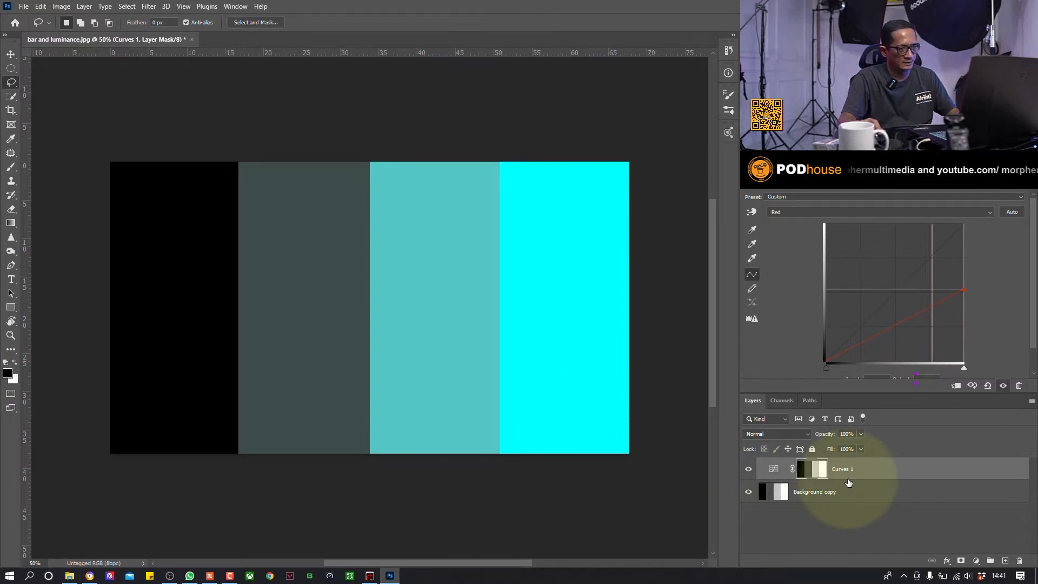
key(Delete)
Load the luminance of the composite RGB channel as a selection again
click(781, 400)
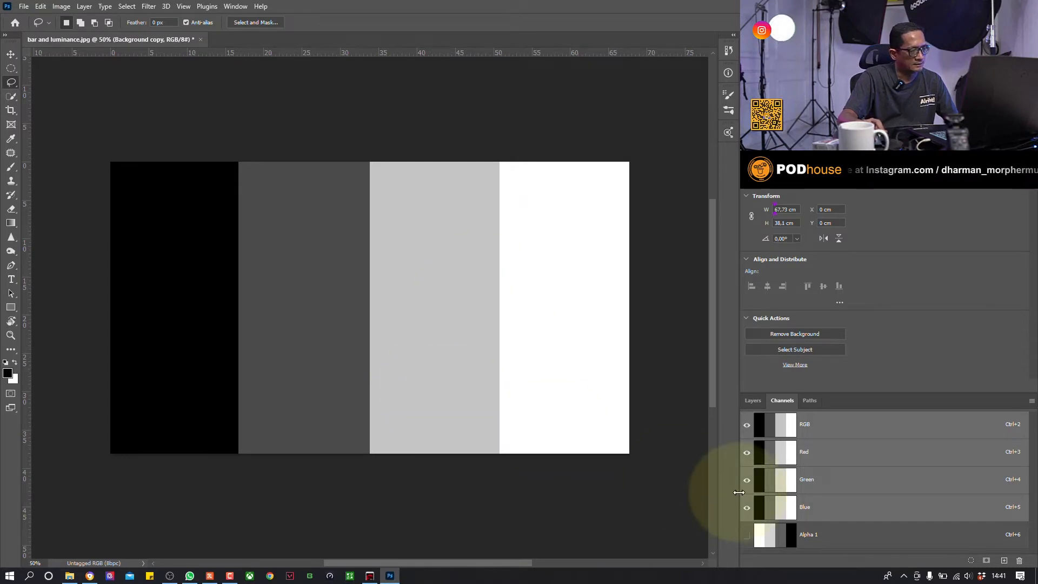
key(ctrl)
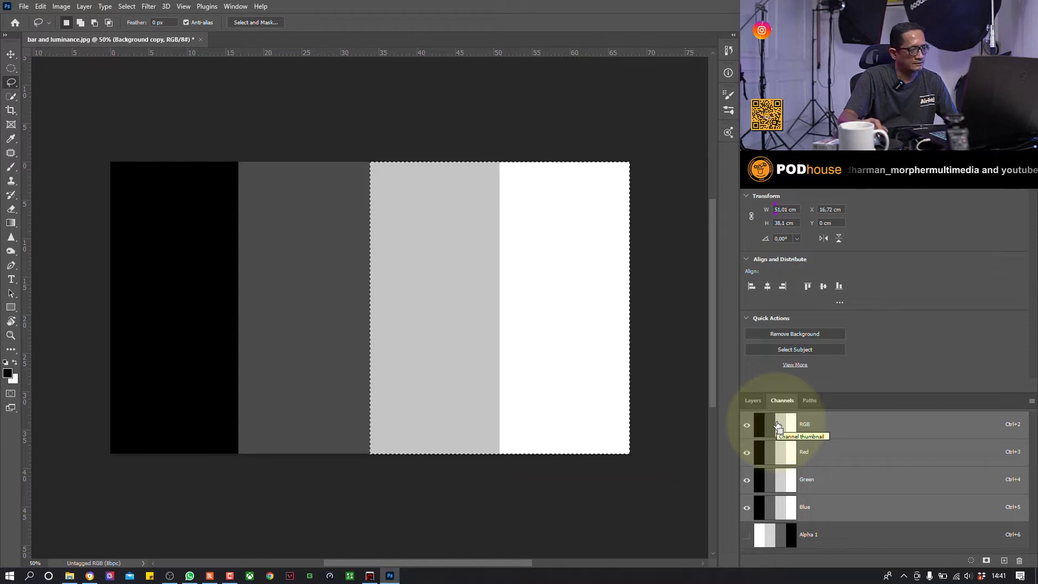
Intersect the selection with the RGB channel's luminance and save it as a new alpha channel, previewing it before restoring the composite view
key(ctrl+shift+alt)
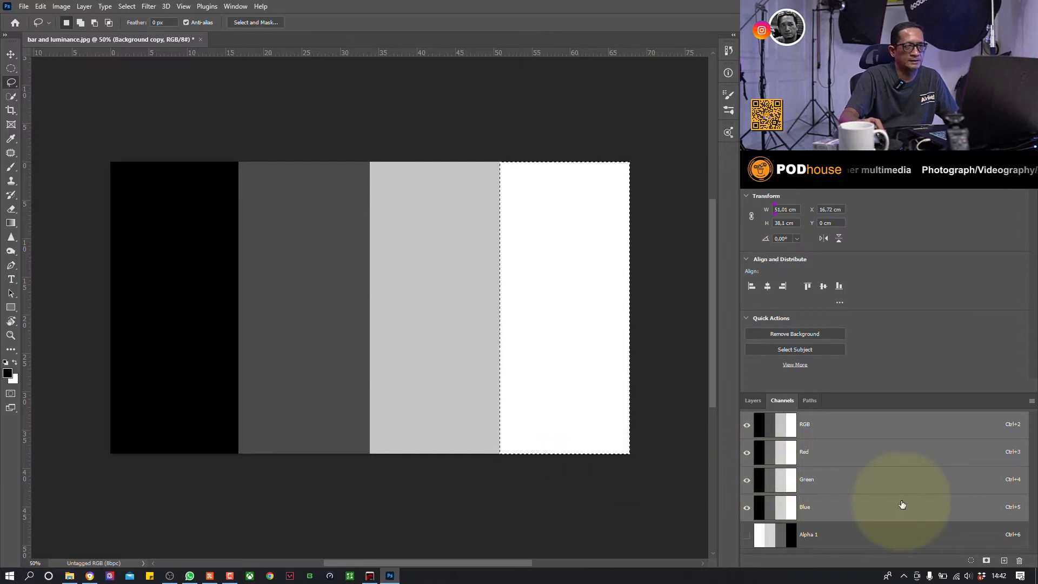
scroll(891, 491, down, 1)
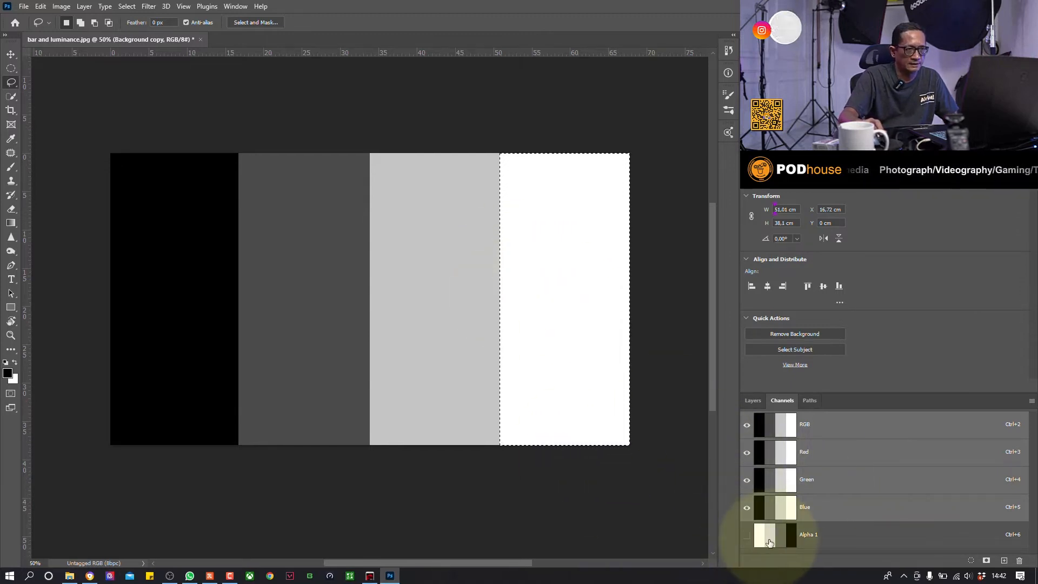
click(986, 560)
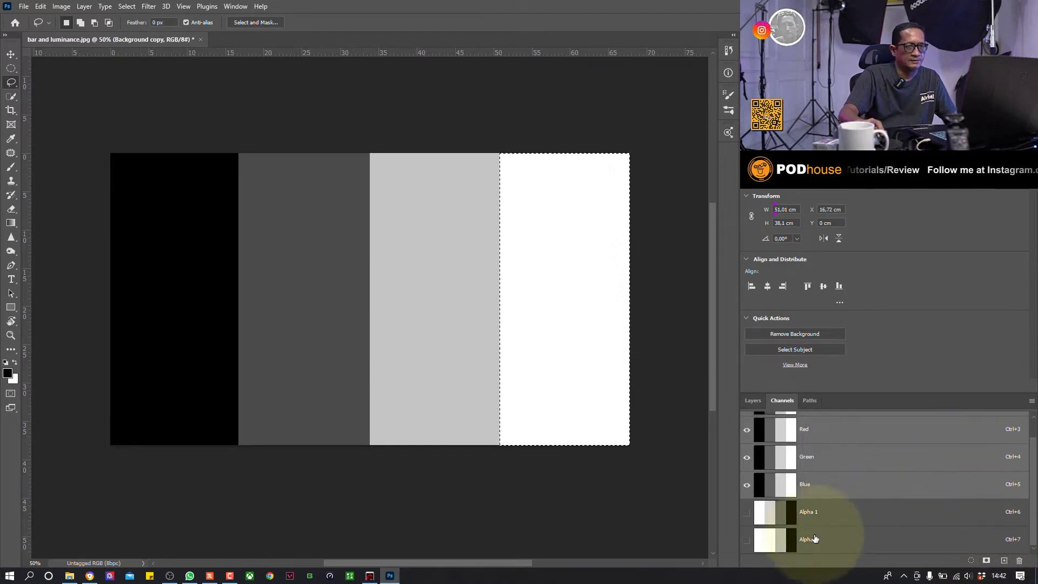
click(781, 547)
scroll(774, 432, up, 2)
click(762, 424)
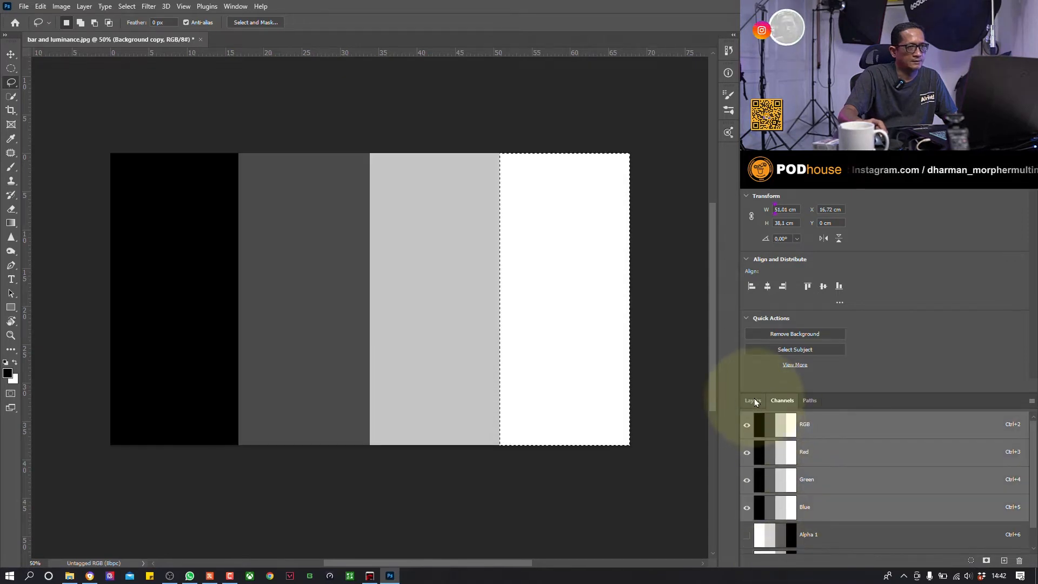
Add a Curves adjustment layer above Background copy, masked by the narrowed highlights selection
click(754, 400)
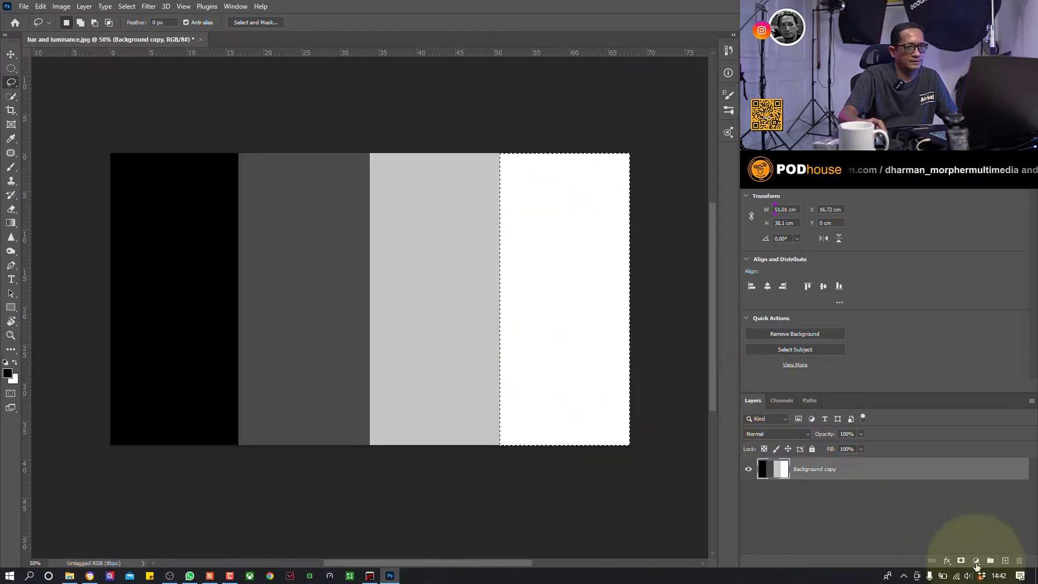
click(976, 561)
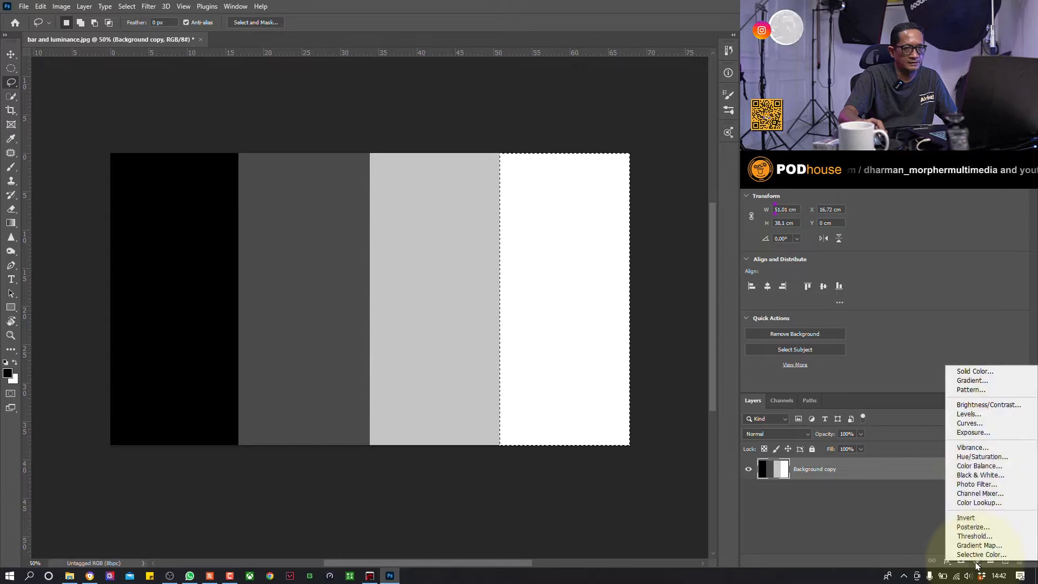
click(970, 420)
Lower the highlight endpoint of the Curves layer's Blue channel to about 30 percent height, and undo it and delete the Curves layer
click(865, 212)
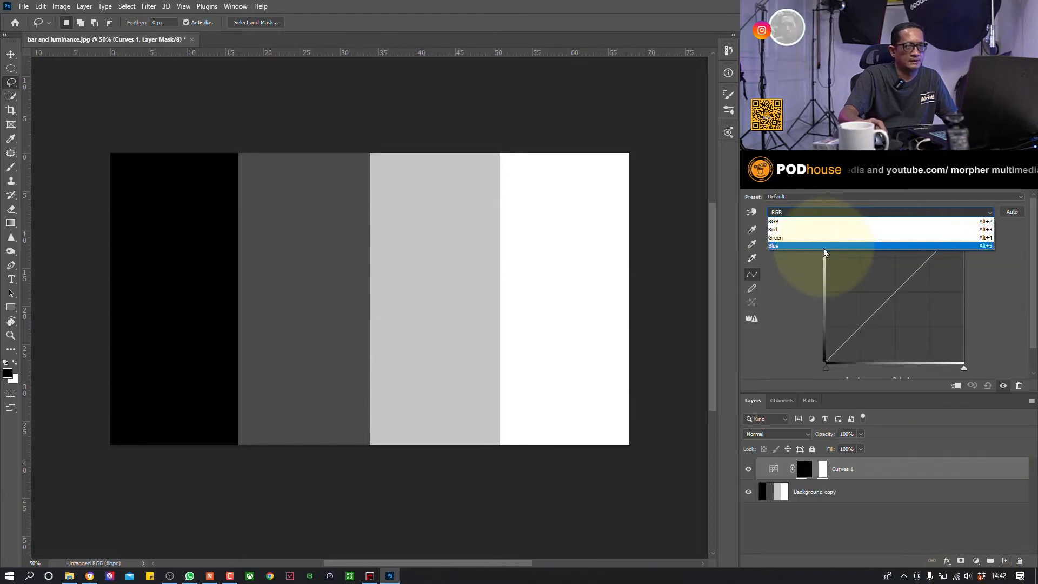
click(865, 245)
drag(964, 225, 1011, 223)
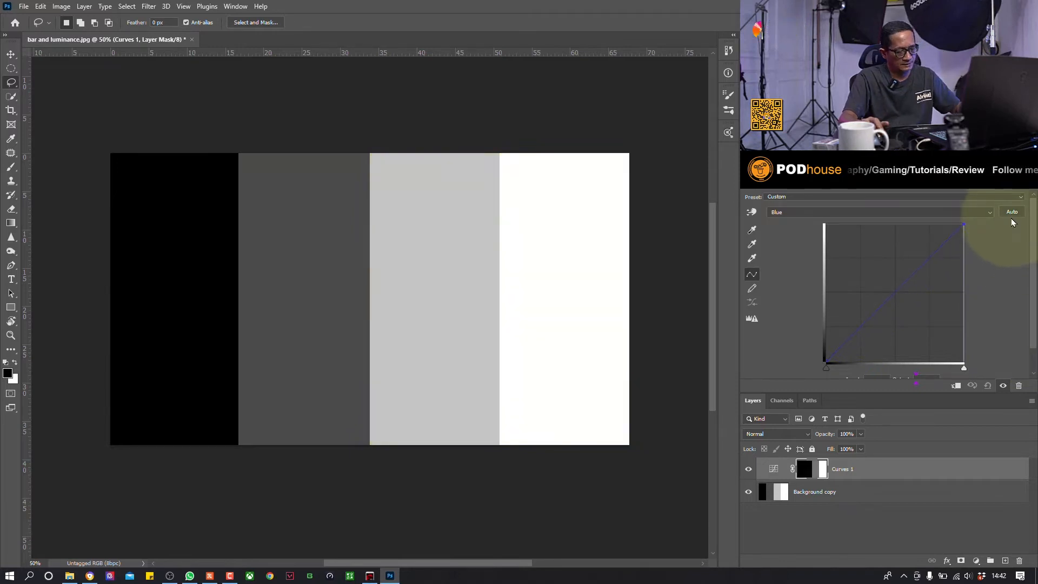
drag(964, 224, 964, 322)
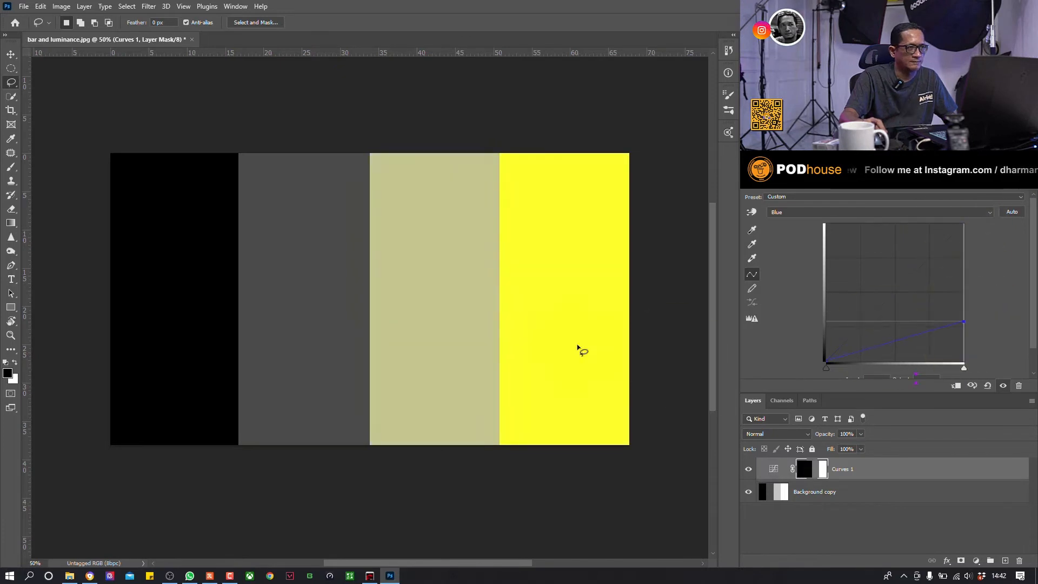
key(ctrl+z)
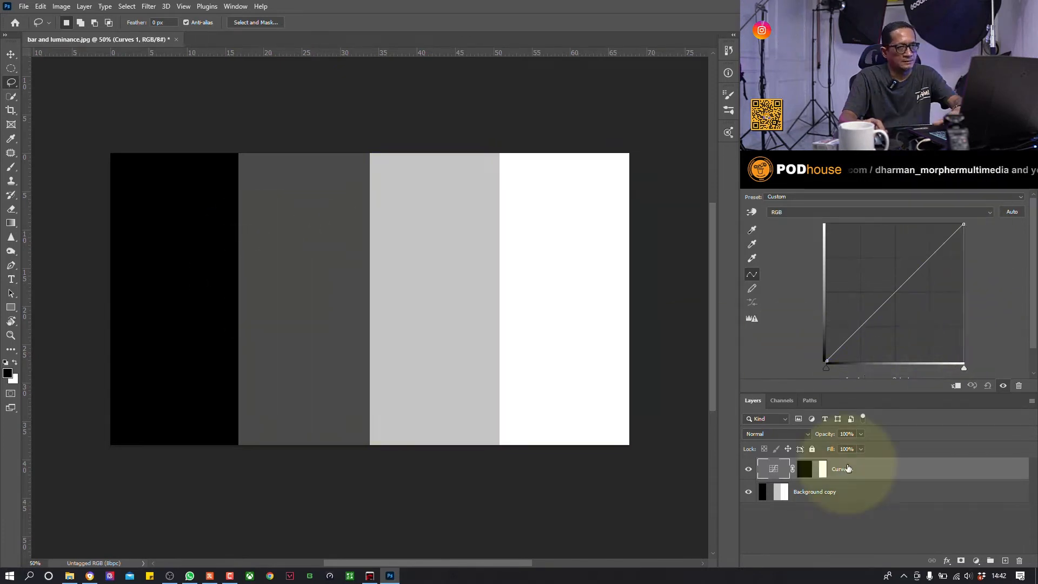
key(Delete)
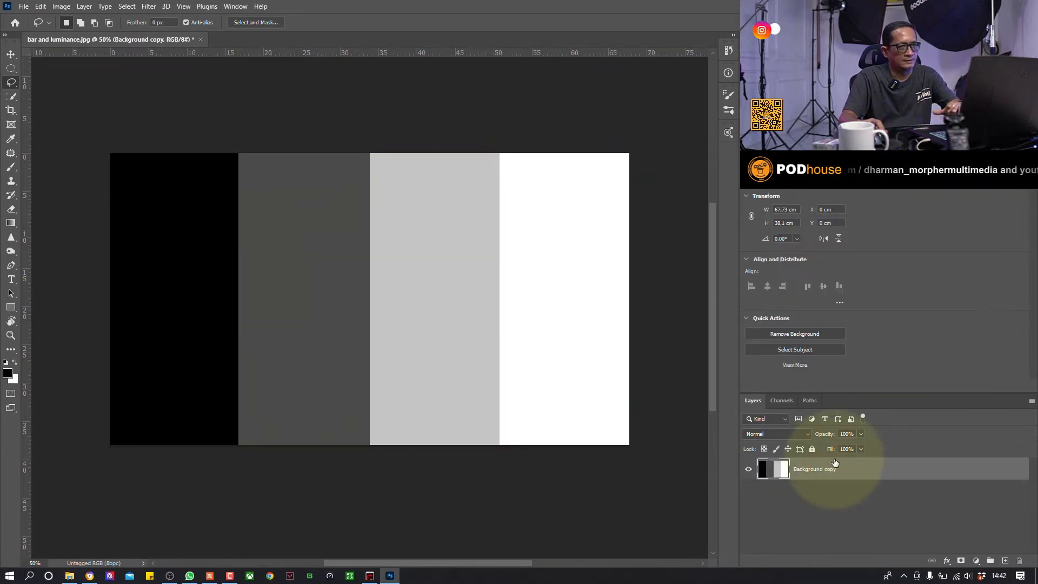
Load the composite RGB channel's luminance as a selection and invert it to target the dark bars
click(781, 401)
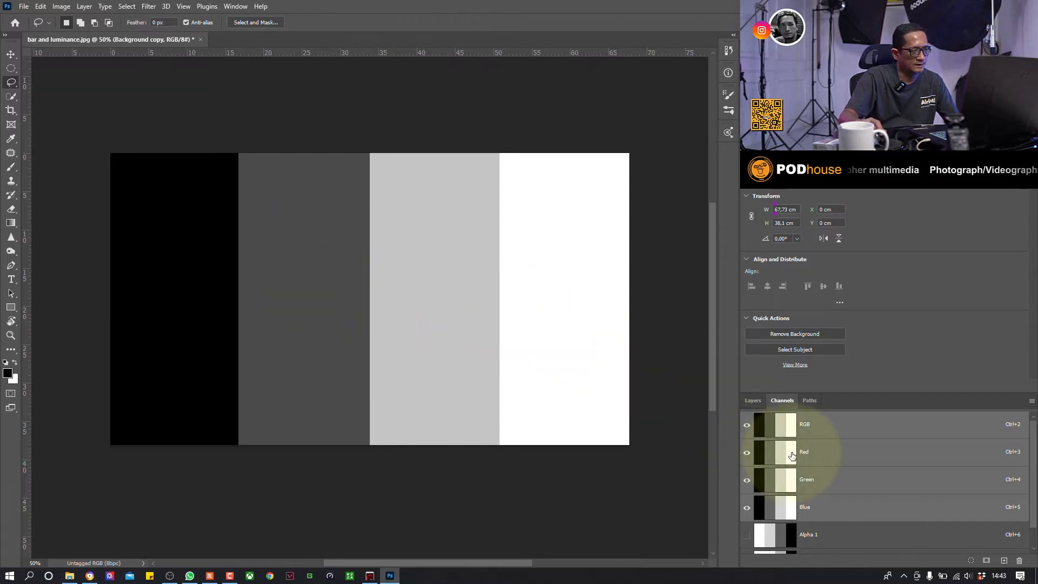
key(ctrl)
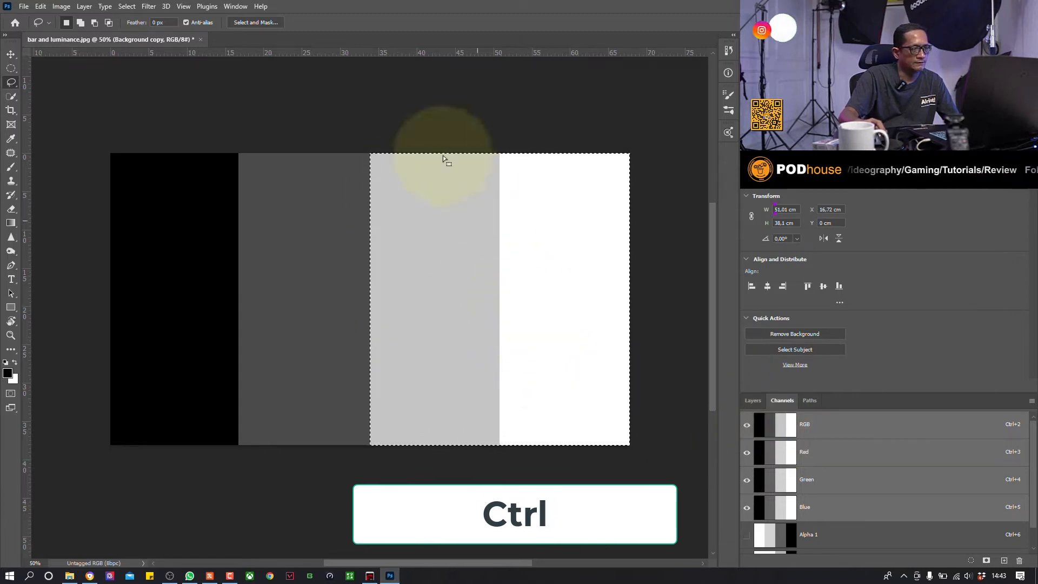
click(126, 8)
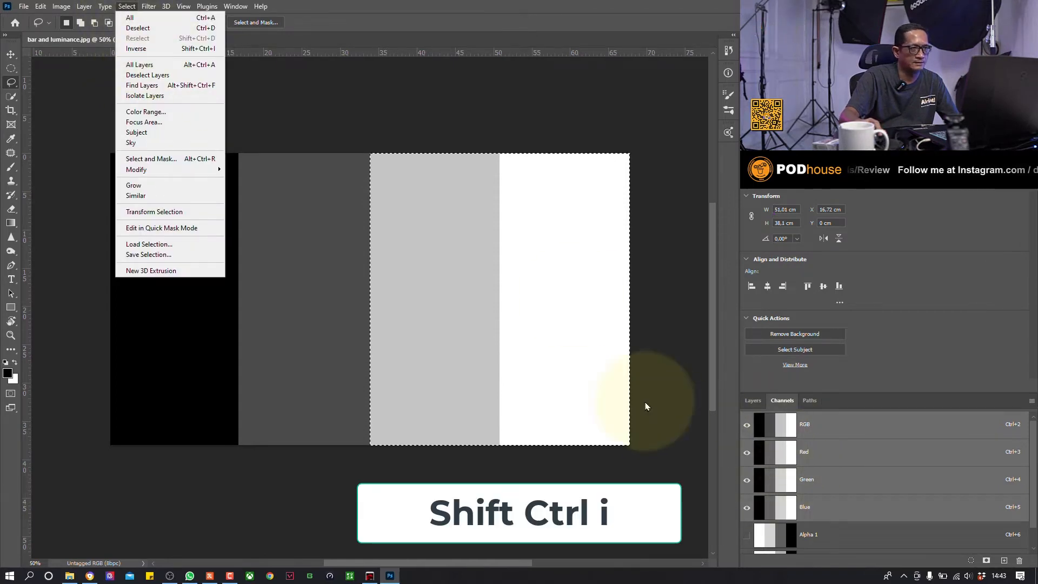
click(166, 50)
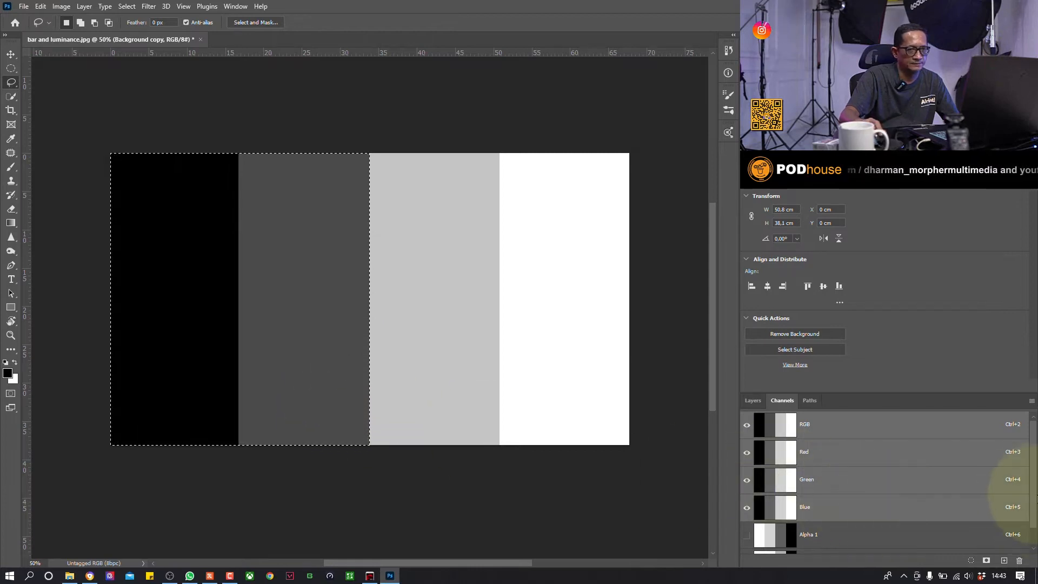
Save the inverted luminance selection as a new alpha channel, preview that channel and return to the RGB composite
click(986, 561)
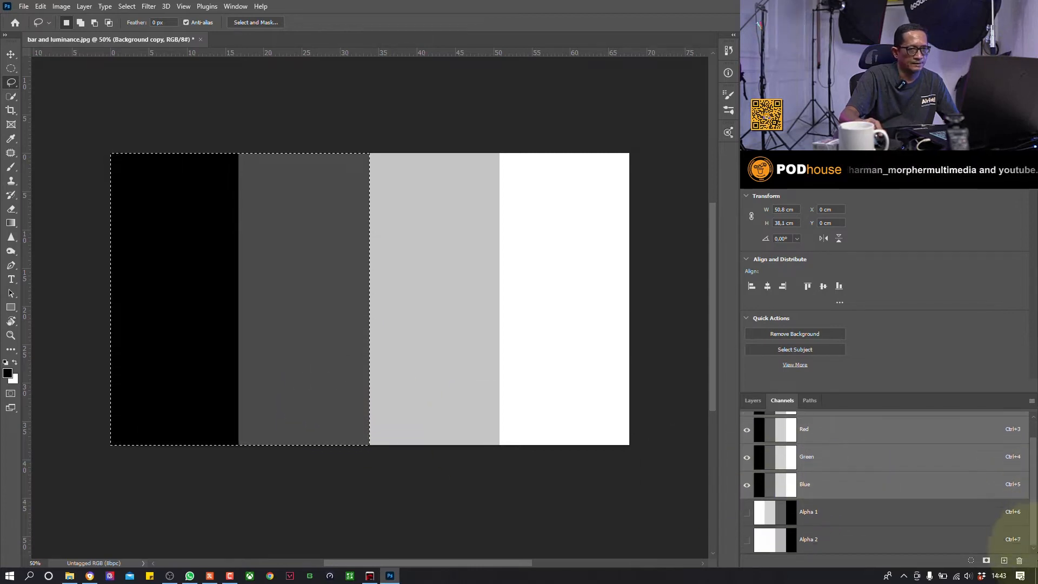
click(986, 561)
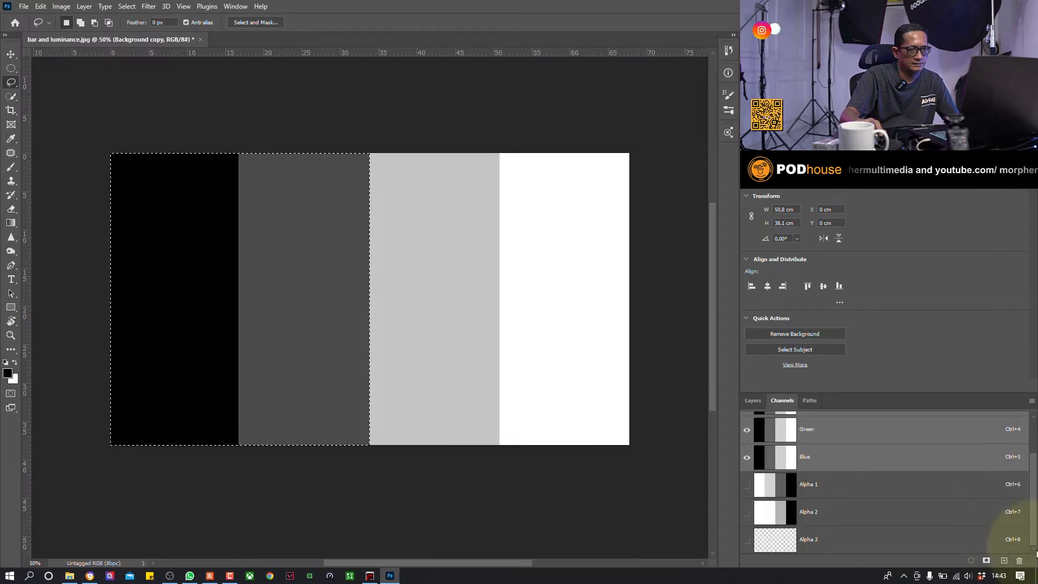
click(779, 550)
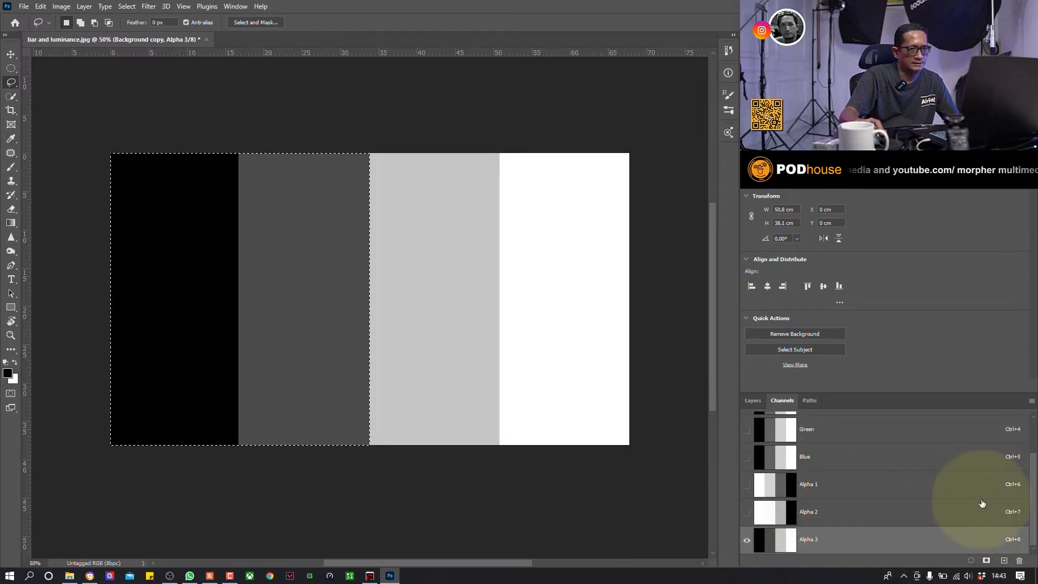
scroll(1005, 433, up, 2)
click(778, 425)
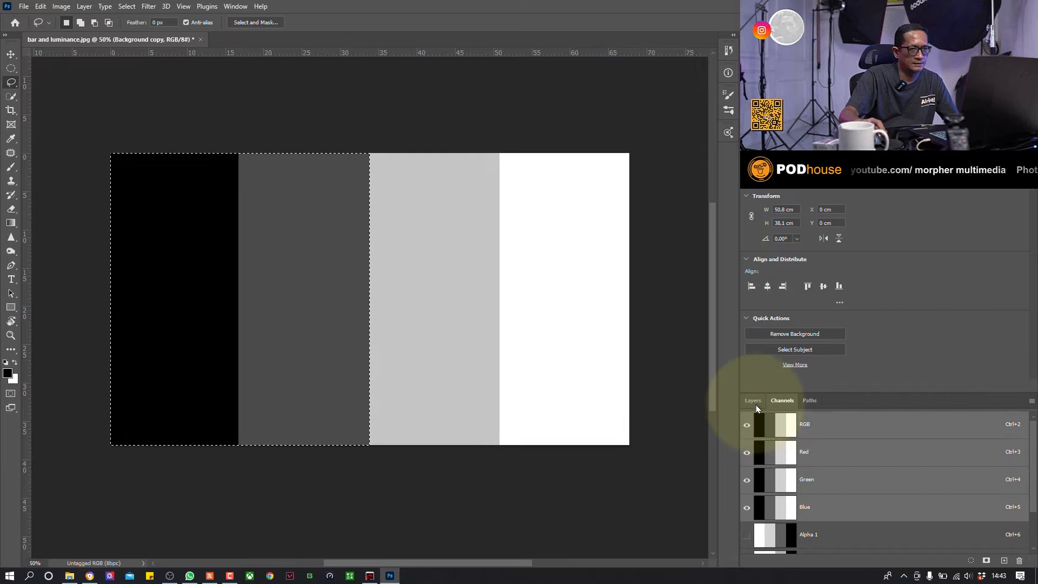
Add a Curves adjustment layer above Background copy, masked by the inverted luminance selection
click(753, 401)
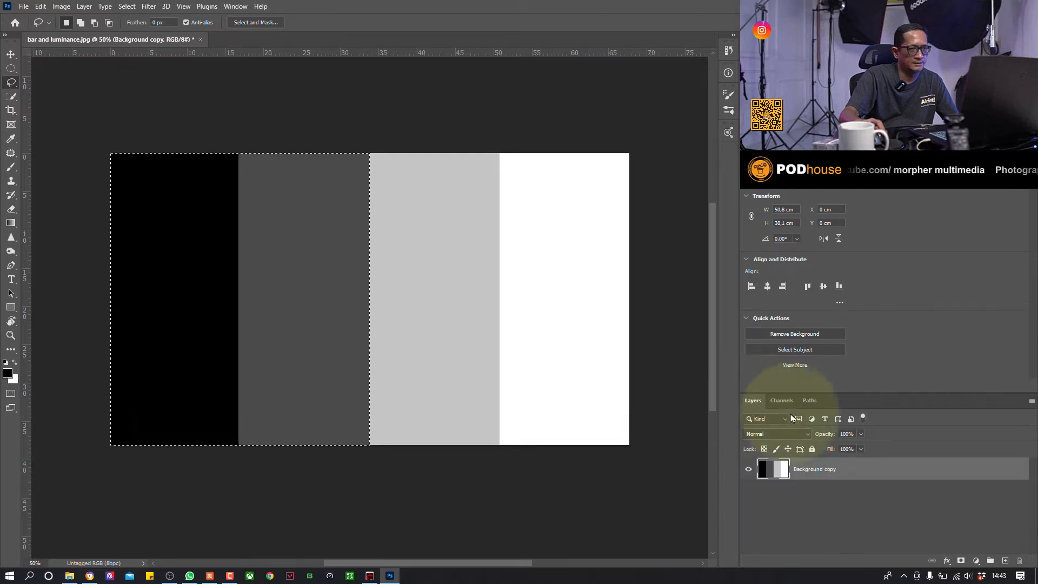
click(976, 562)
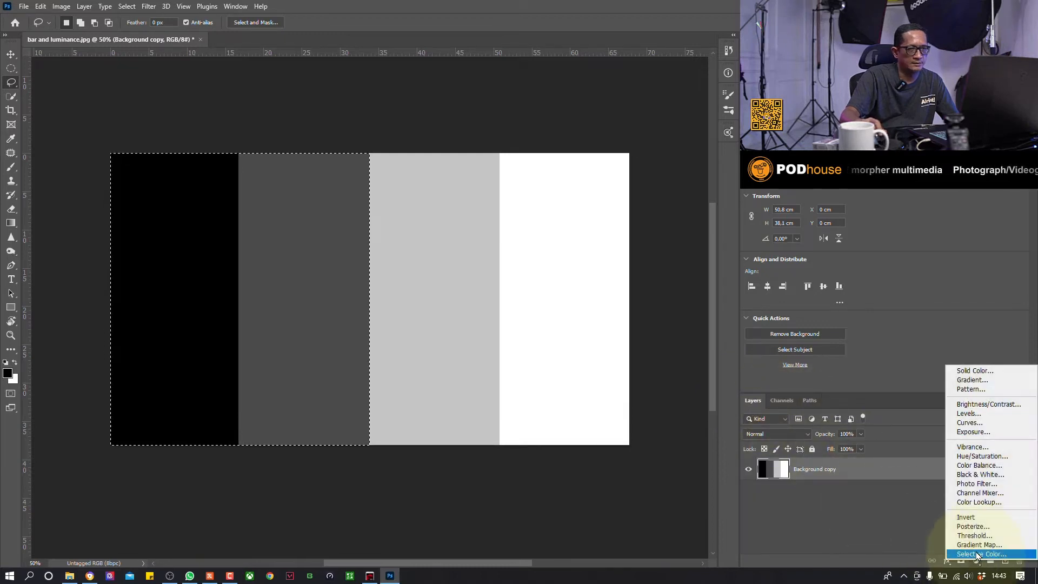
click(972, 423)
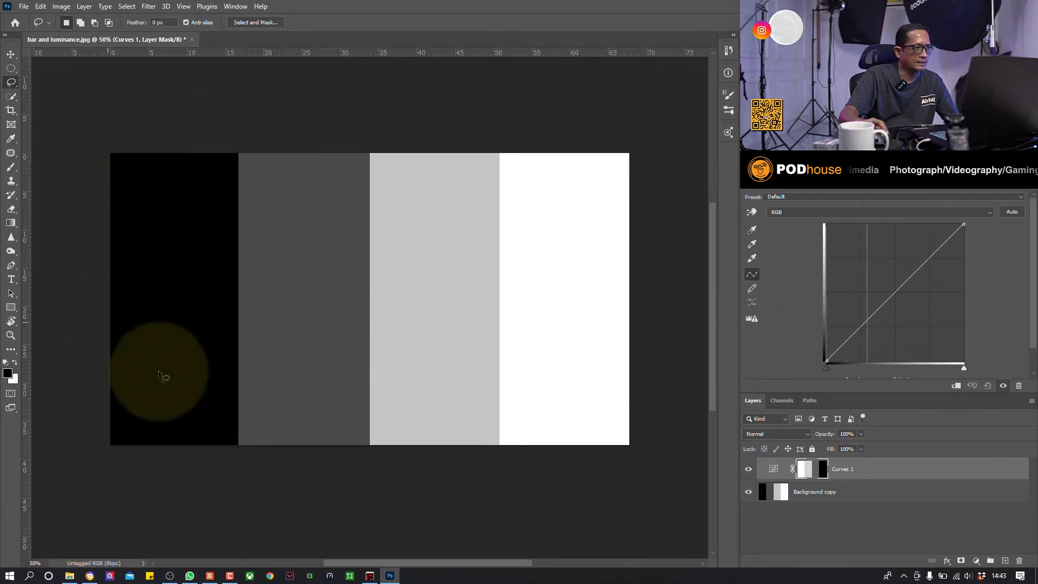
Try moving the highlight endpoint of the Curves layer's Green channel and return it to the graph's upper corner
click(954, 214)
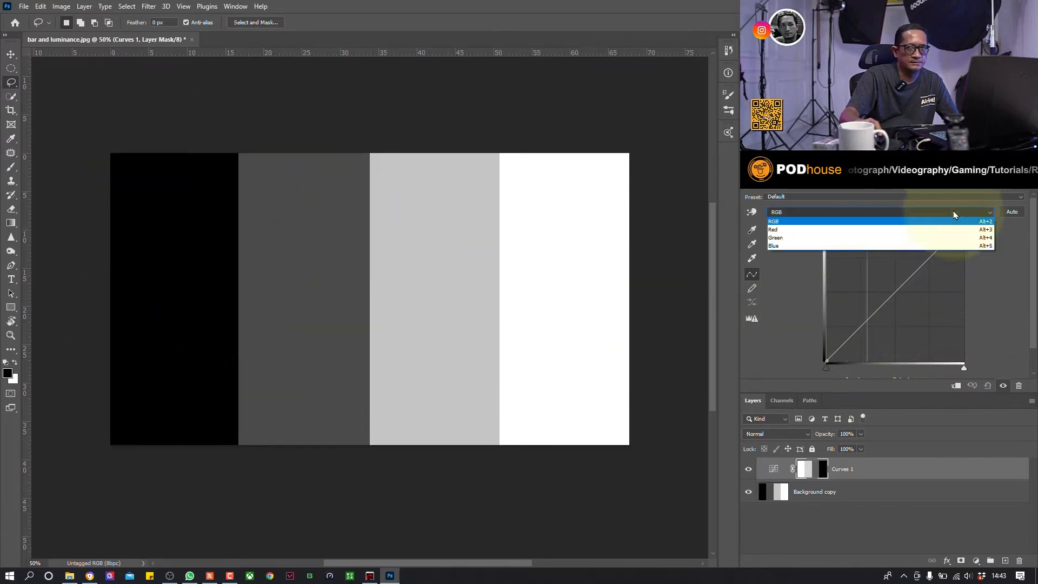
click(804, 239)
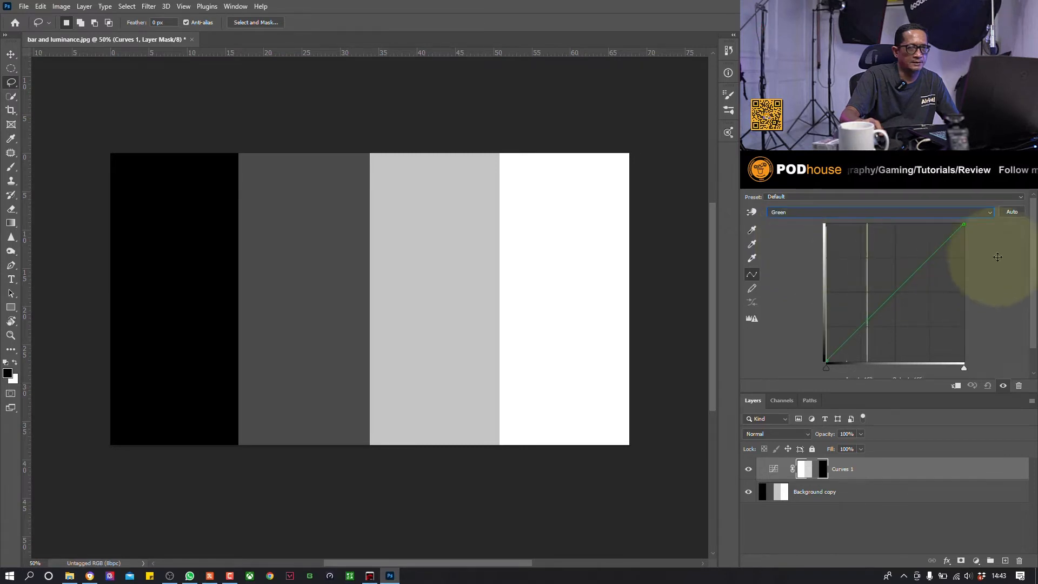
drag(965, 224, 980, 200)
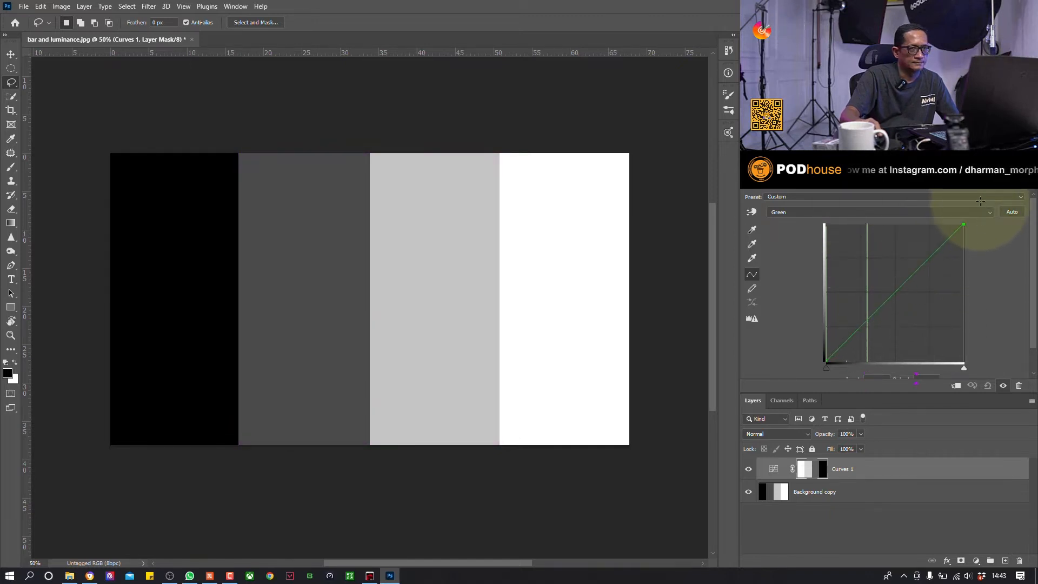
Load the composite RGB channel's luminance as a selection and intersect it with the same luminance once more
click(783, 401)
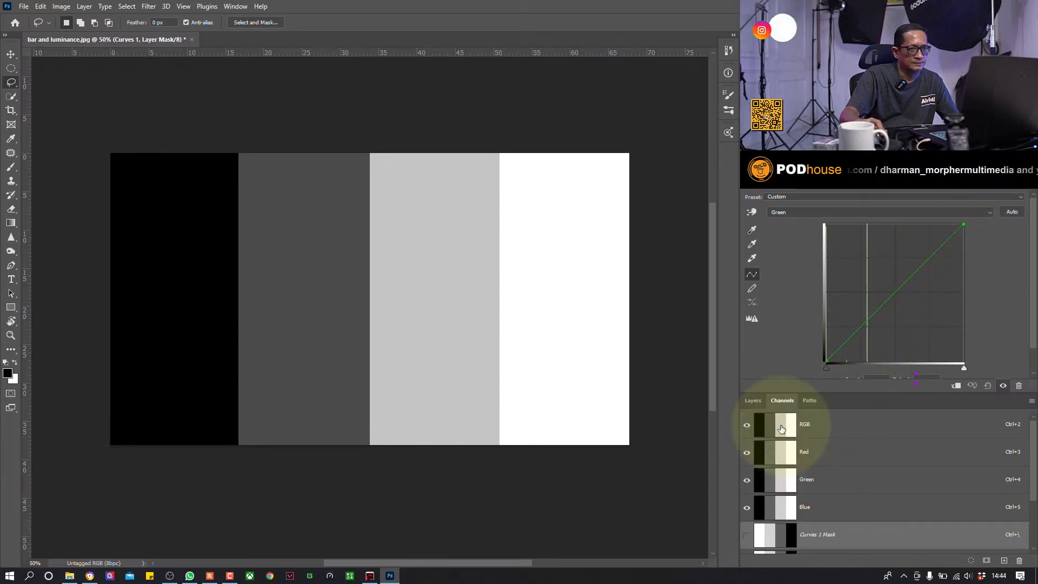
click(781, 428)
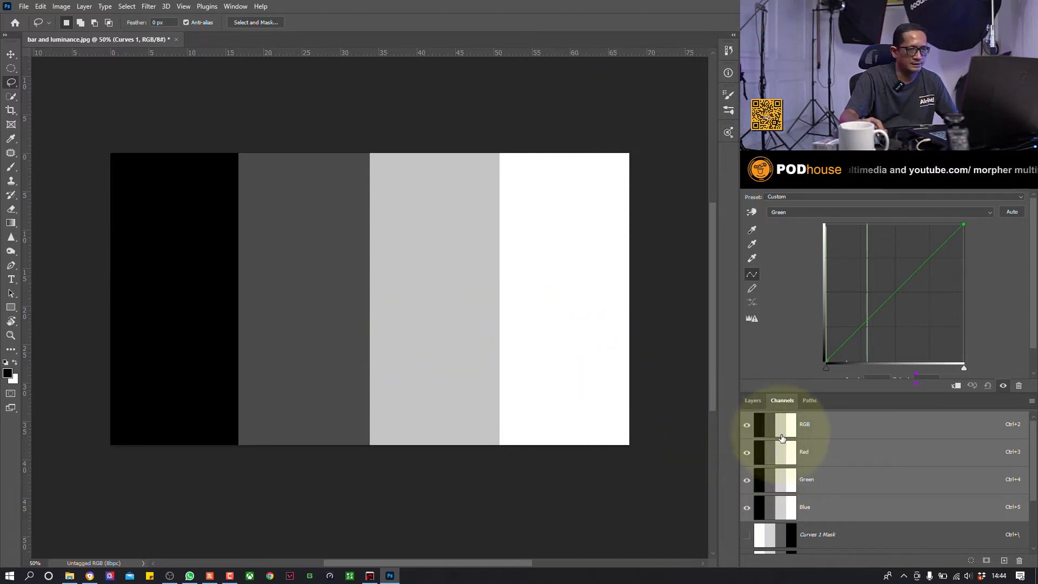
key(ctrl)
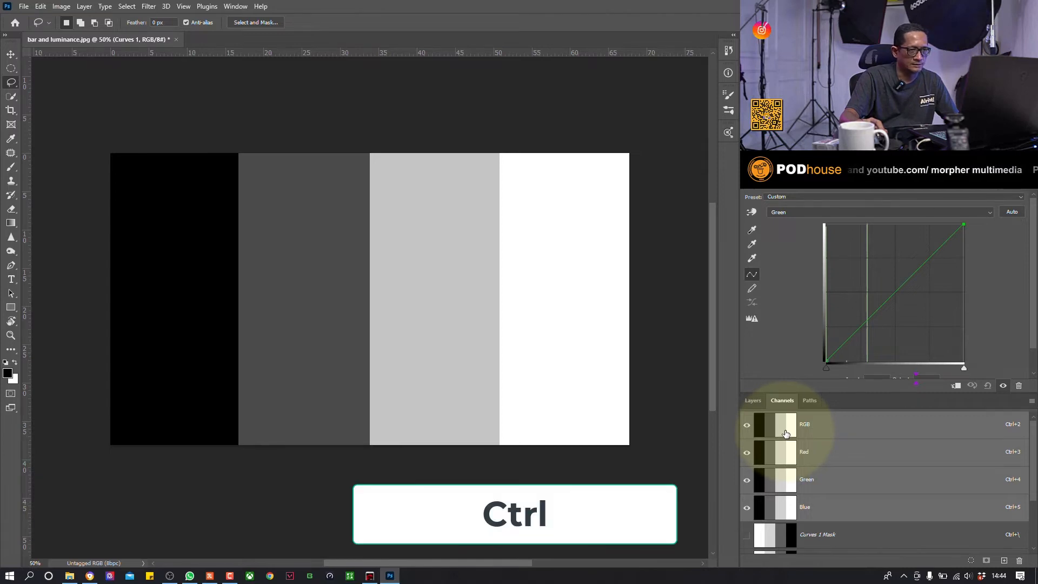
click(10, 54)
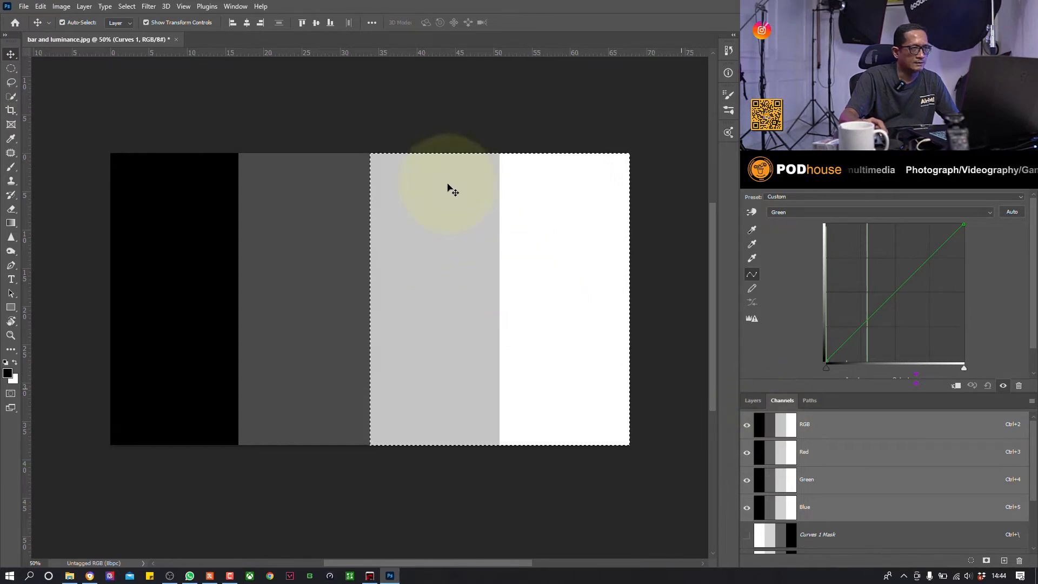
key(ctrl+alt+shift)
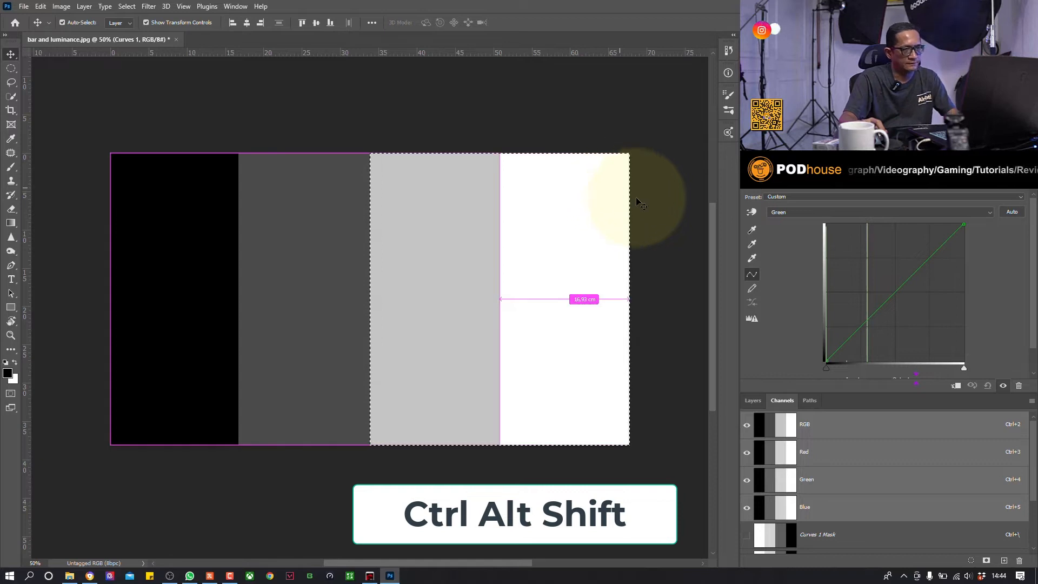
ctrl+alt+shift+click(776, 428)
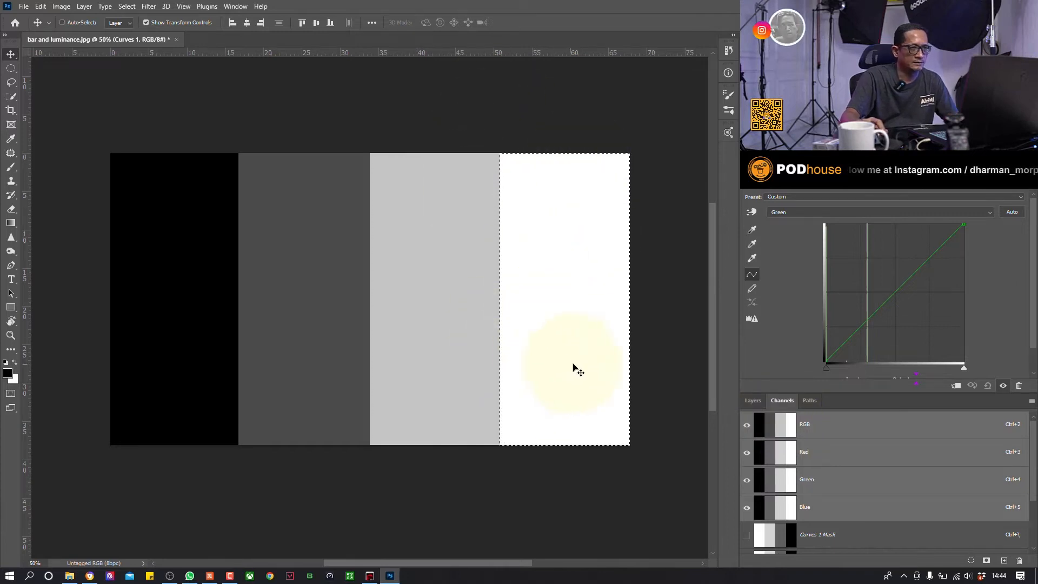
Save the inverse of the intersected selection as a new alpha channel and display that channel alone
click(126, 7)
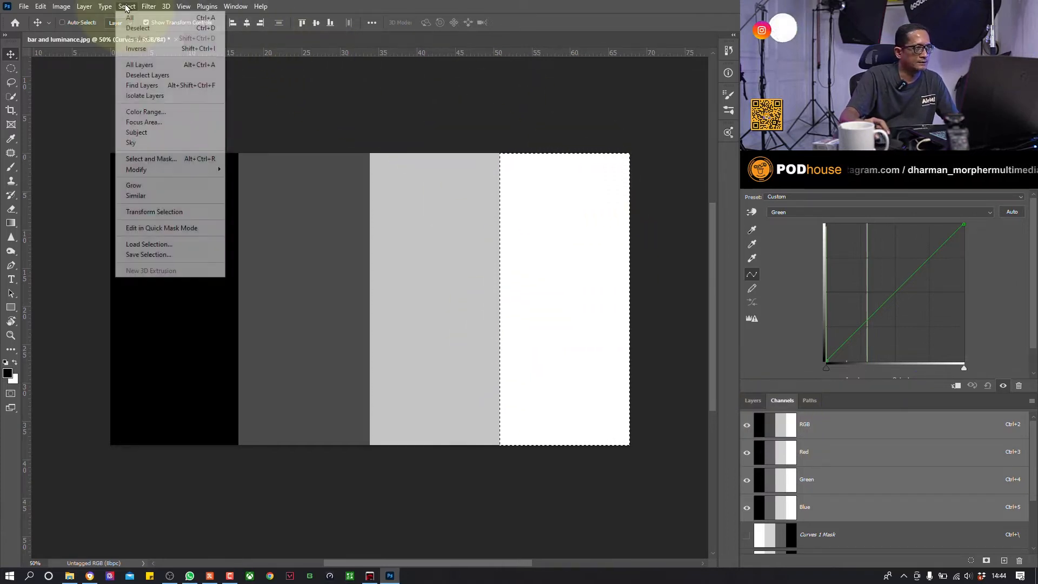
click(139, 49)
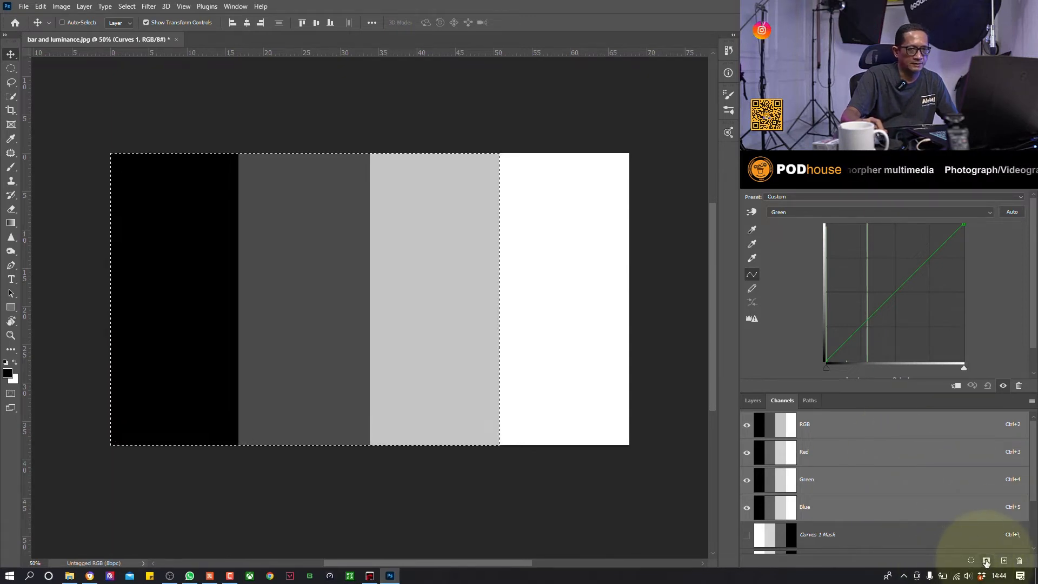
scroll(1005, 514, down, 4)
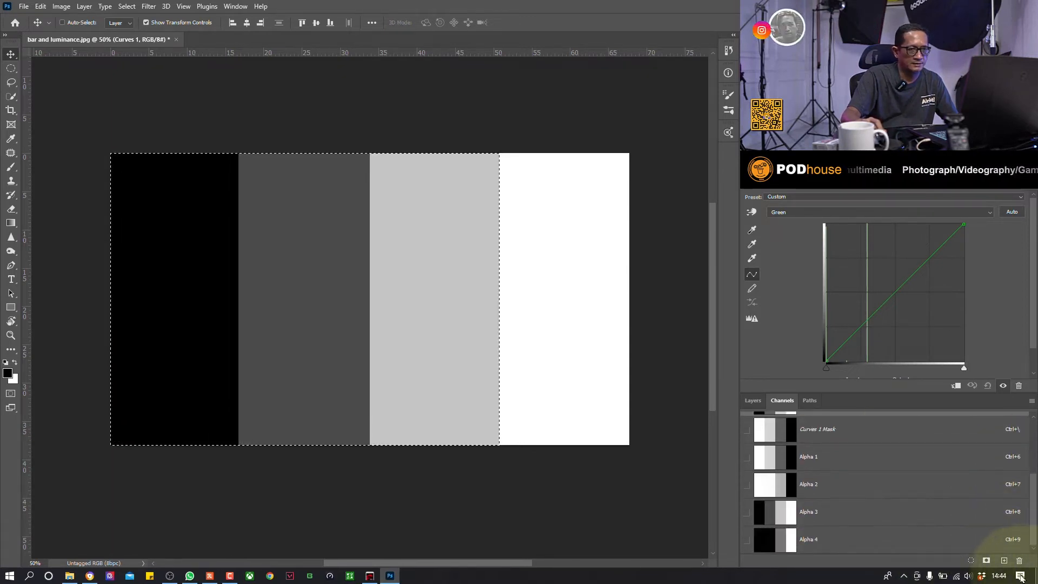
click(821, 547)
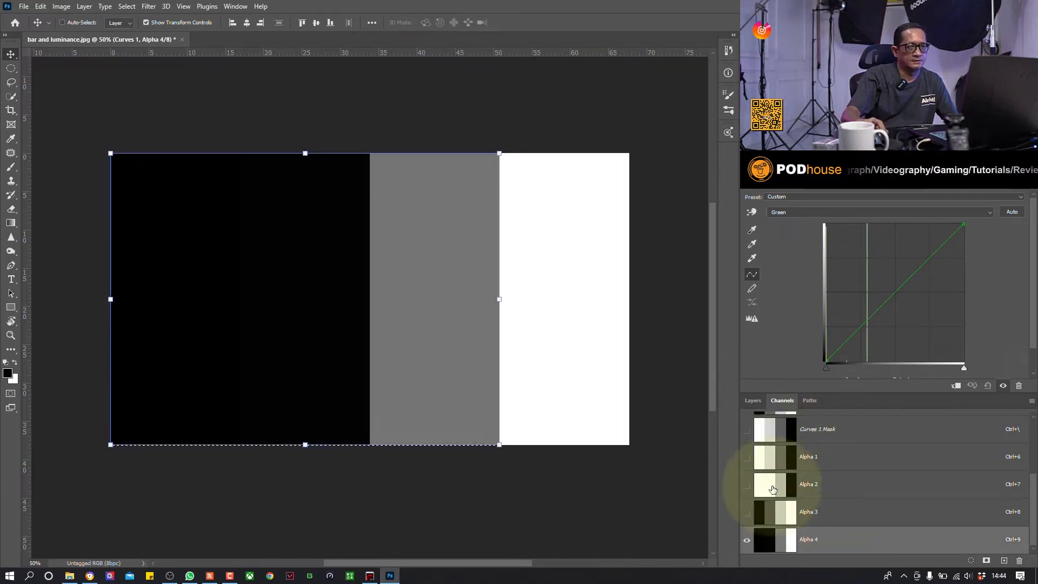
Display the composite RGB channels and switch the Alpha 4 overlay on and off to compare it with the image
scroll(811, 503, up, 4)
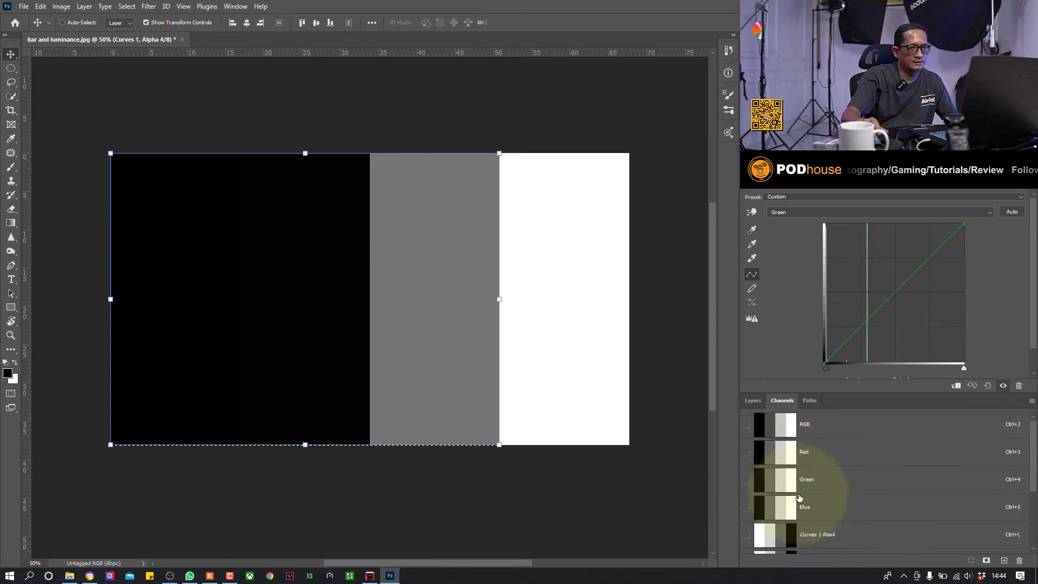
click(746, 426)
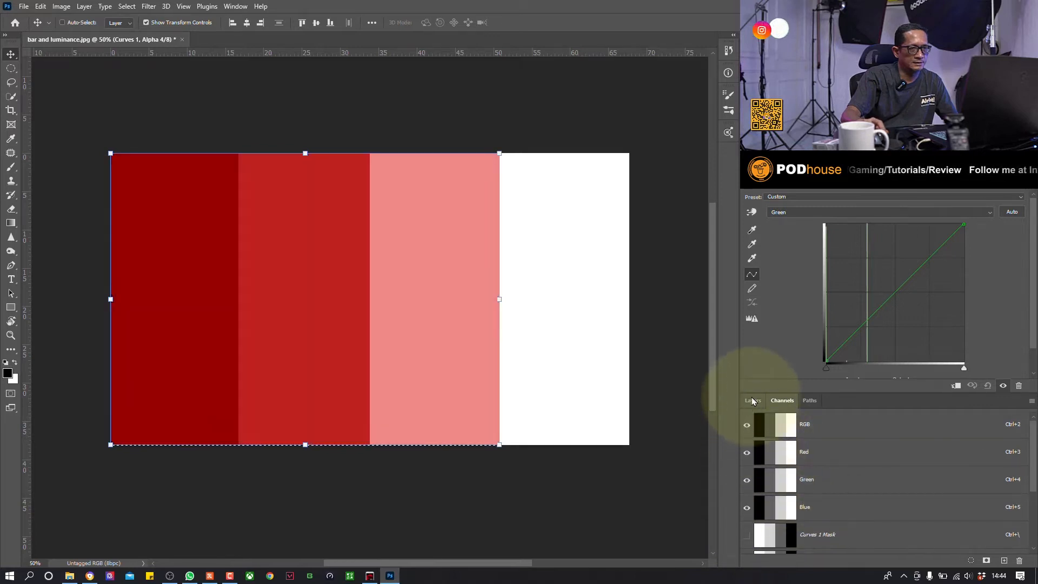
click(752, 401)
click(782, 400)
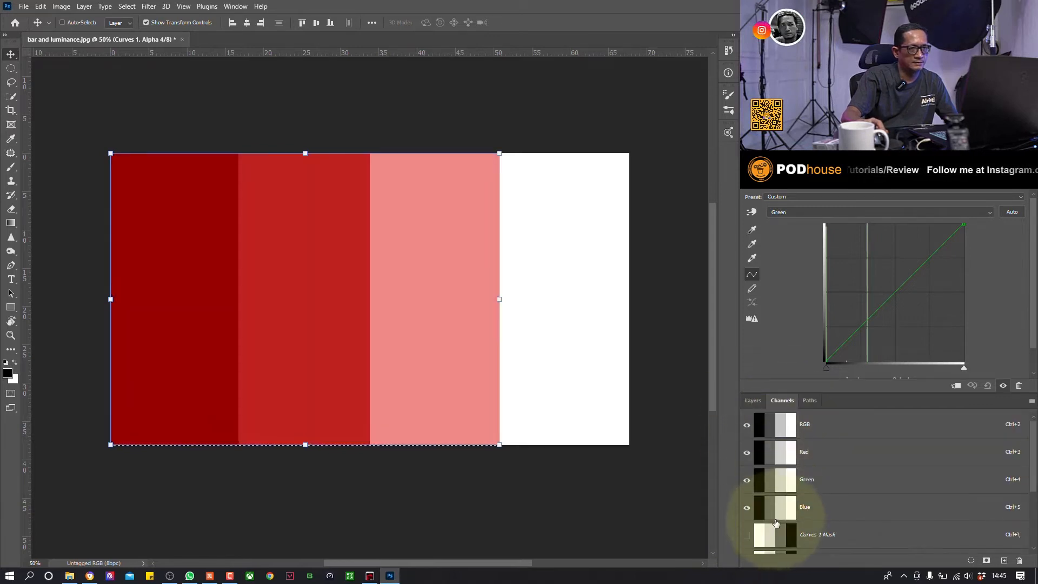
scroll(779, 519, down, 4)
click(750, 546)
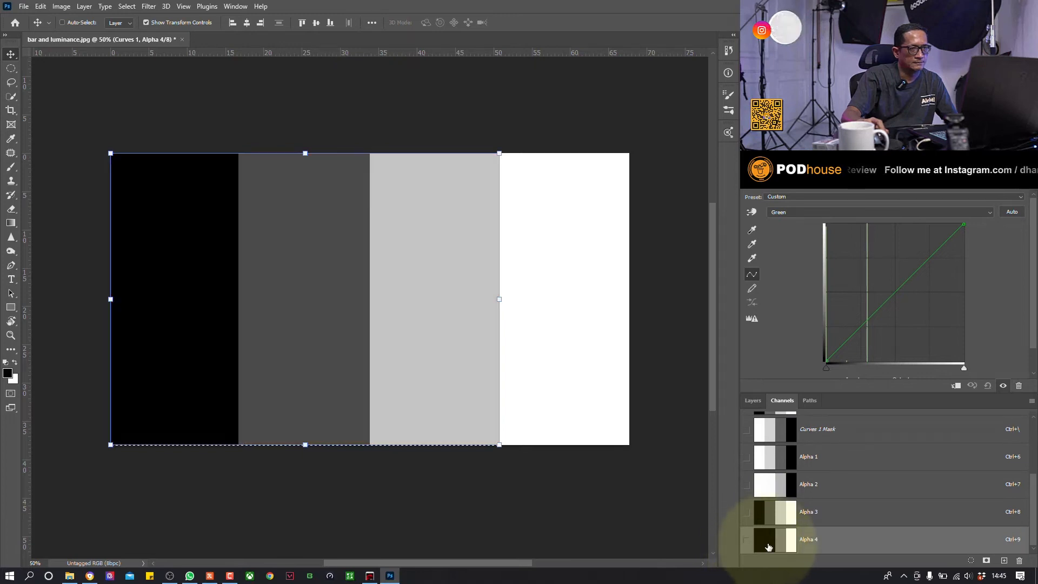
click(747, 540)
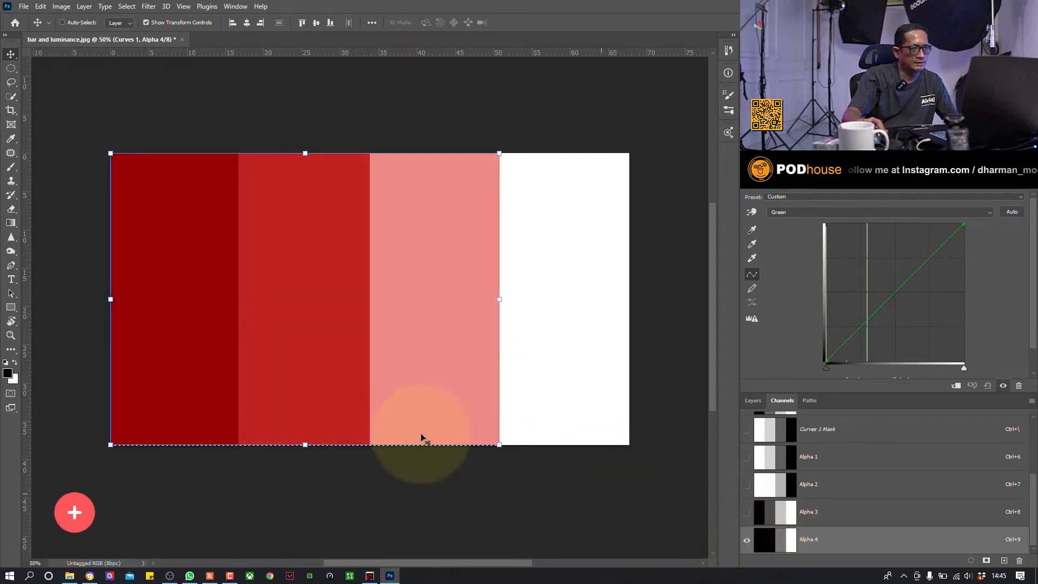
click(747, 541)
scroll(776, 547, up, 3)
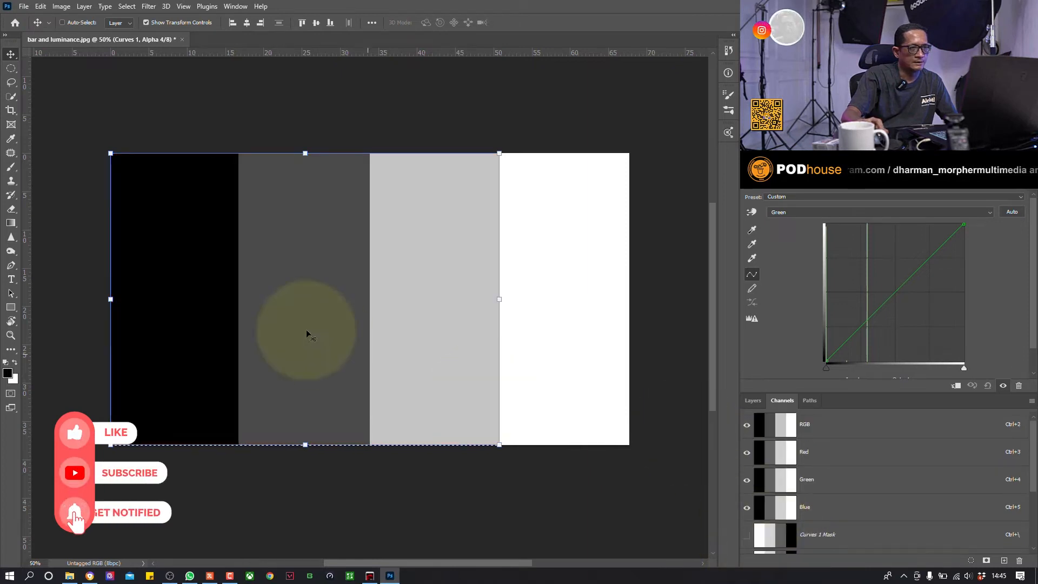
Add a second Curves adjustment layer masked by the current selection and hide the Curves 1 layer
click(754, 405)
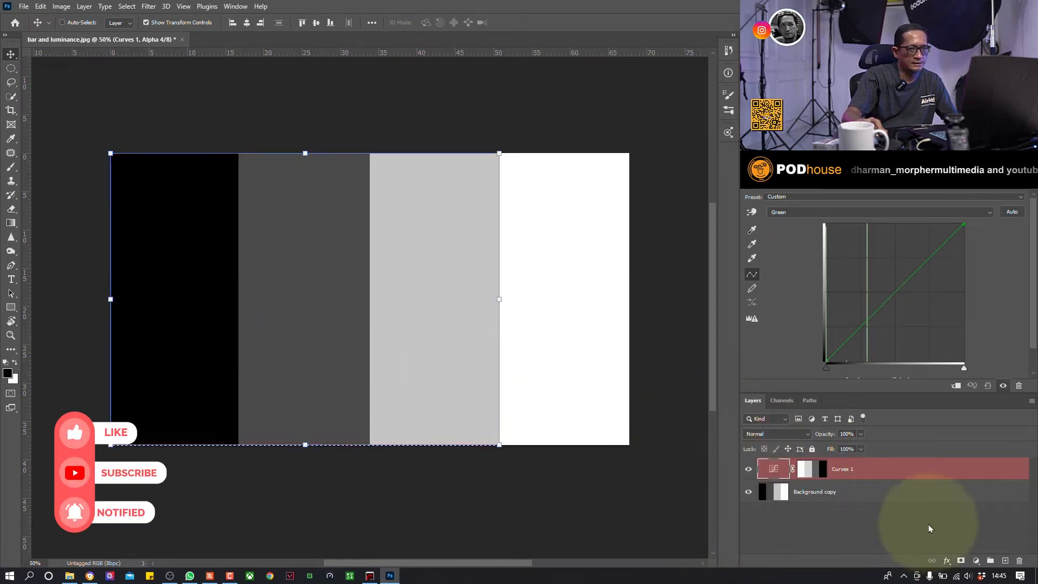
click(976, 561)
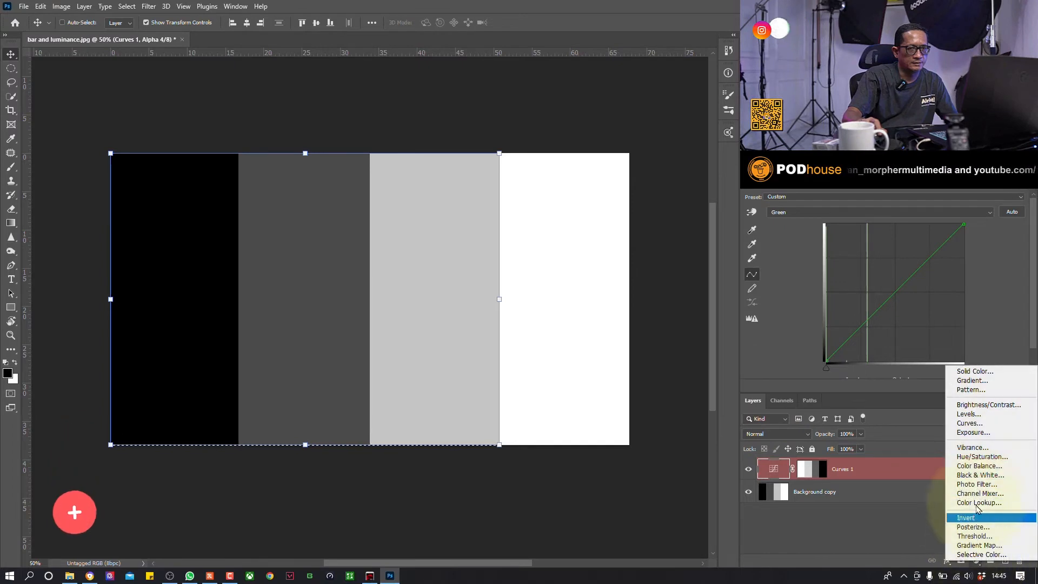
click(970, 424)
click(748, 491)
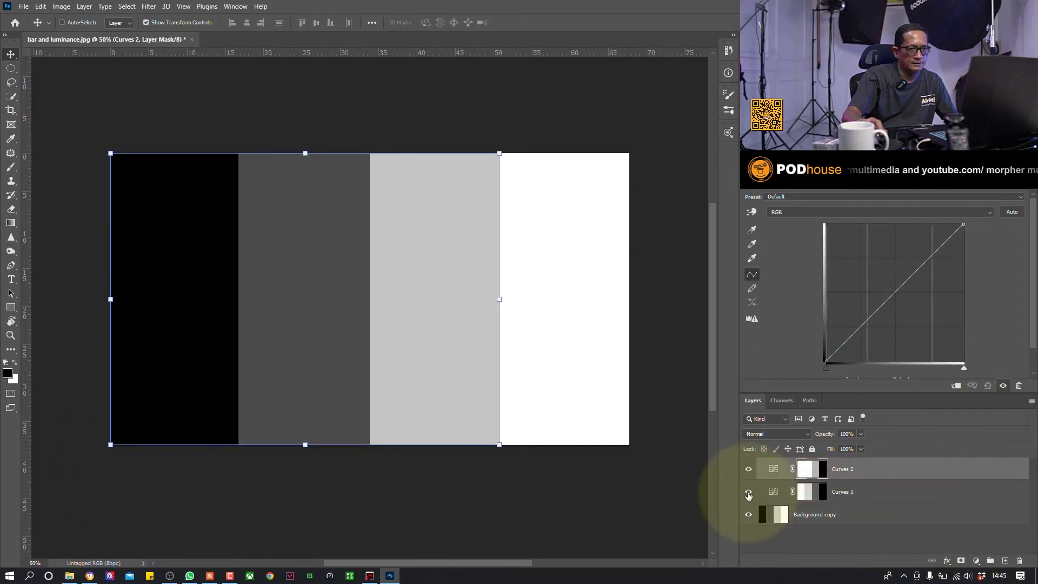
Try moving the highlight endpoint of the Curves 2 layer's Blue channel curve
click(960, 215)
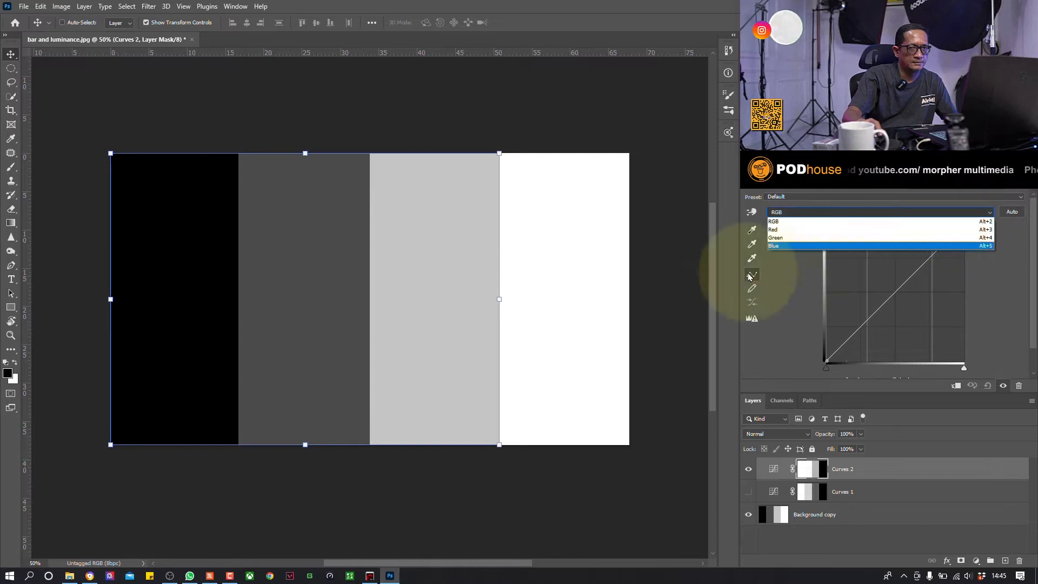
click(777, 247)
drag(964, 225, 1017, 224)
Delete both Curves adjustment layers and look through the saved channels
key(Delete)
key(Delete)
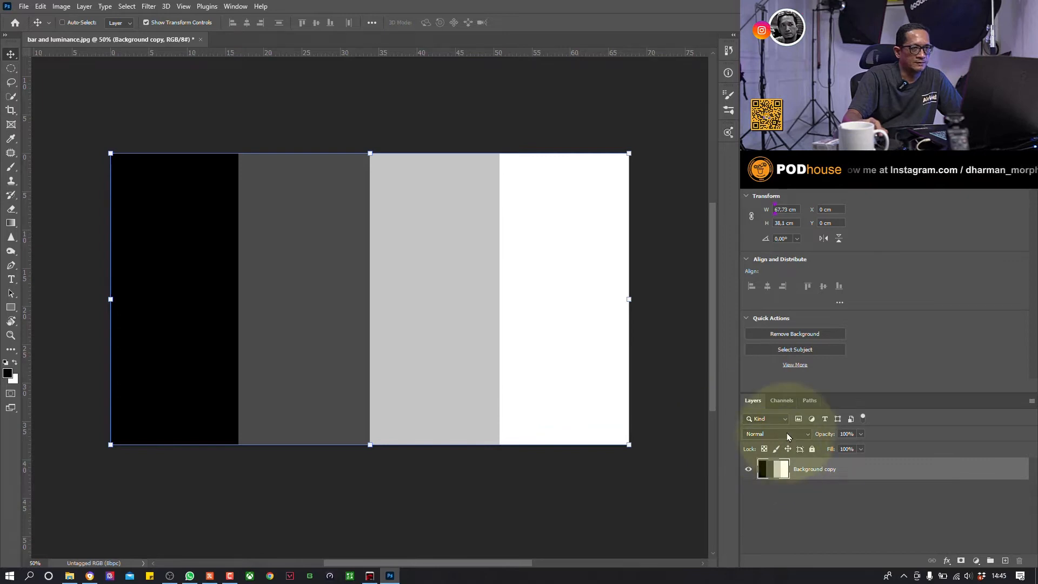
click(782, 400)
scroll(822, 522, down, 2)
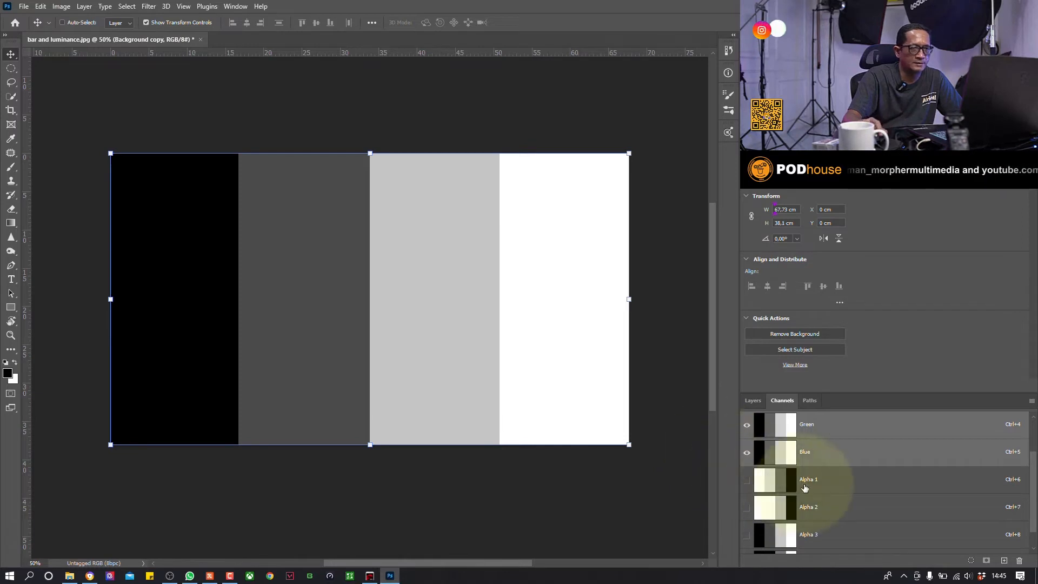
scroll(804, 496, up, 2)
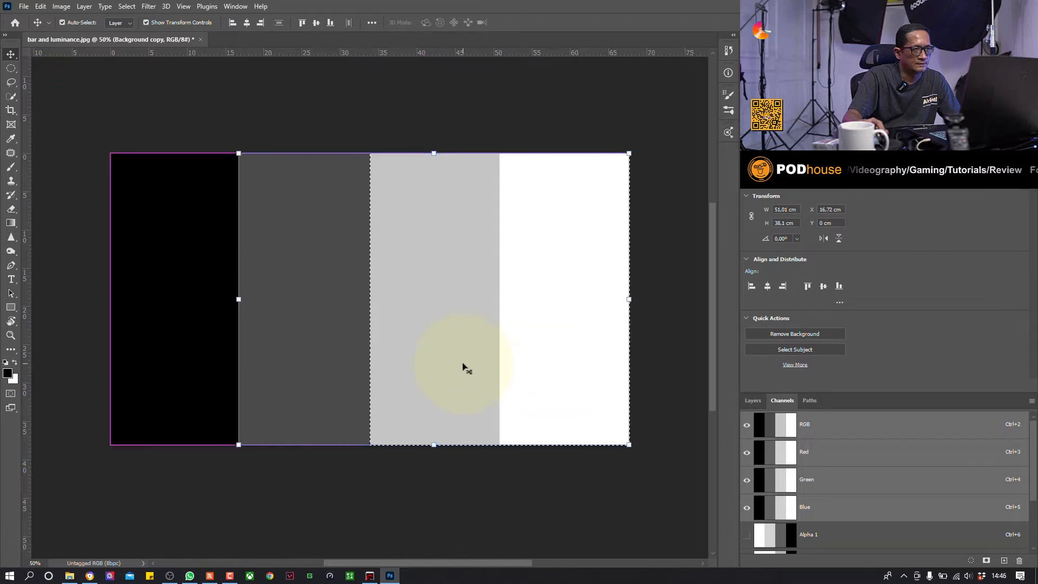
Subtract the composite RGB channel's luminance from the luminance selection, and also demonstrate adding the same luminance to a selection
ctrl+click(785, 431)
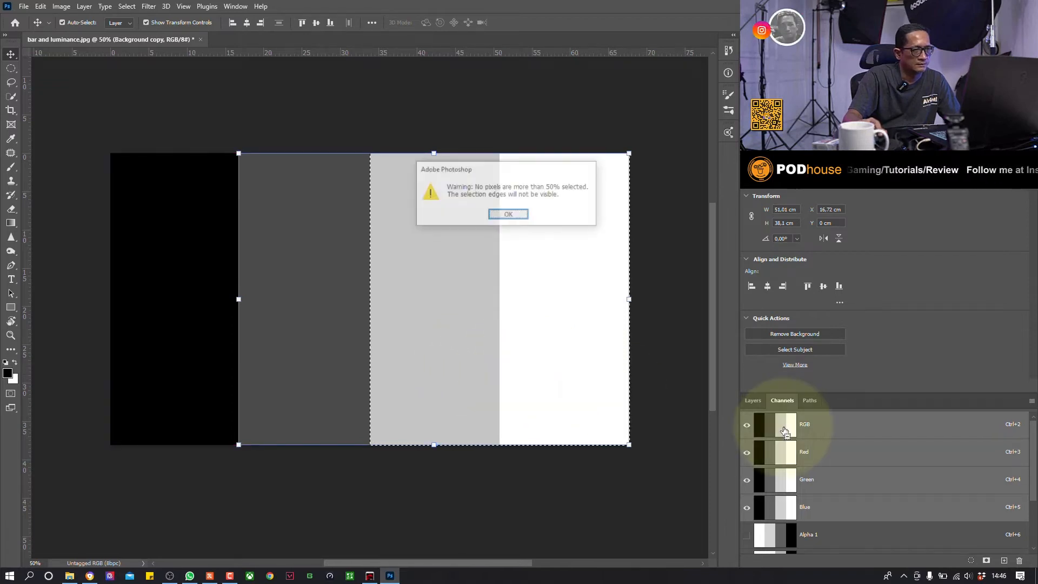
click(503, 215)
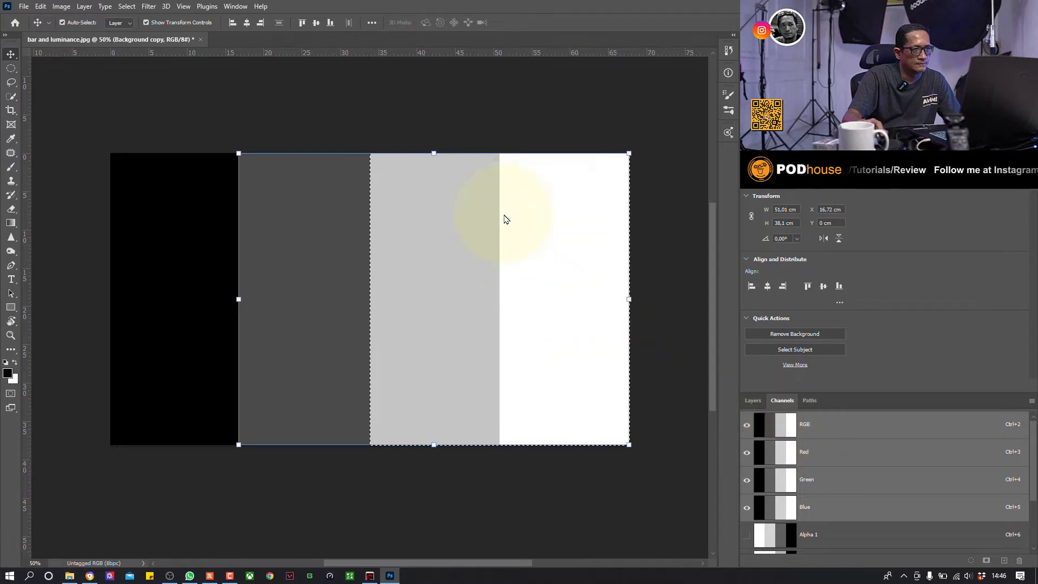
ctrl+click(790, 436)
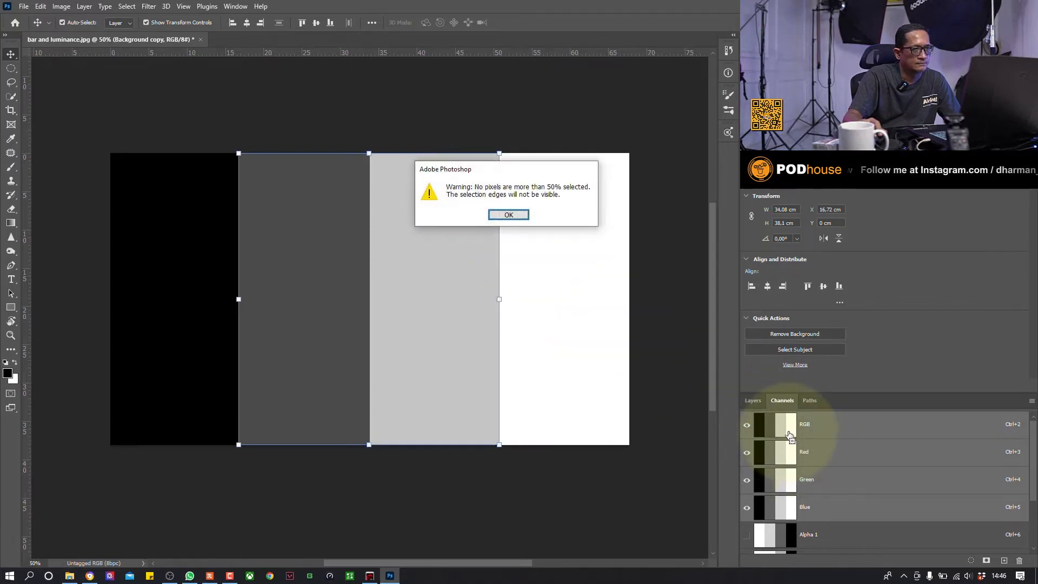
click(506, 216)
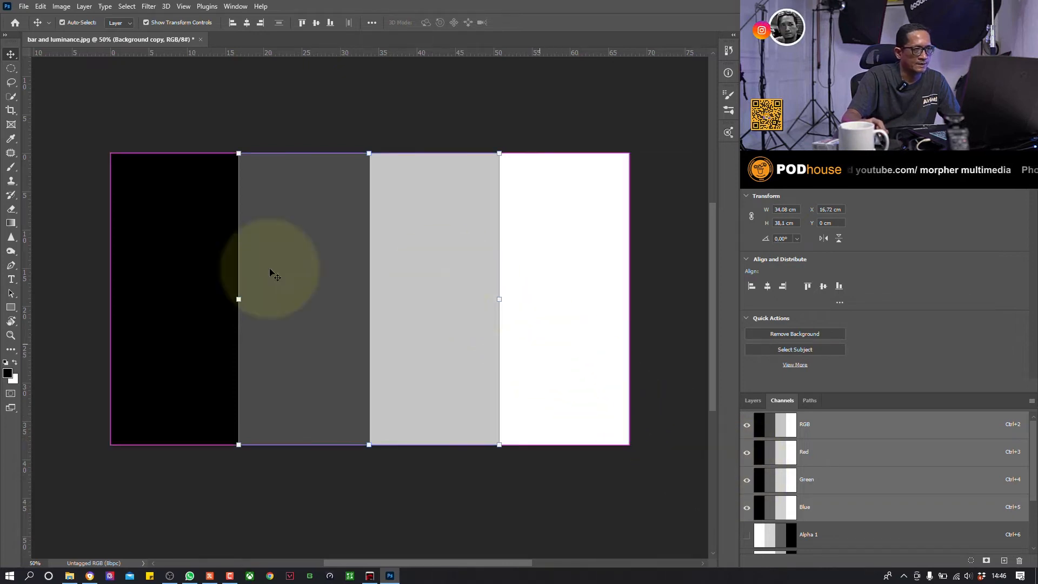
key(ctrl+shift)
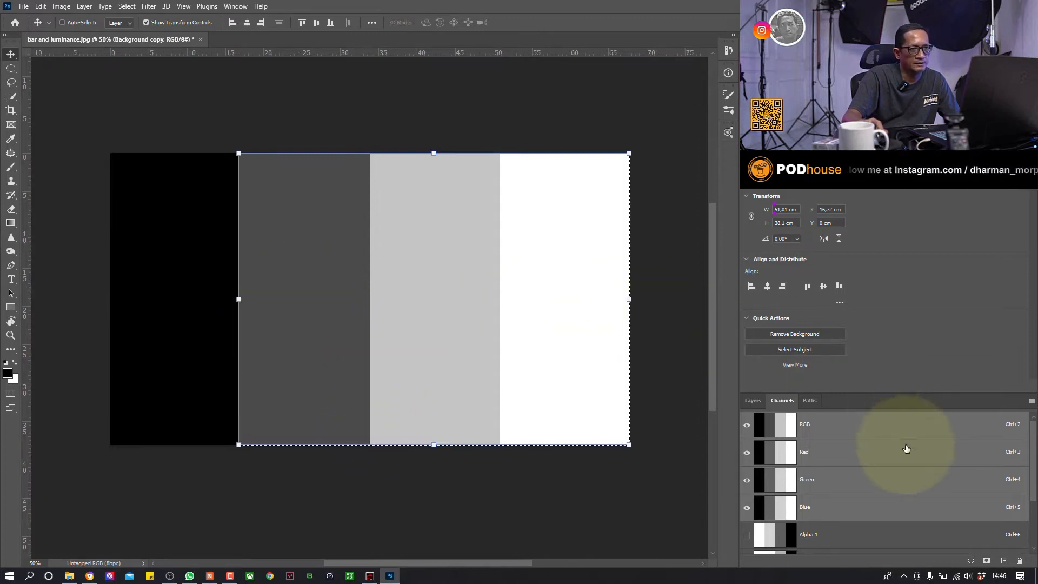
Try to delete the Alpha 1 channel
click(753, 401)
click(781, 401)
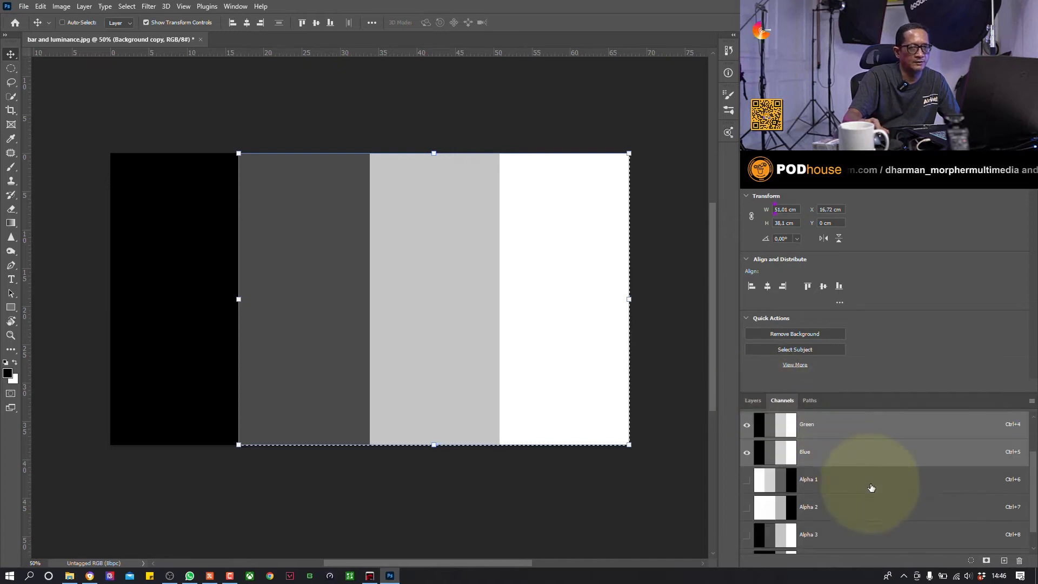
click(859, 482)
key(Delete)
key(Delete)
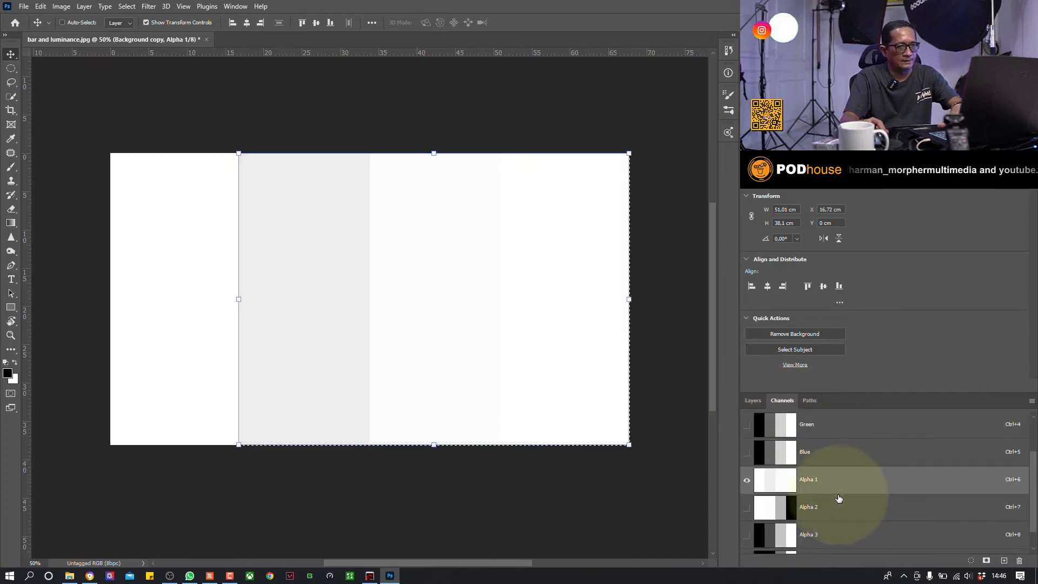
Delete the Alpha 1, Alpha 2, Alpha 3 and Alpha 4 channels, leaving only the composite and colour channels
click(823, 512)
drag(871, 508, 1019, 560)
click(848, 489)
drag(827, 492, 1019, 560)
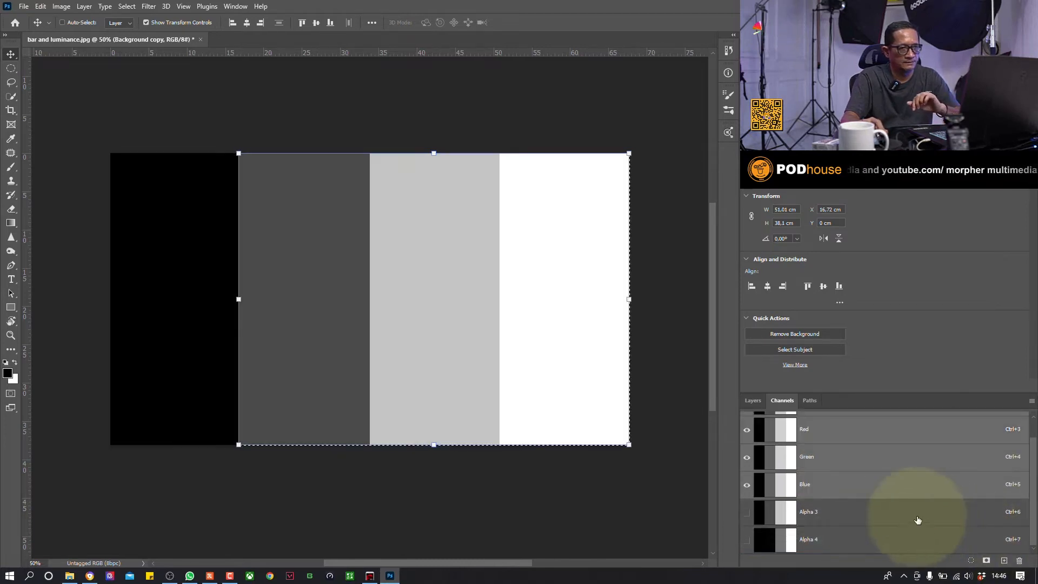
click(818, 519)
drag(818, 519, 1022, 566)
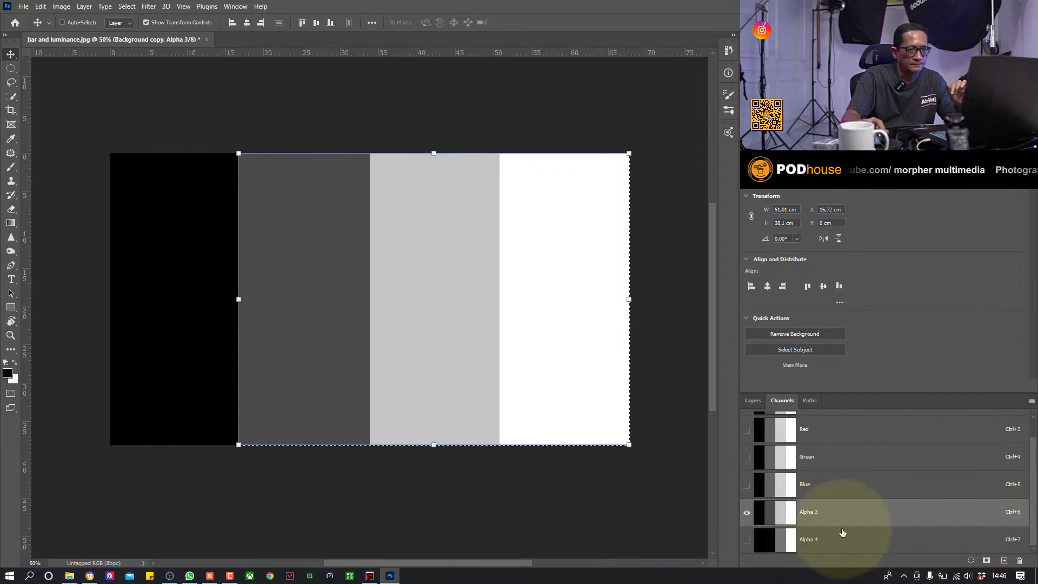
drag(818, 513, 1019, 561)
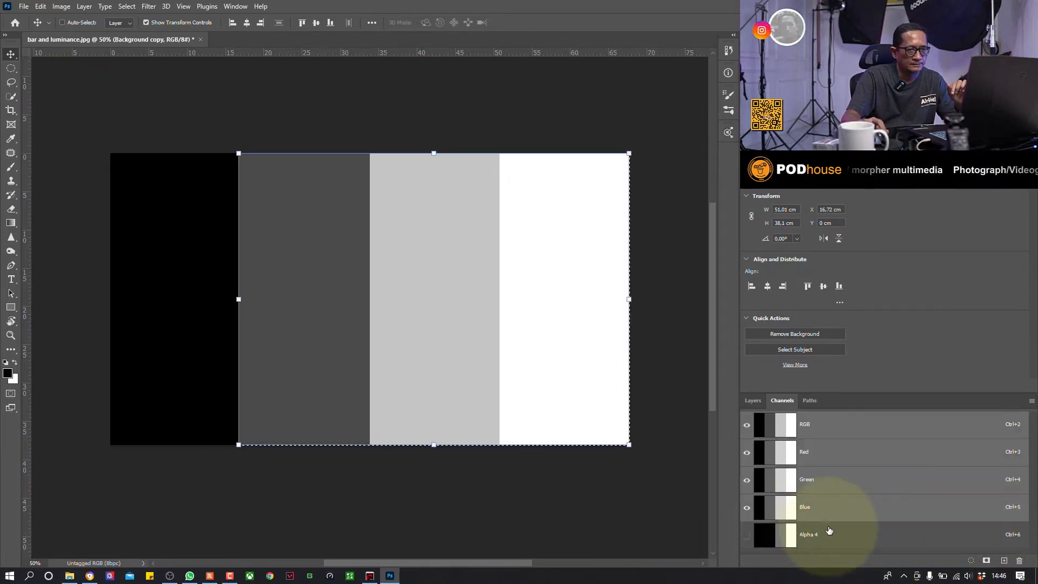
drag(822, 520, 1021, 560)
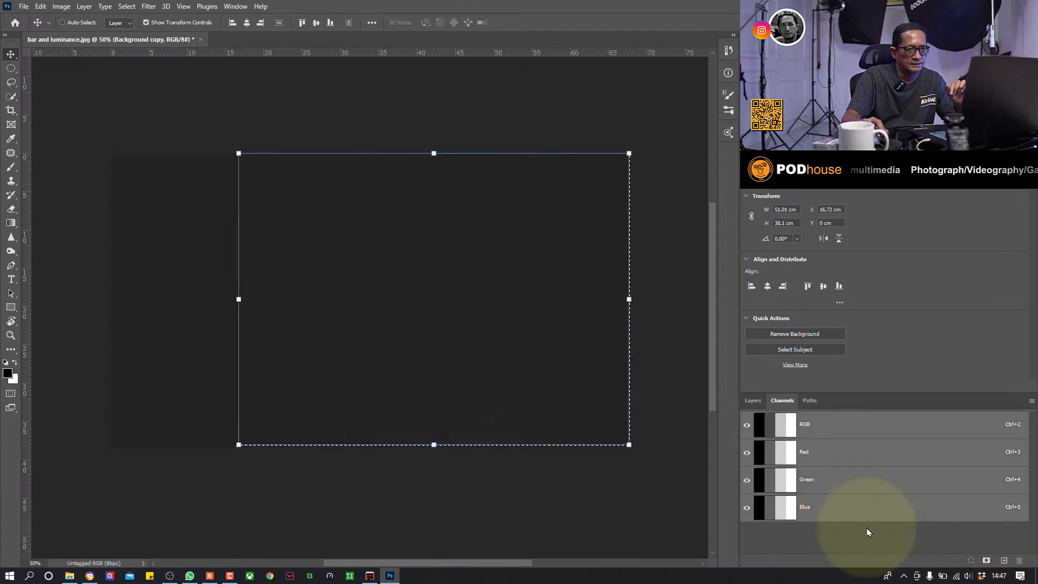
Open the raw photo "22 matera --lapseoftheshutter.com--.cr2" from the "free rae file" folder as a smart object with its default raw settings
click(753, 401)
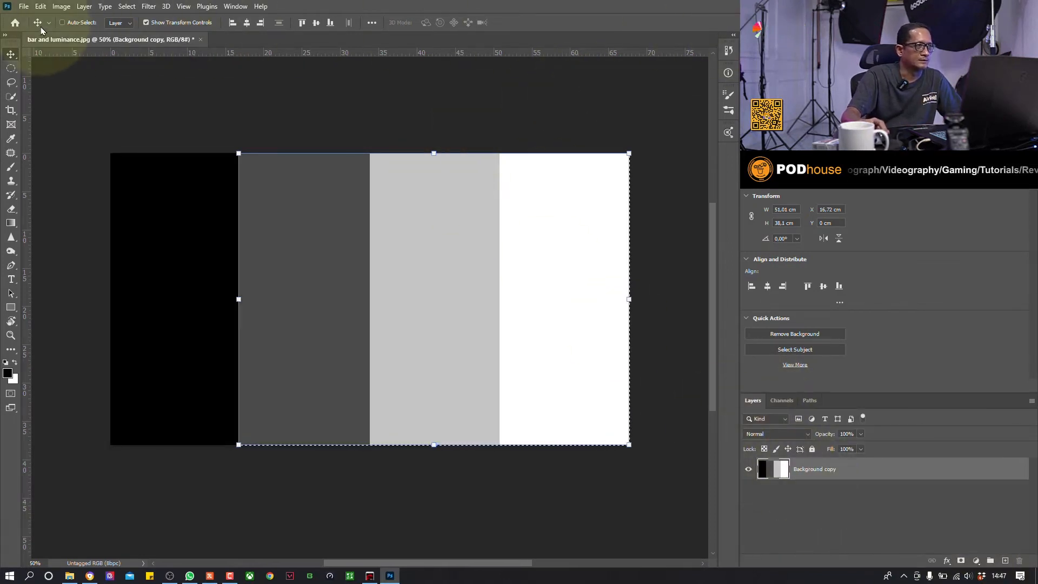
click(24, 8)
key(Escape)
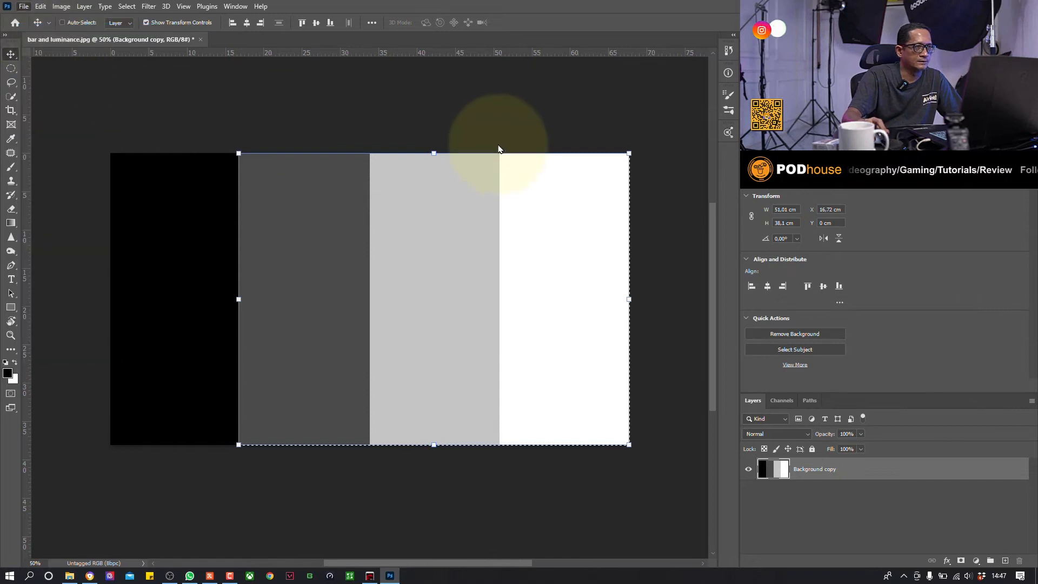
key(ctrl+o)
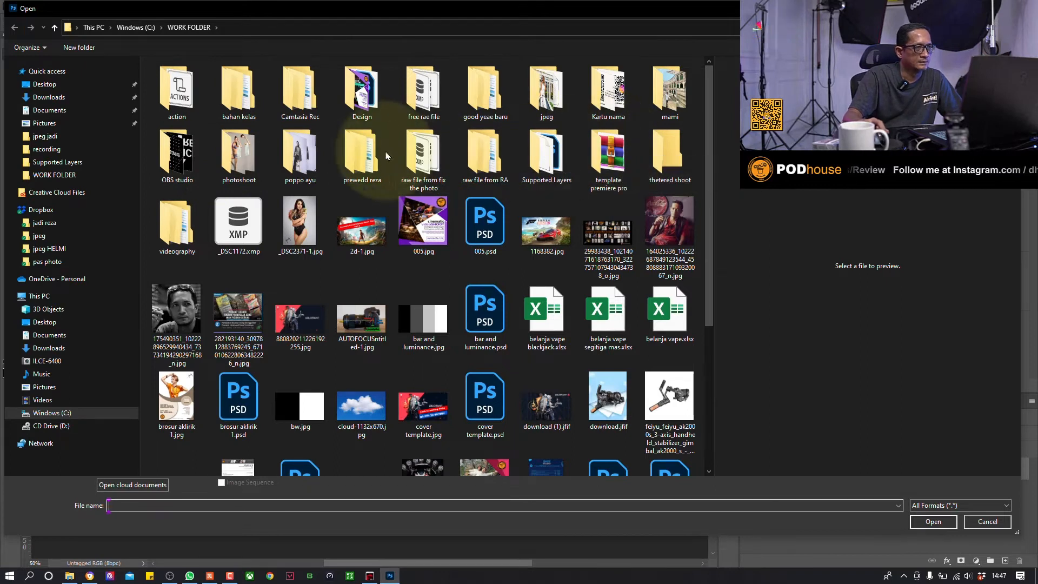
double_click(432, 103)
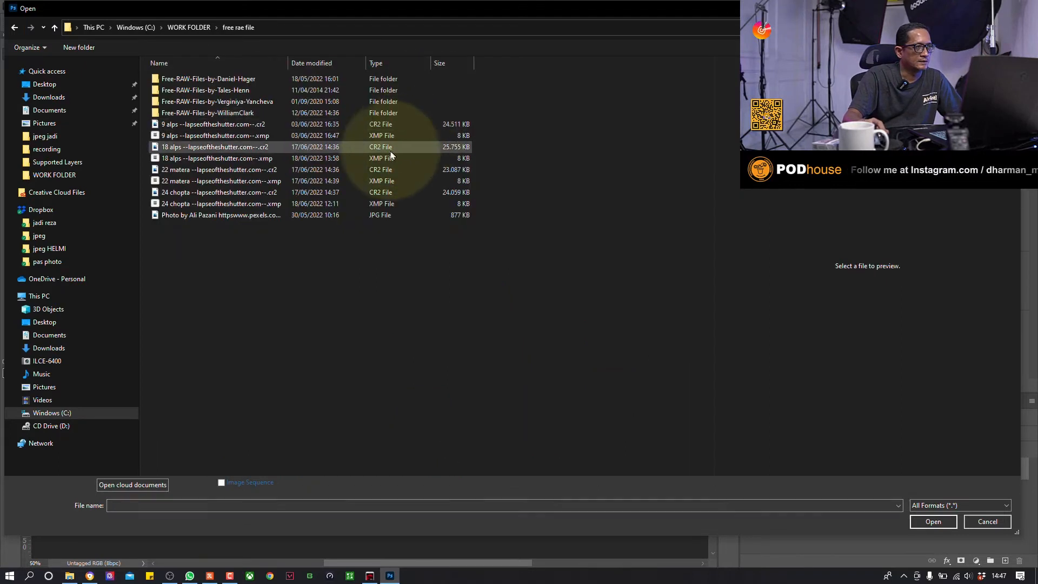
click(209, 148)
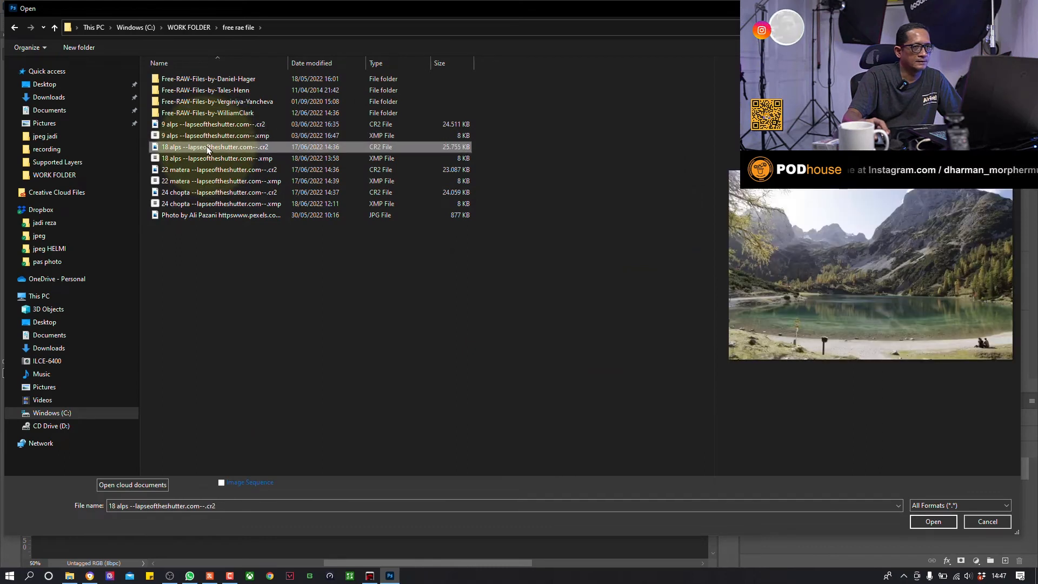
click(200, 174)
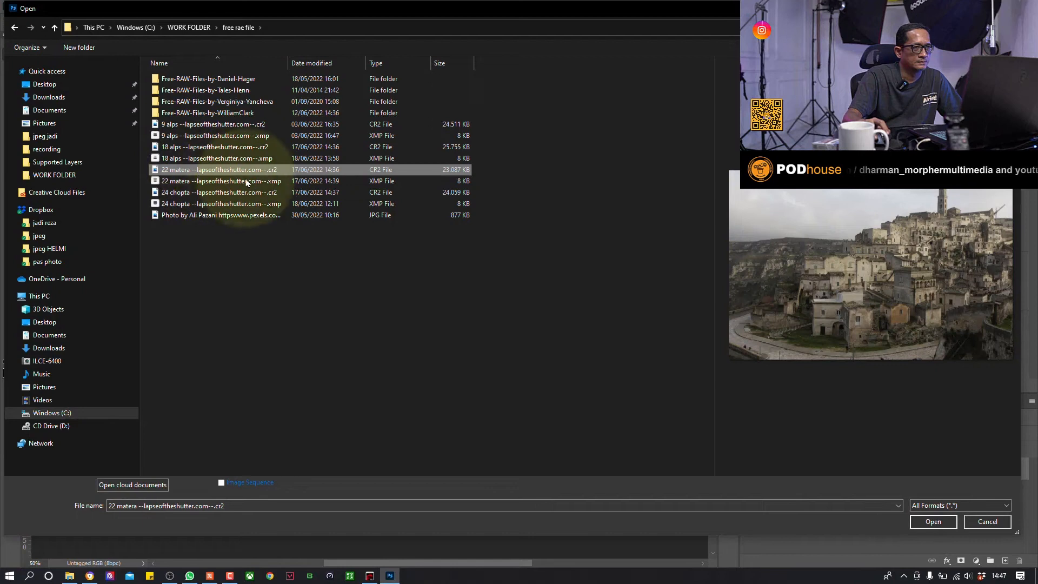
click(923, 527)
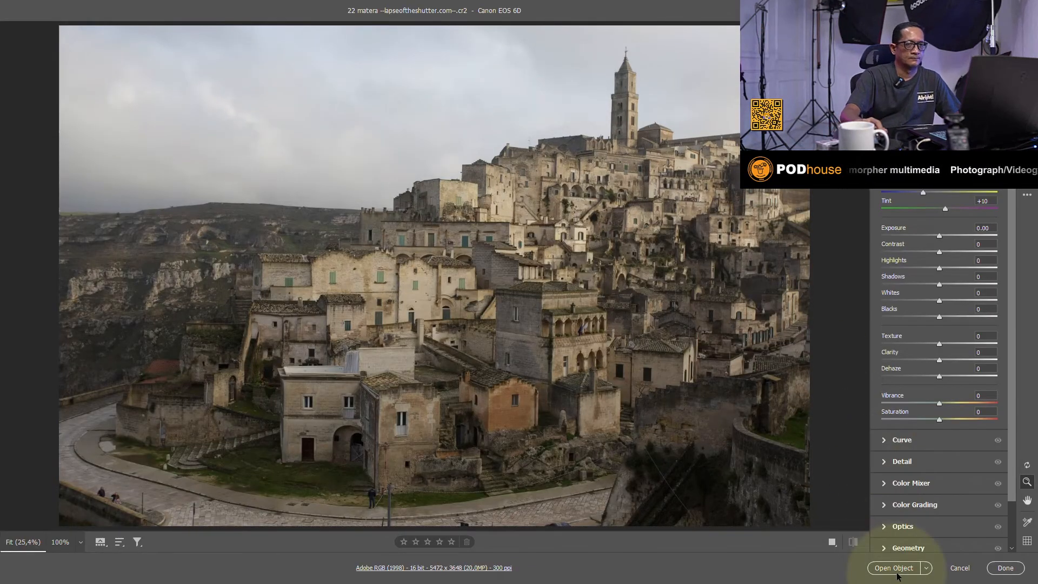
click(897, 574)
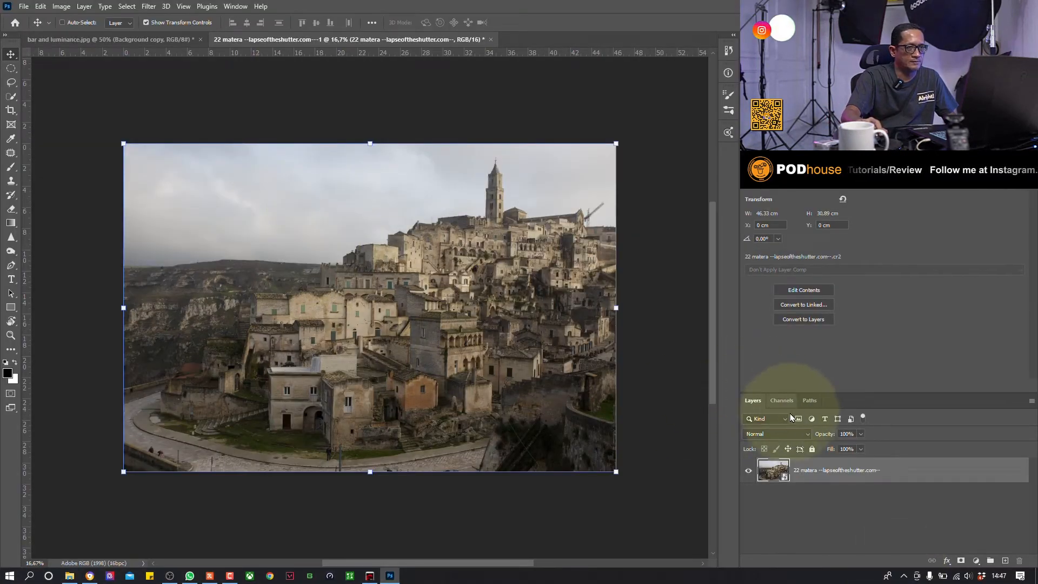
Load the composite RGB channel's luminance of the matera photo as a selection and save it as a new alpha channel
click(782, 400)
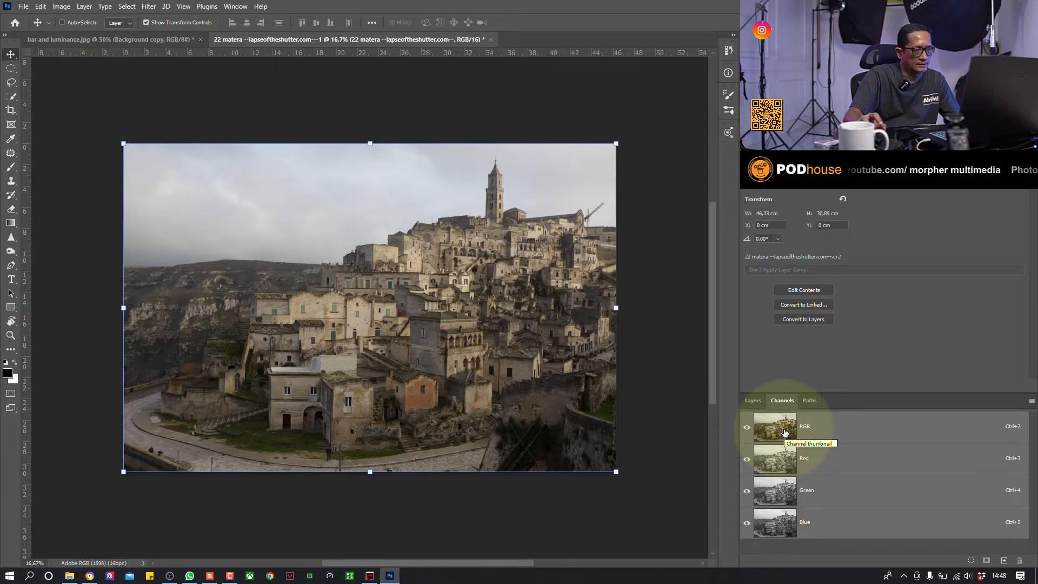
ctrl+click(772, 434)
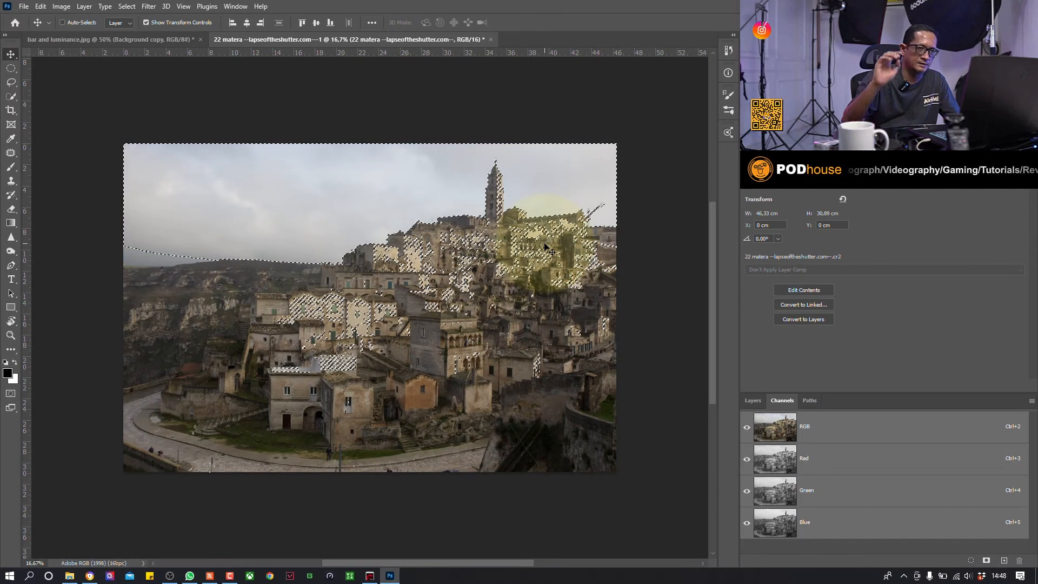
click(988, 561)
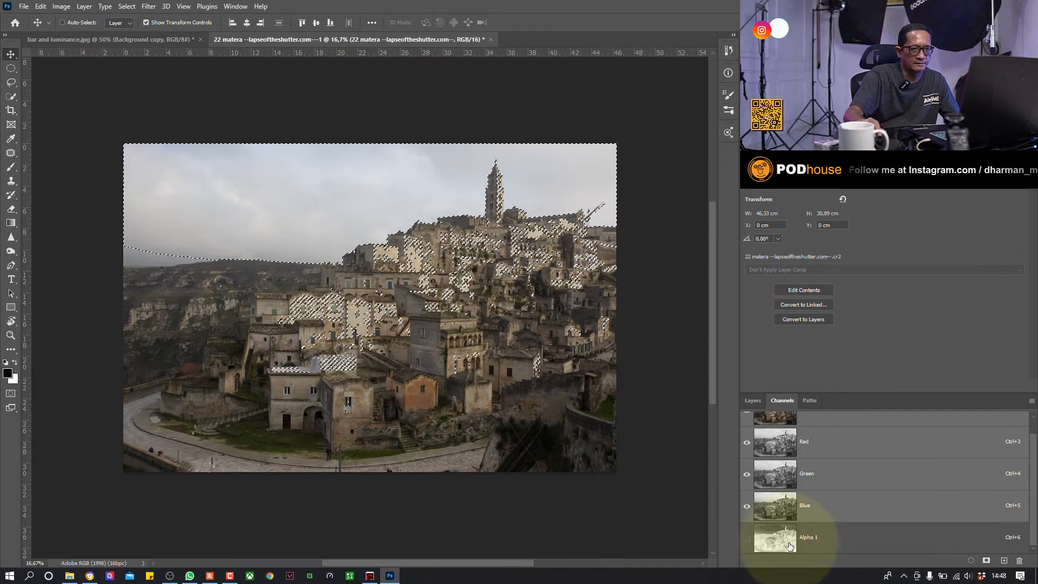
click(755, 401)
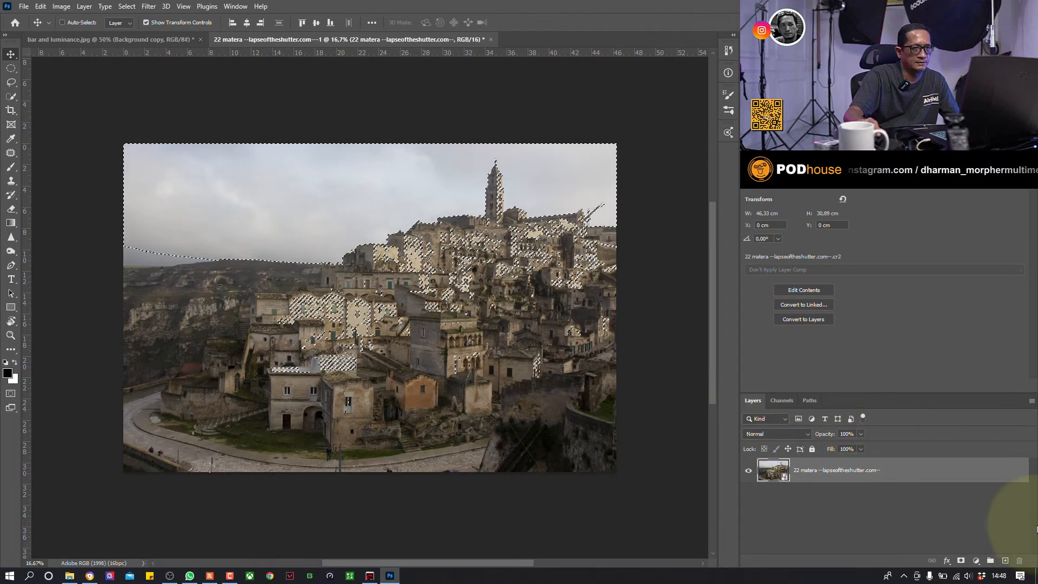
click(976, 561)
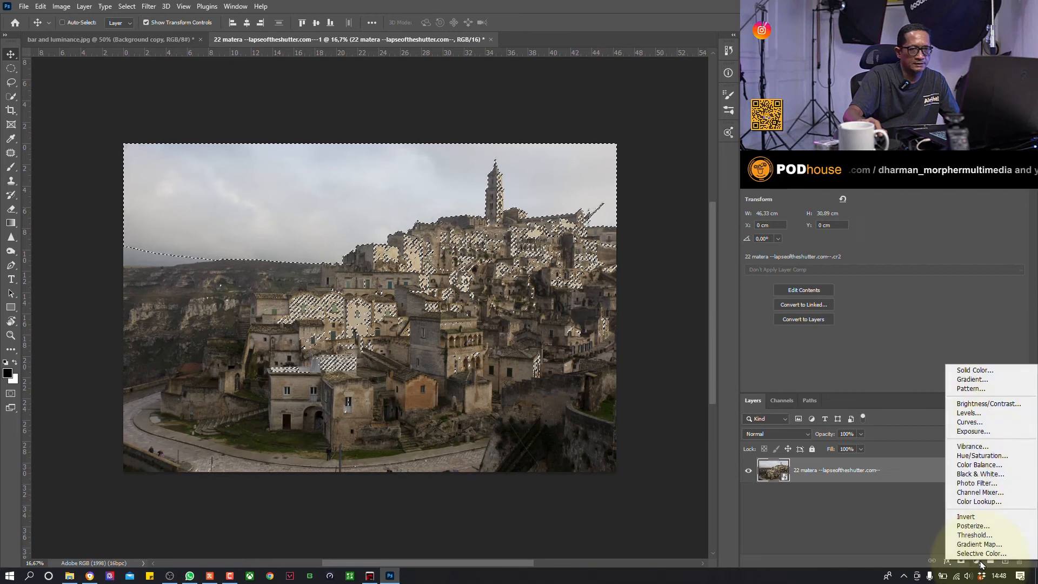
click(985, 414)
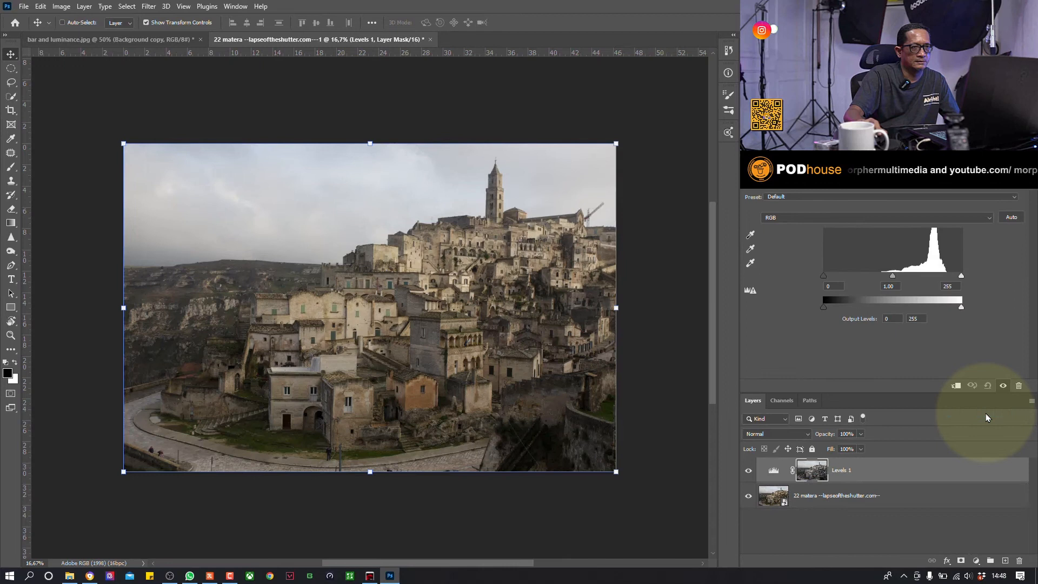
key(ctrl+z)
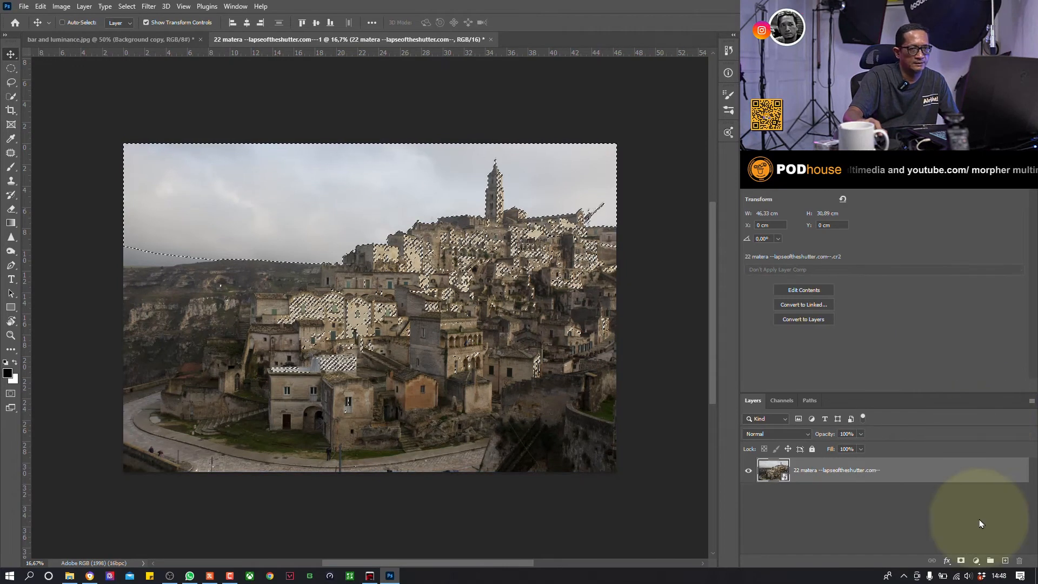
Add a Curves adjustment layer masked by the luminance selection, bend its curve downward to darken the photo, and delete the layer
click(976, 561)
click(970, 423)
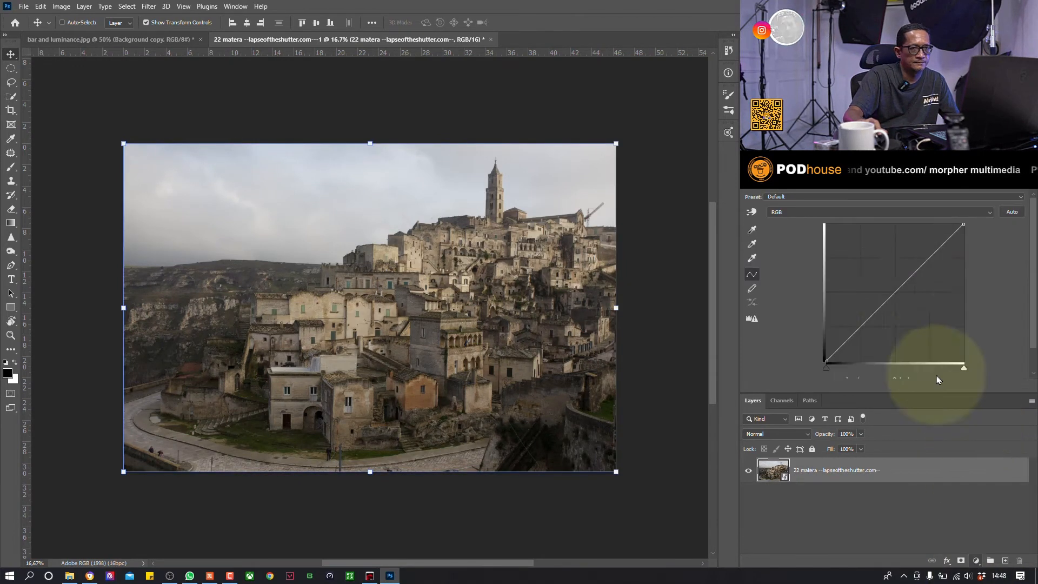
drag(894, 292, 923, 308)
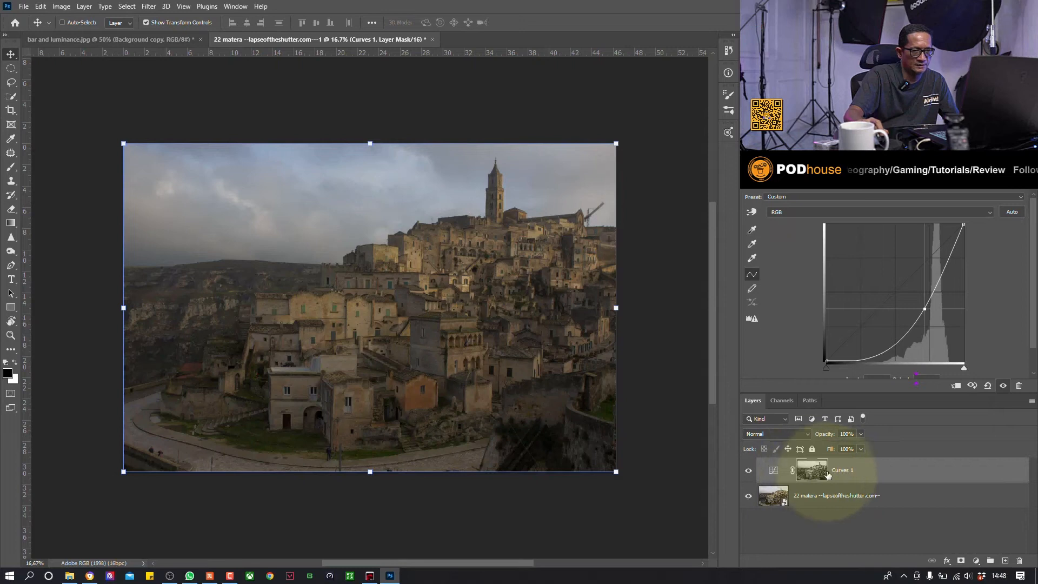
mouse_move(932, 317)
mouse_down()
mouse_move(931, 332)
mouse_move(913, 310)
mouse_move(927, 330)
mouse_move(915, 301)
mouse_move(928, 305)
mouse_up()
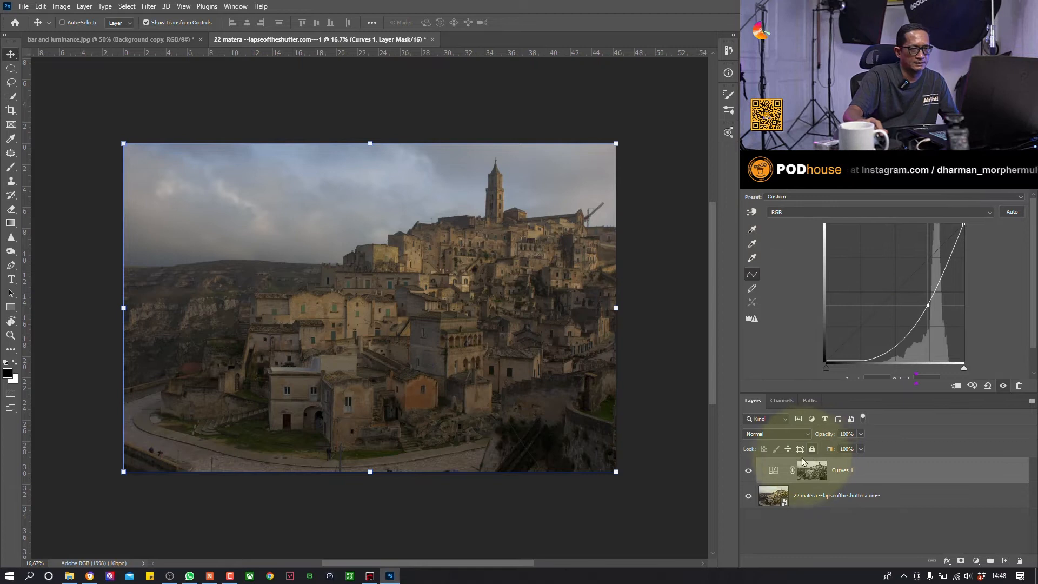
click(872, 473)
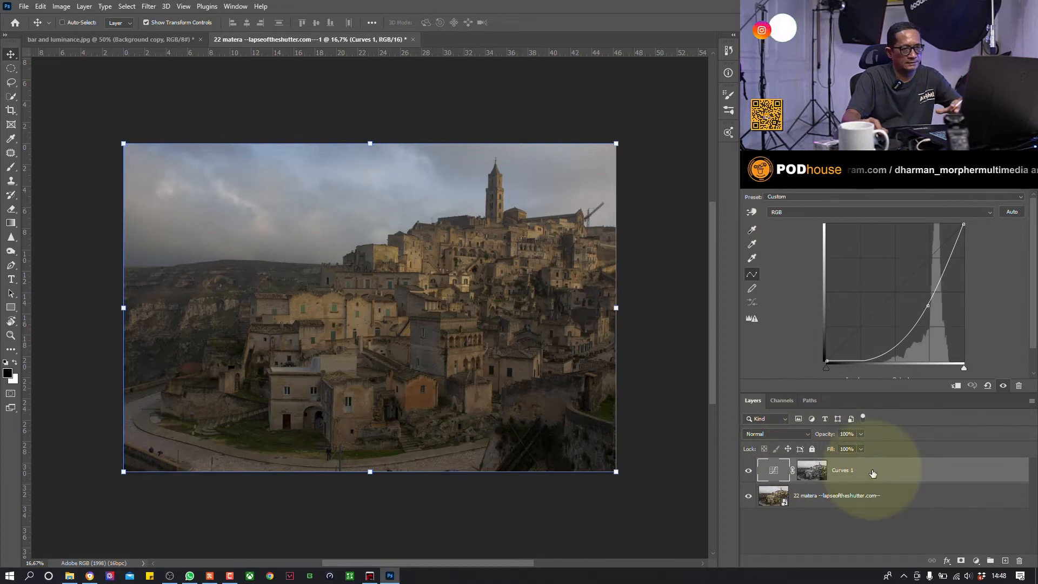
key(Delete)
Load the composite RGB channel's luminance as a selection and intersect it with the same channel's luminance
click(782, 400)
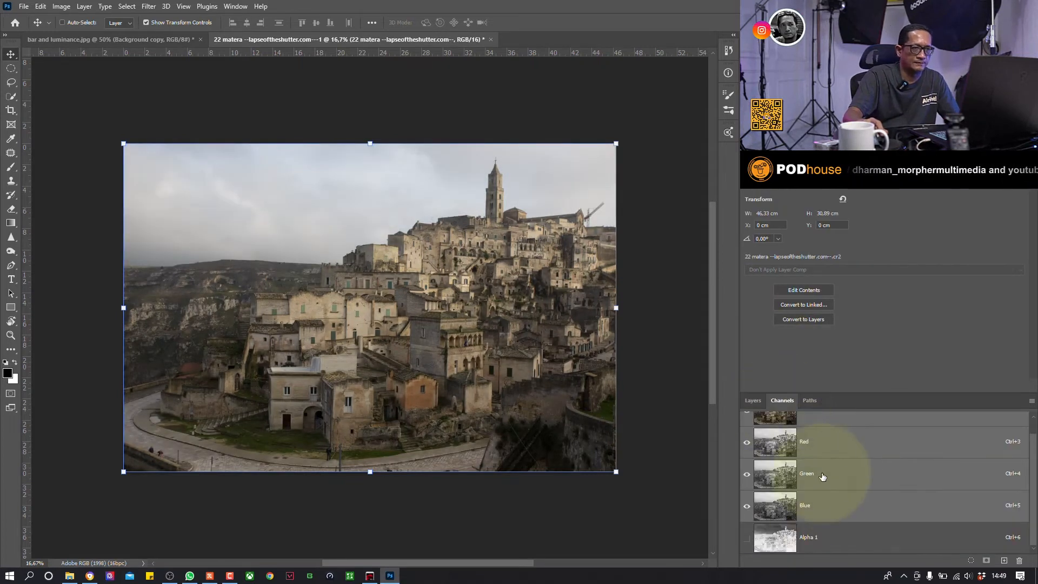
scroll(844, 497, up, 1)
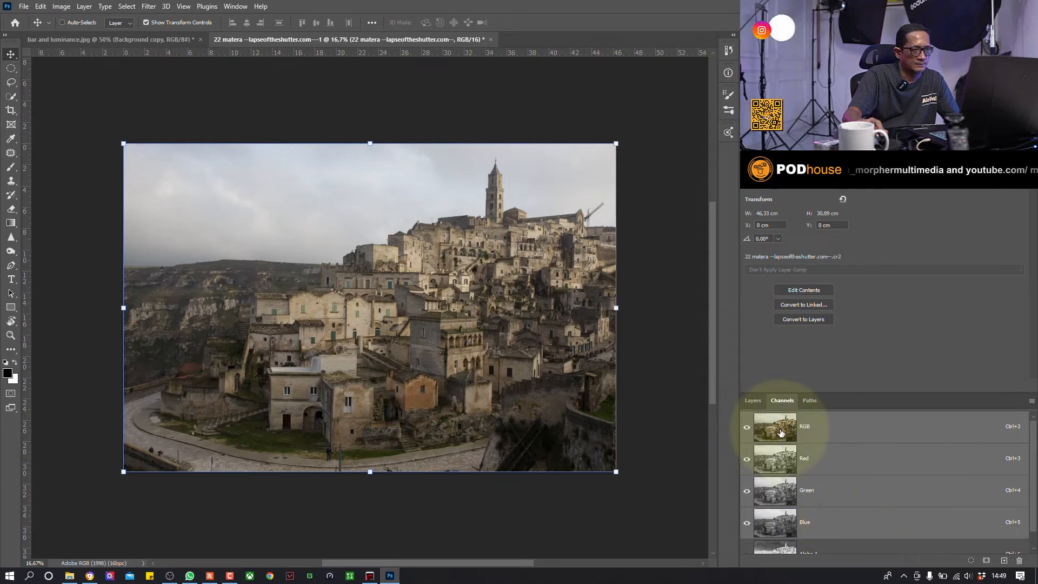
key(ctrl)
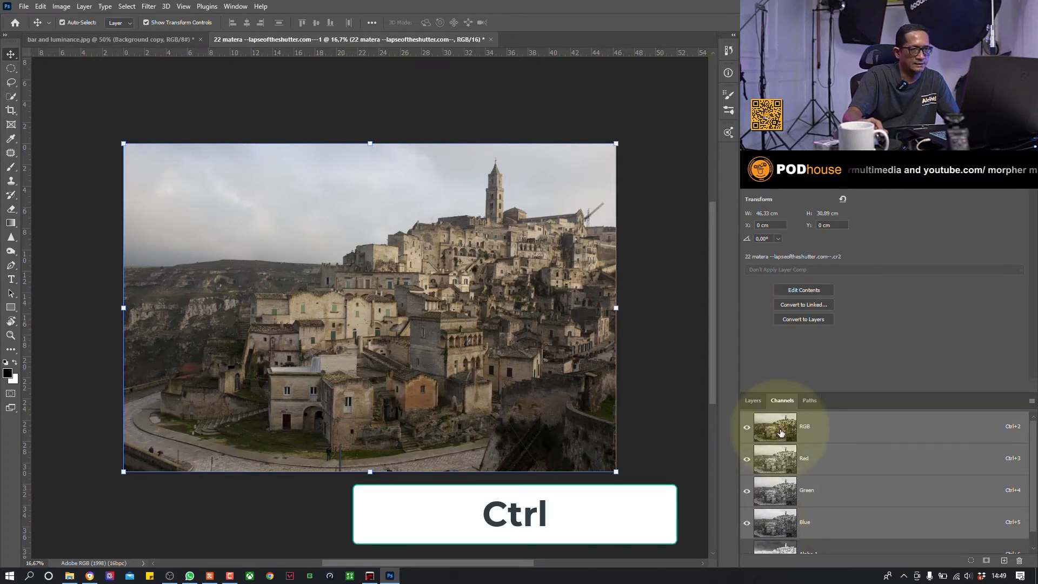
ctrl+click(781, 433)
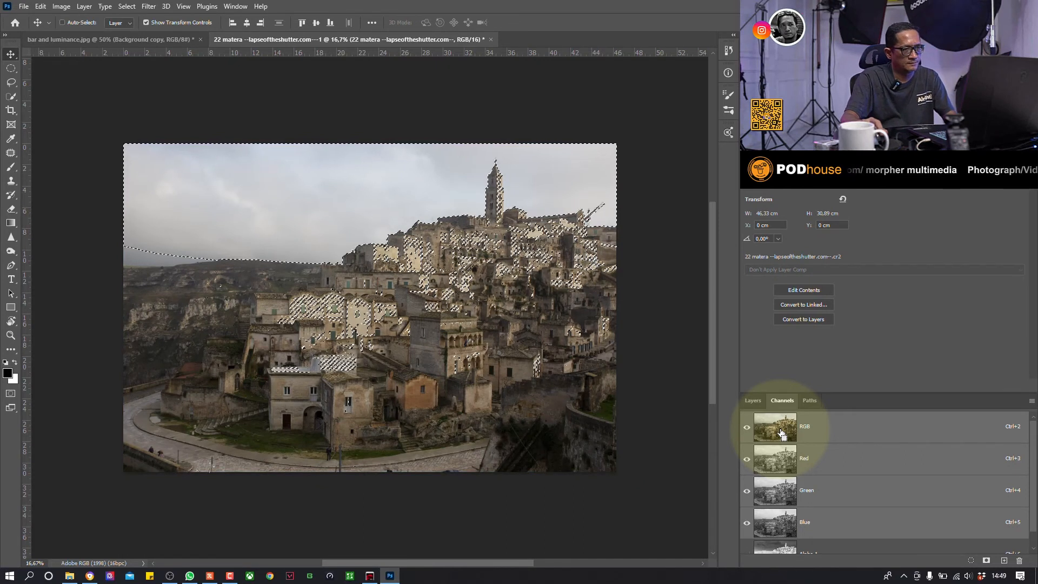
key(ctrl+shift+alt)
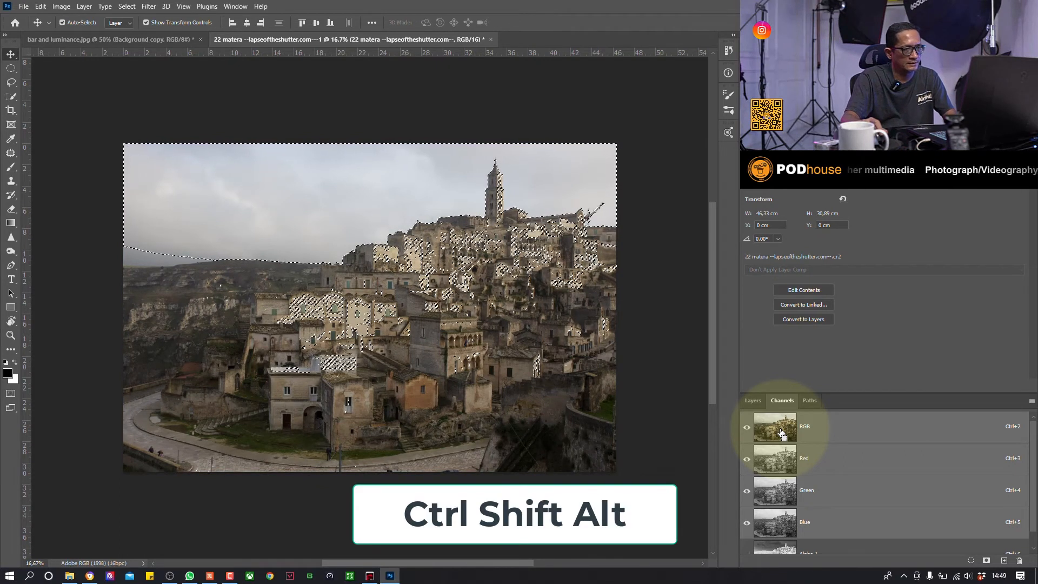
ctrl+alt+shift+click(781, 433)
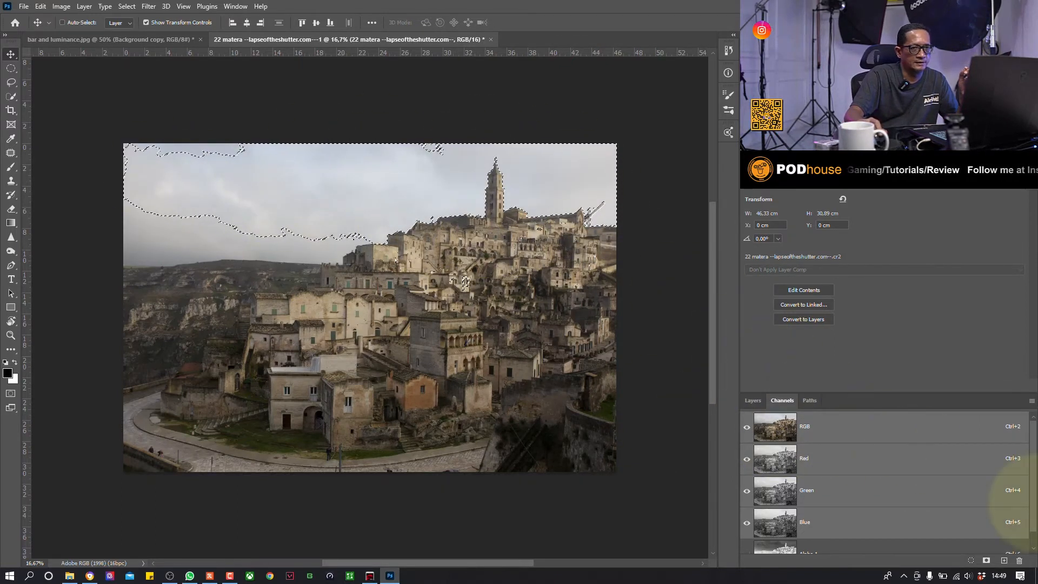
Save the intersected luminance selection as a new alpha channel and inspect that channel on its own before returning to the composite view
scroll(1034, 492, down, 1)
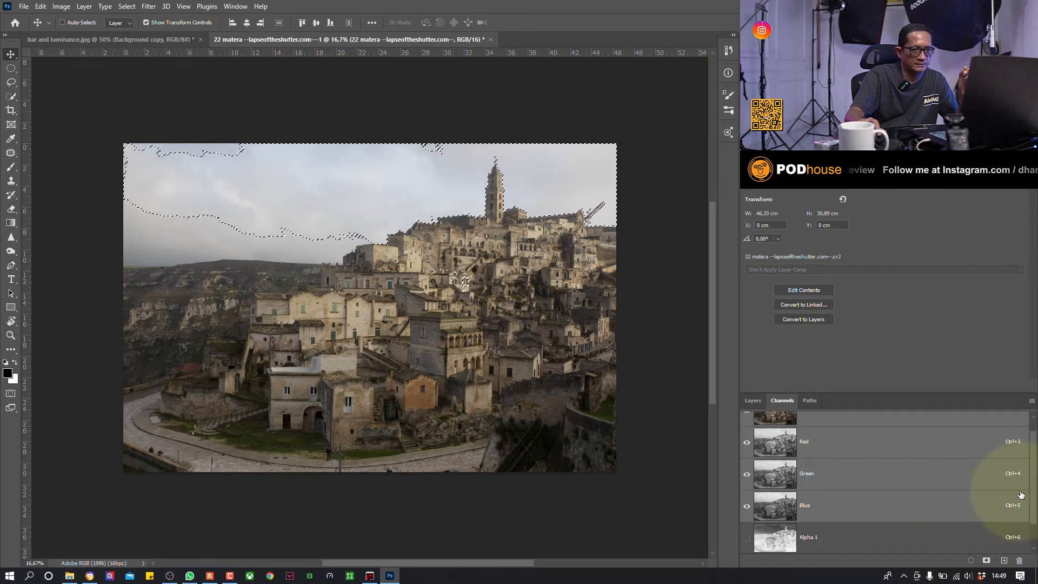
click(986, 561)
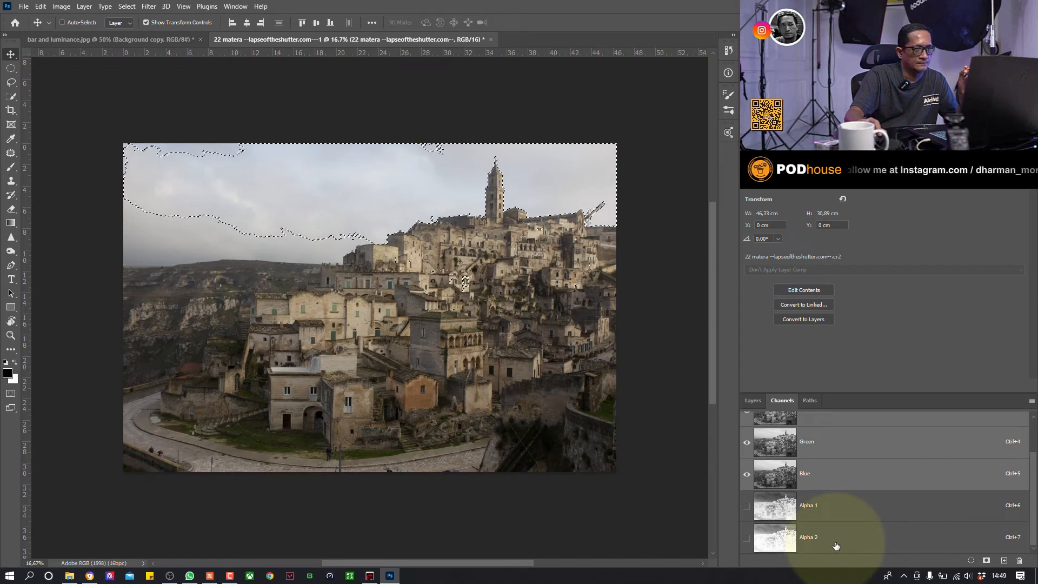
click(835, 546)
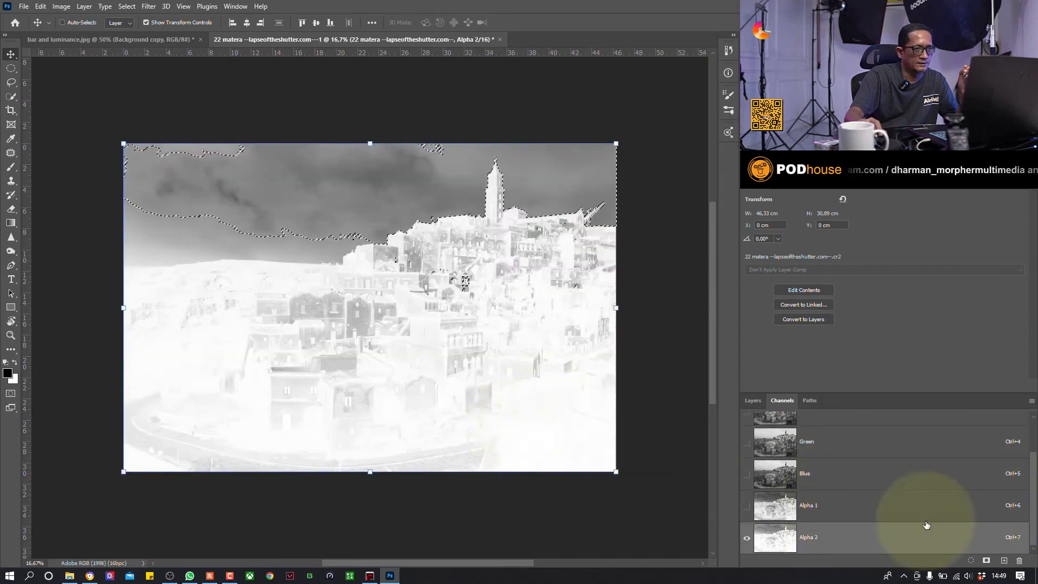
scroll(1000, 459, up, 3)
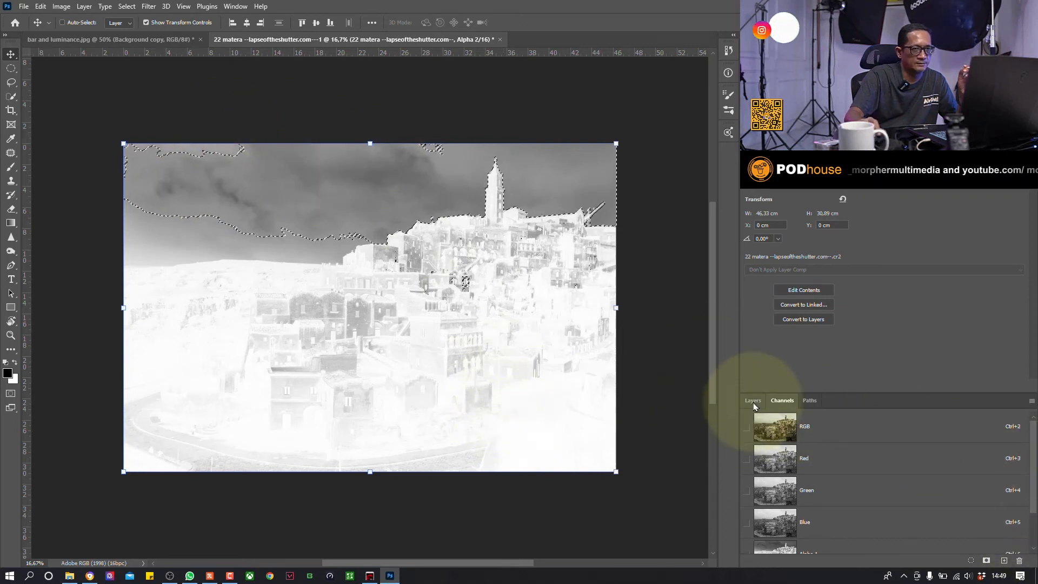
click(777, 424)
Add a Curves adjustment layer masked by the intersected selection and pull its curve down to darken the brightest areas
click(752, 400)
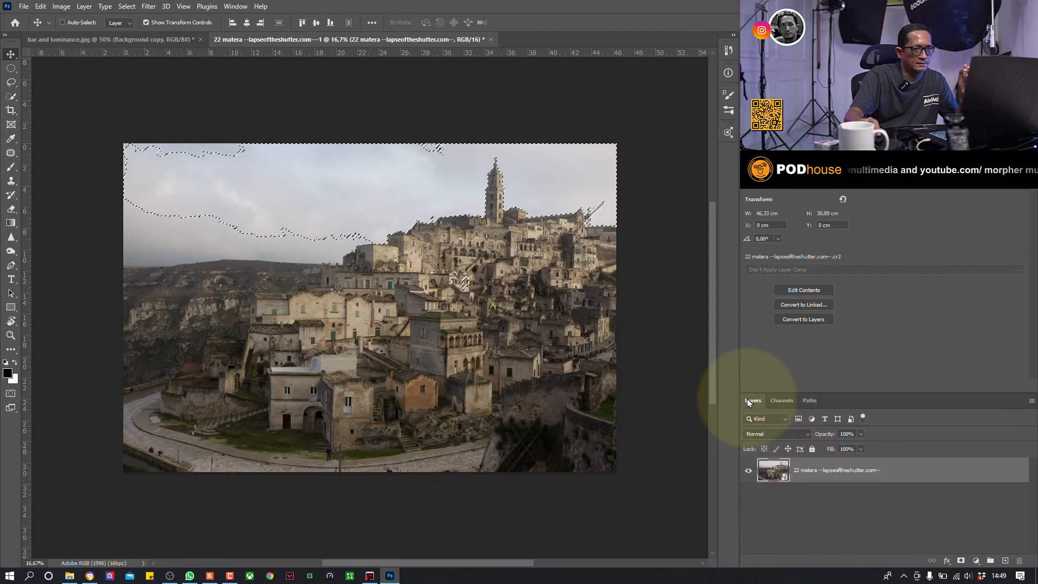
click(978, 559)
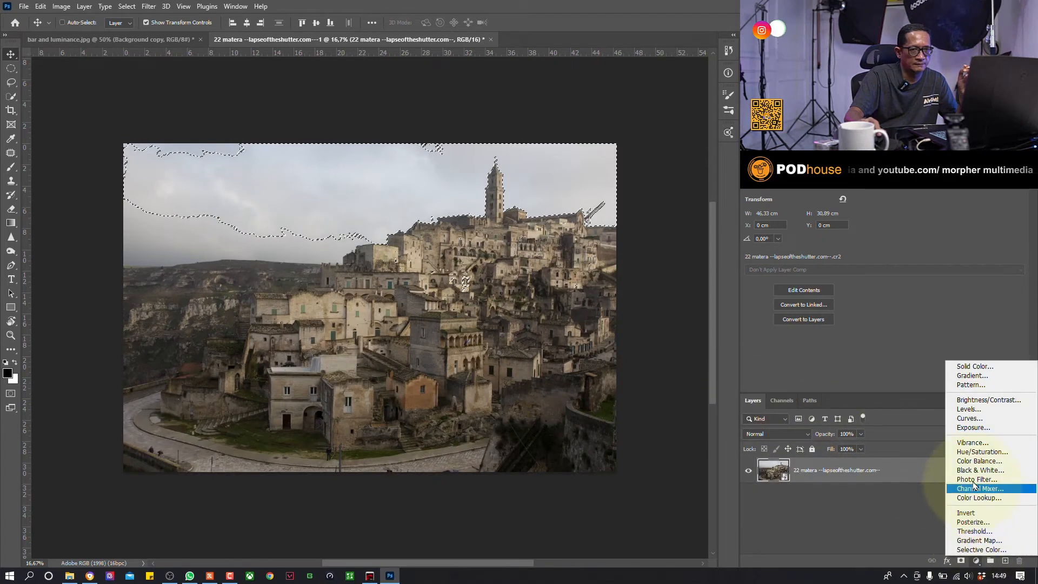
click(974, 420)
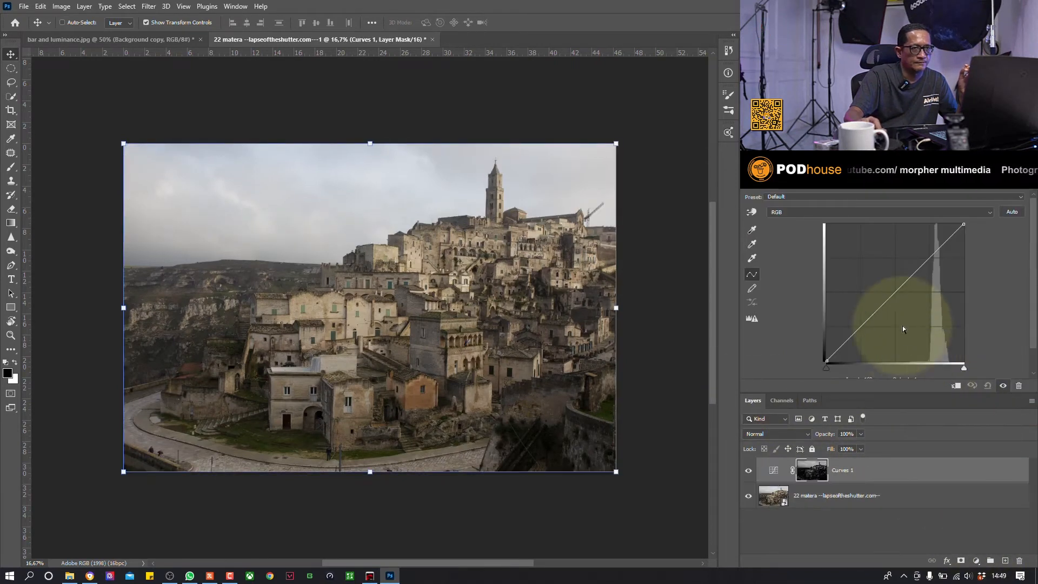
mouse_move(914, 304)
mouse_down()
mouse_move(951, 316)
mouse_move(933, 308)
mouse_up()
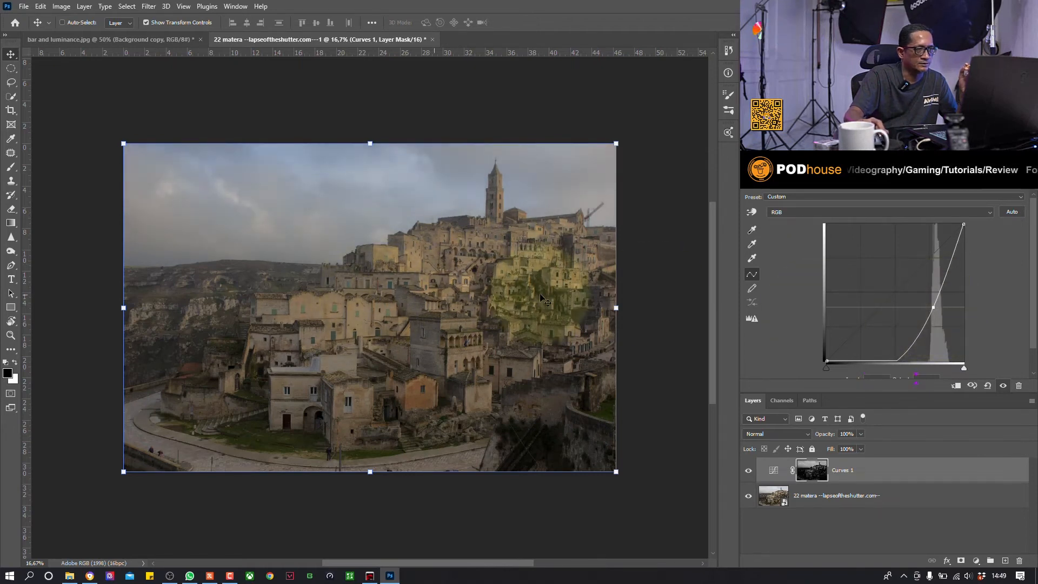
mouse_move(931, 309)
mouse_down()
mouse_move(926, 292)
mouse_move(934, 311)
mouse_up()
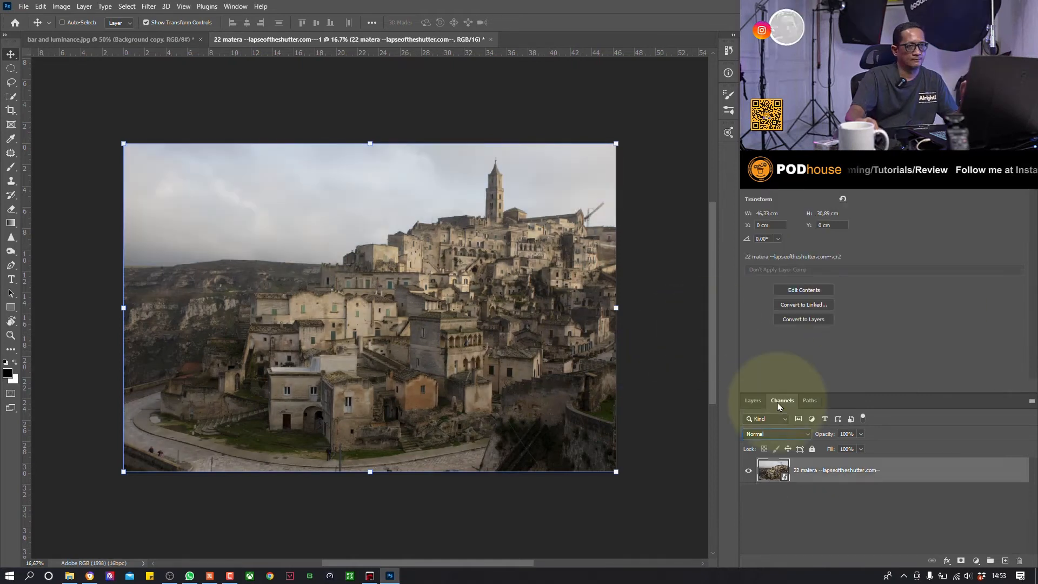
Examine the Alpha 1, Alpha 2 and Alpha 3 channels one after another to compare their tonal masks
click(779, 403)
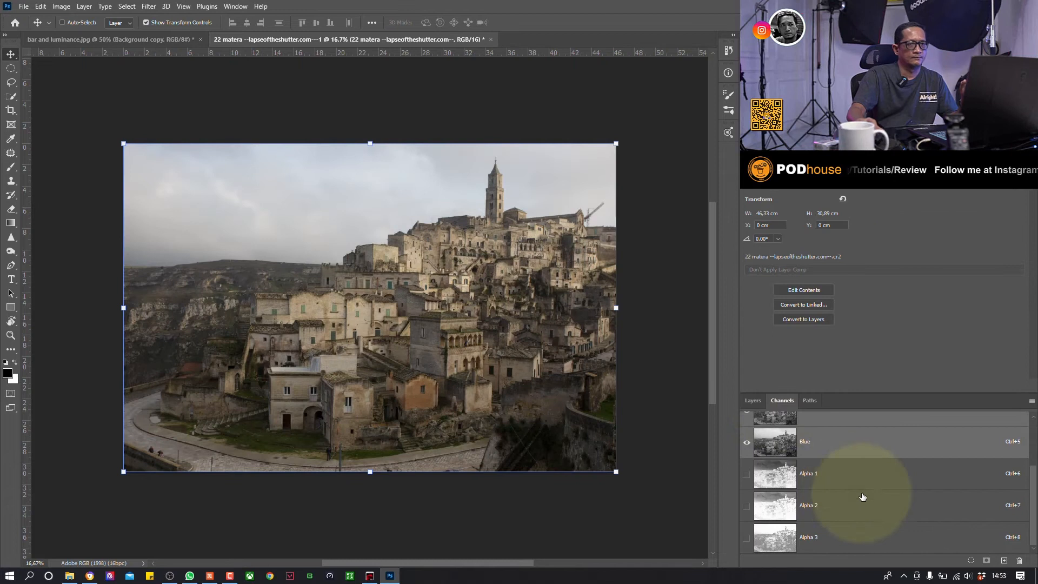
click(822, 474)
click(836, 505)
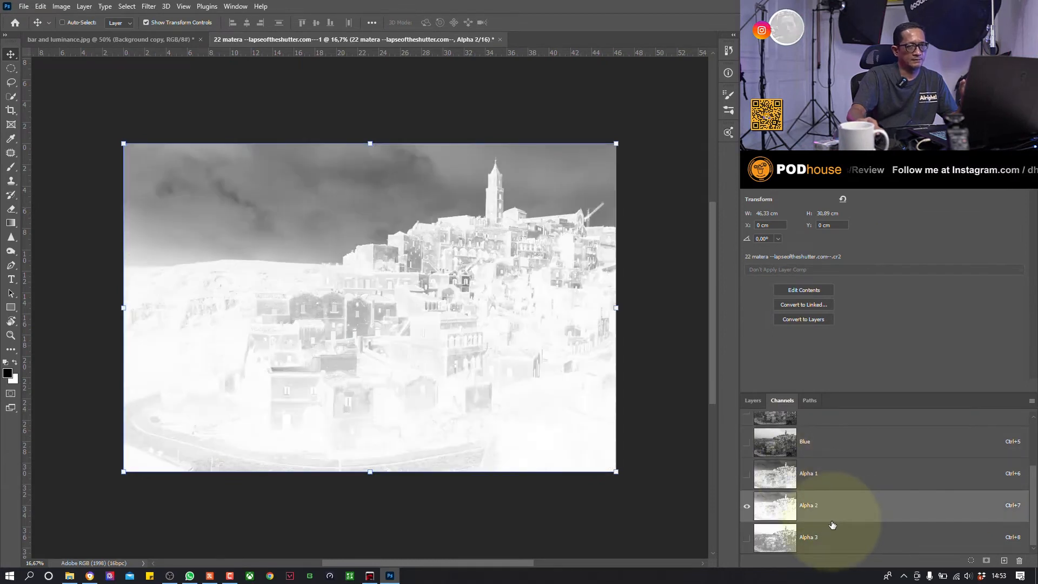
click(826, 542)
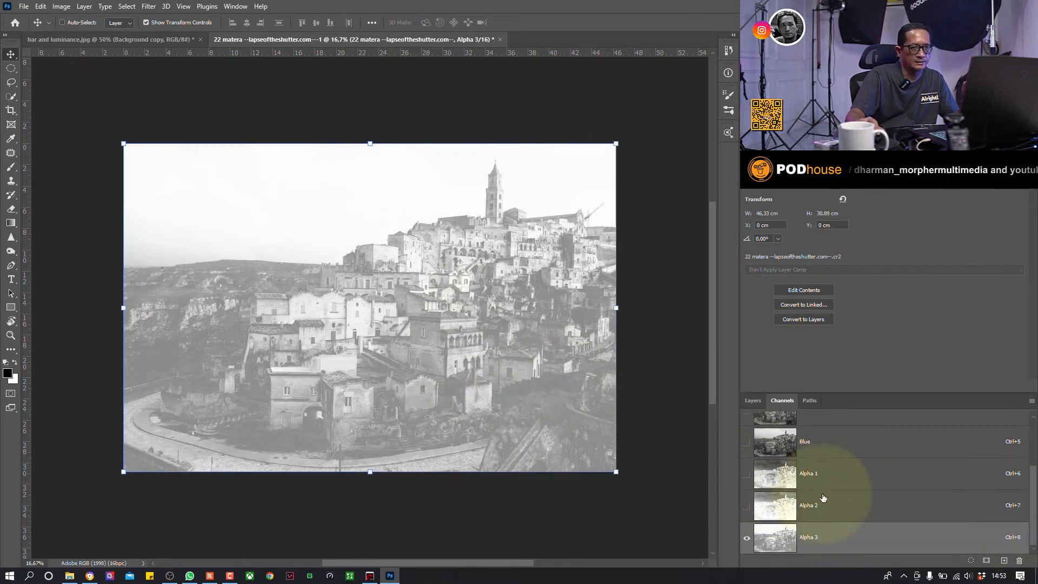
drag(1033, 503, 1032, 438)
Delete the Curves 1 adjustment layer above the matera photo
click(750, 401)
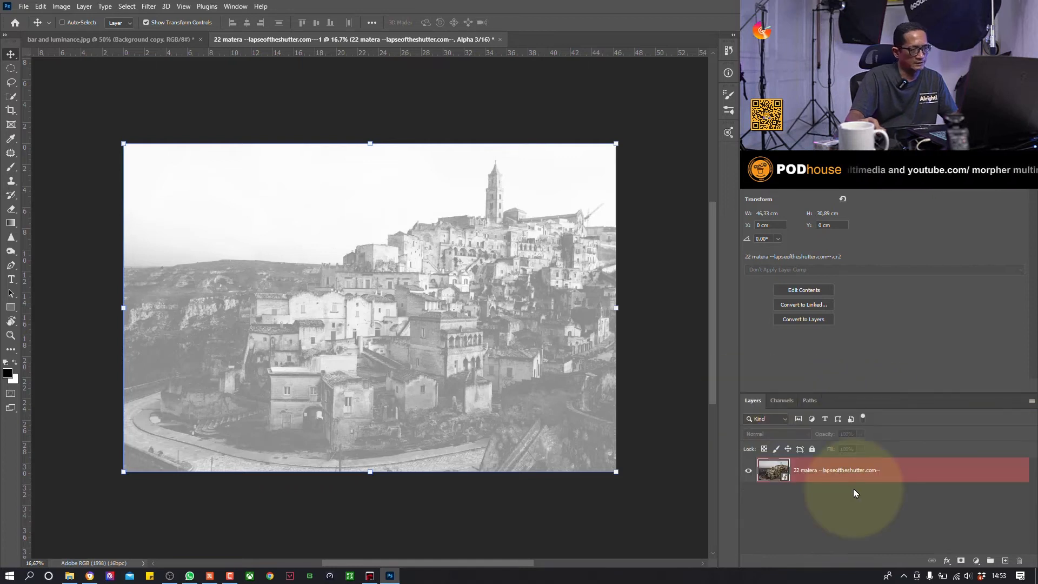
key(Delete)
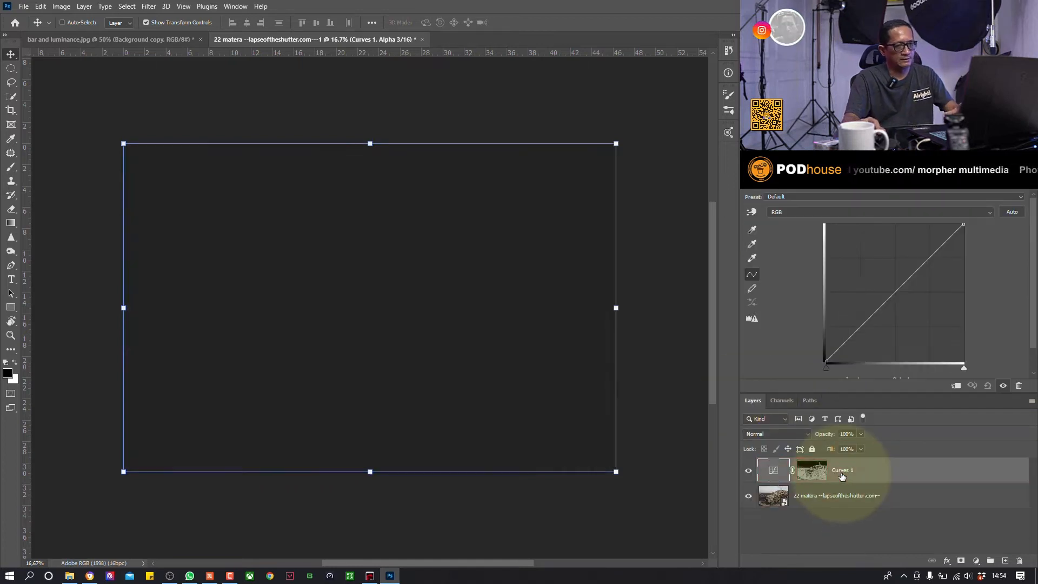
scroll(486, 162, up, 1)
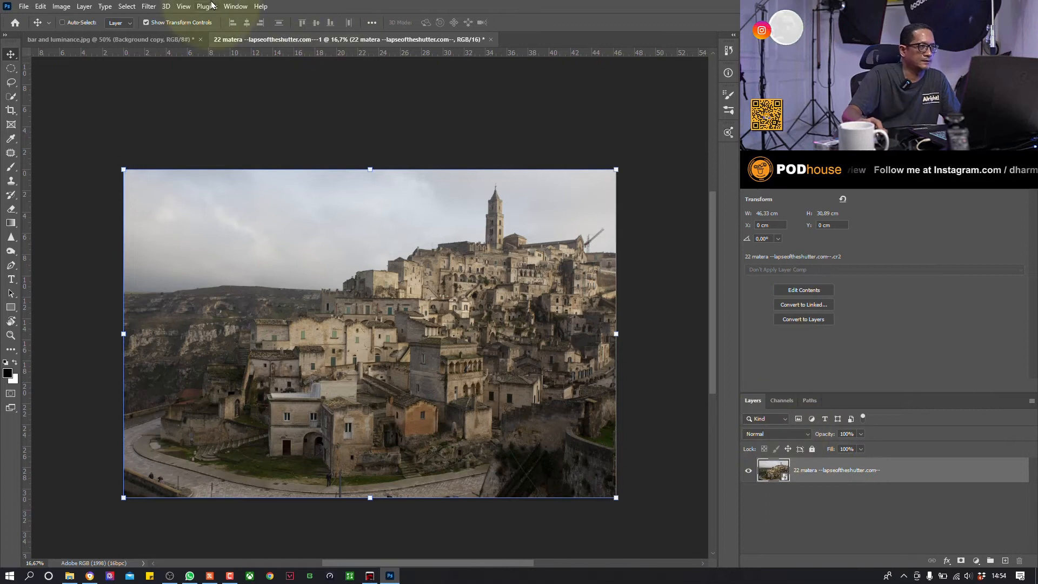
Examine the colour and tonal range options offered by the Color Range selection command without applying a selection
click(127, 6)
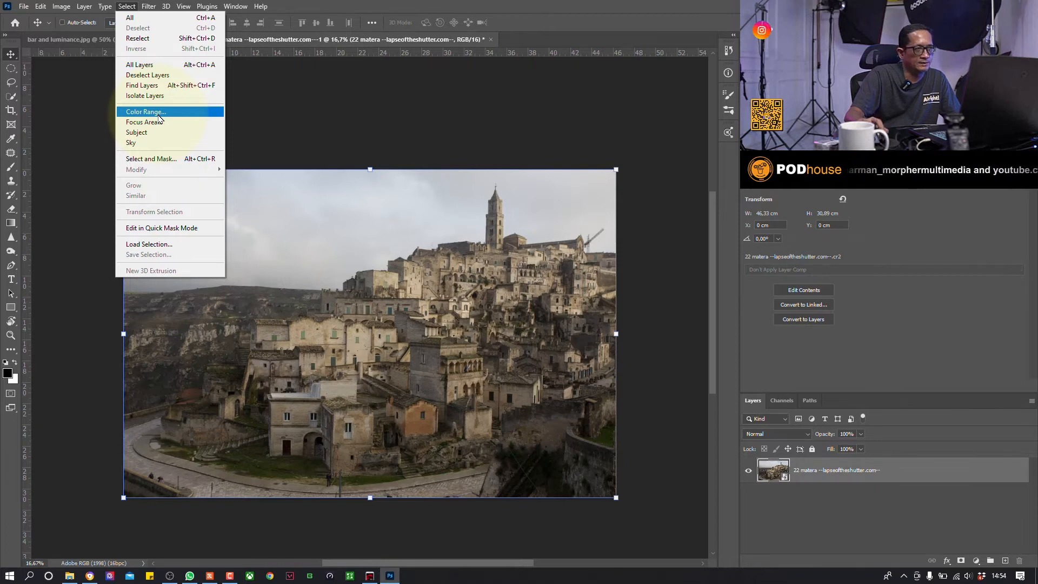
click(159, 114)
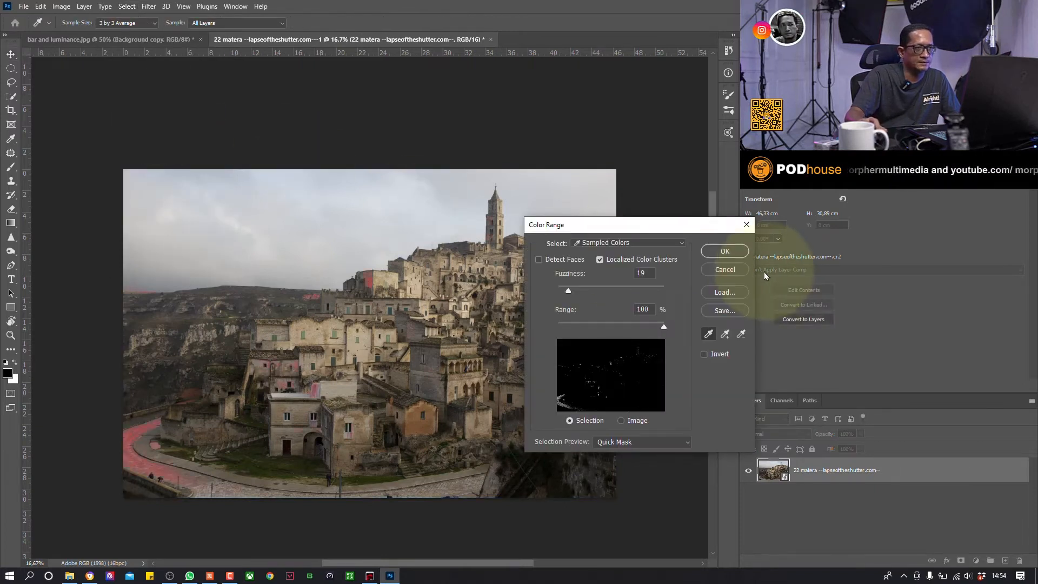
click(616, 242)
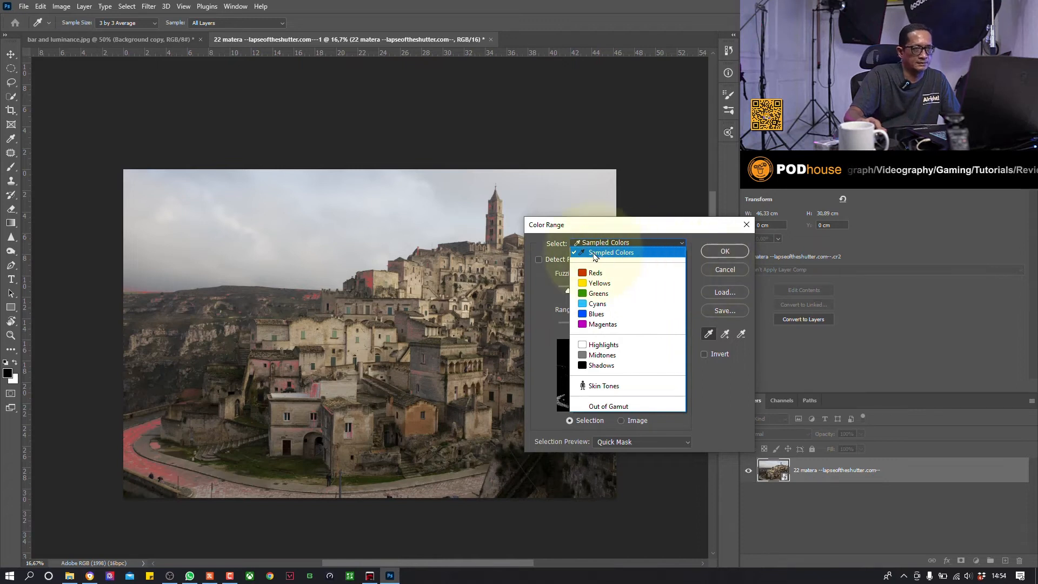
click(720, 271)
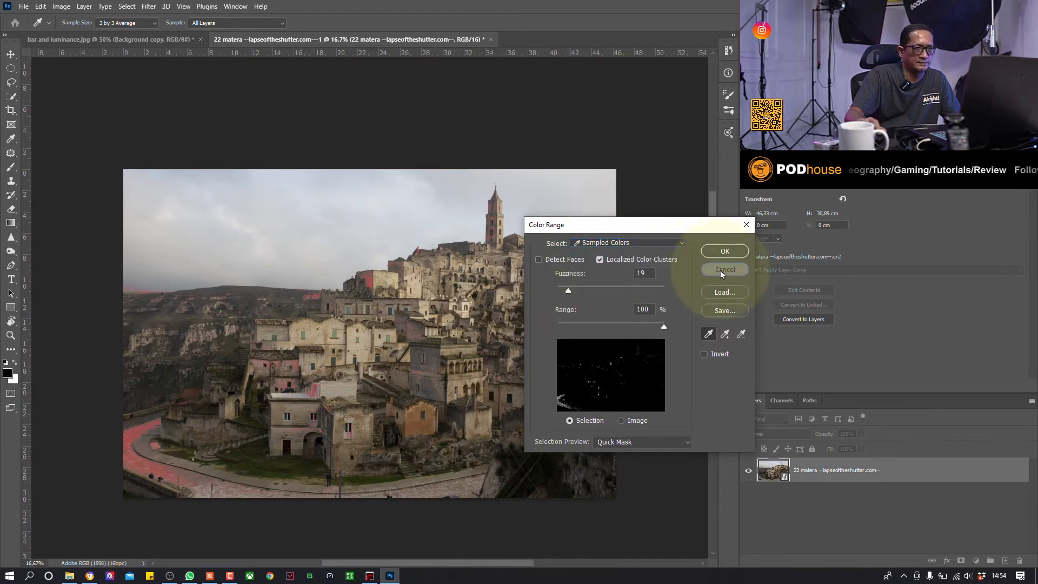
key(v)
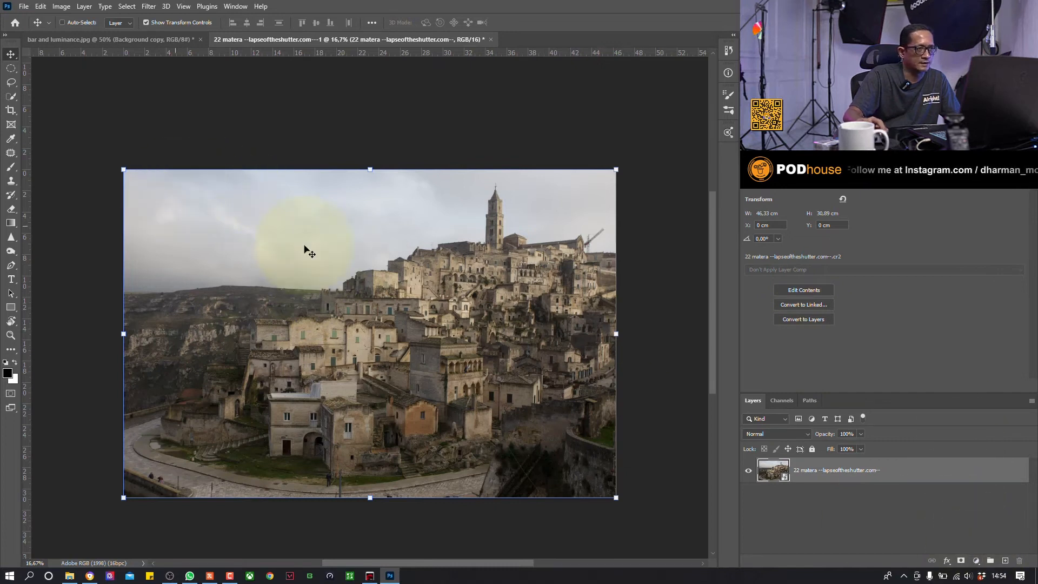
Add a Curves adjustment layer above the matera photo and target its layer mask
click(975, 561)
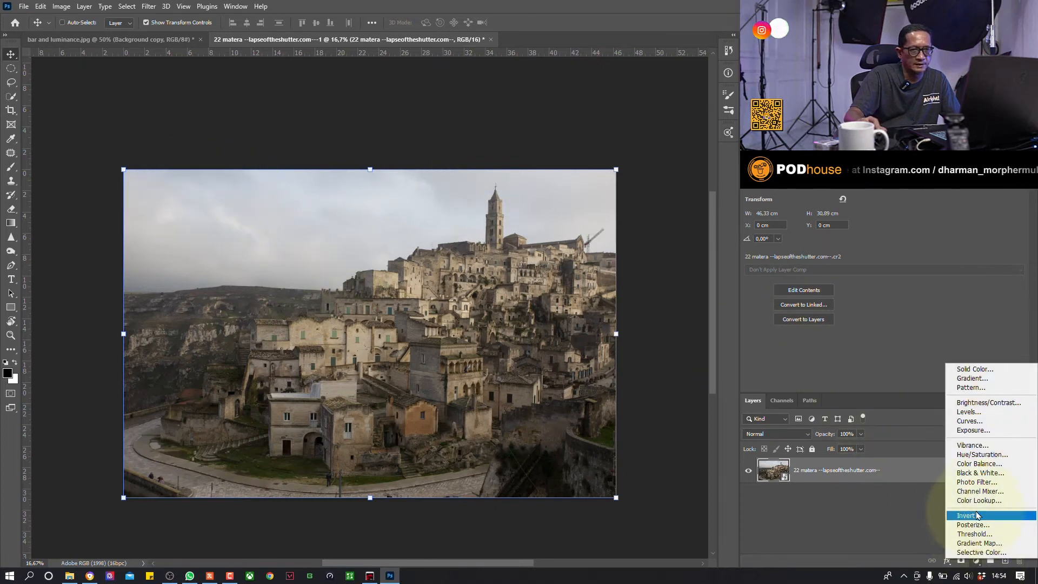
click(976, 424)
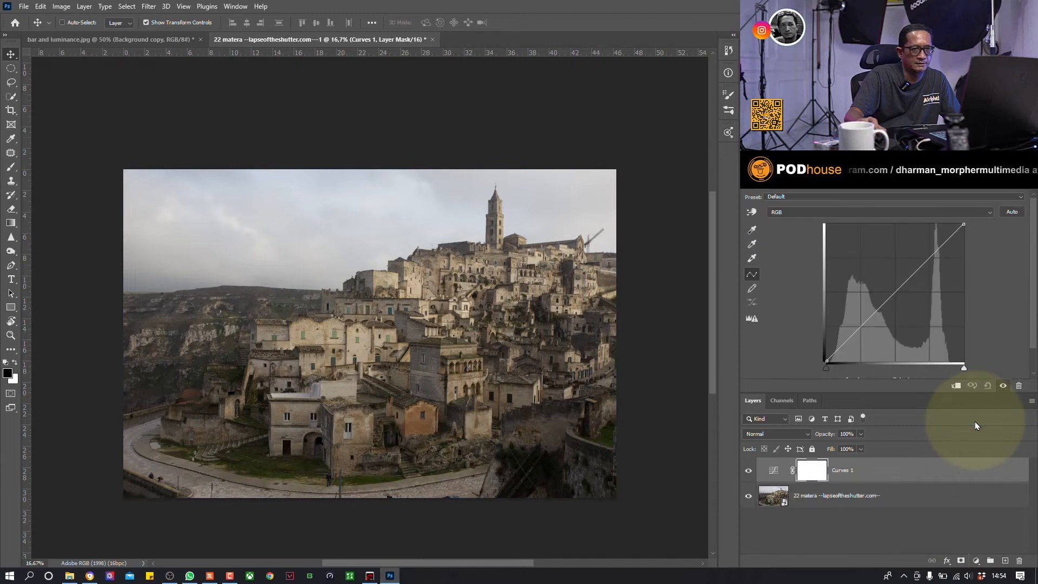
click(806, 475)
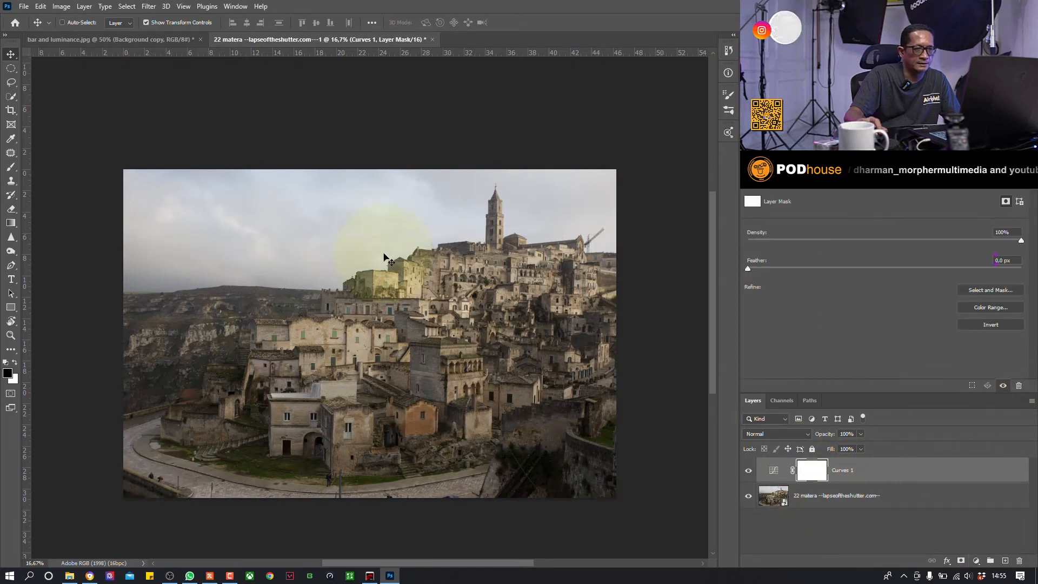
click(742, 184)
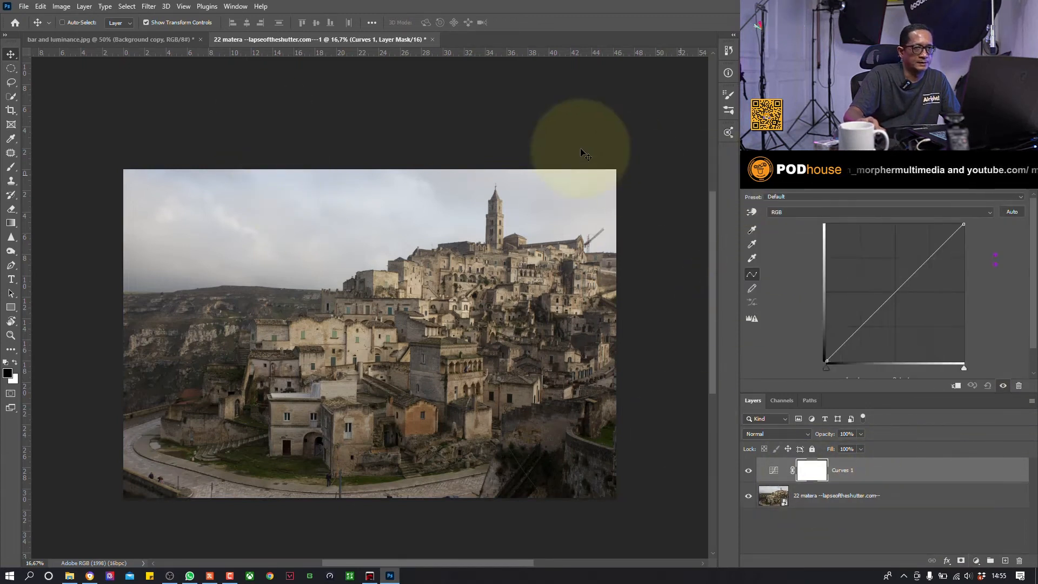
Try a Color Range selection of the Highlights on the Curves 1 layer mask
click(140, 8)
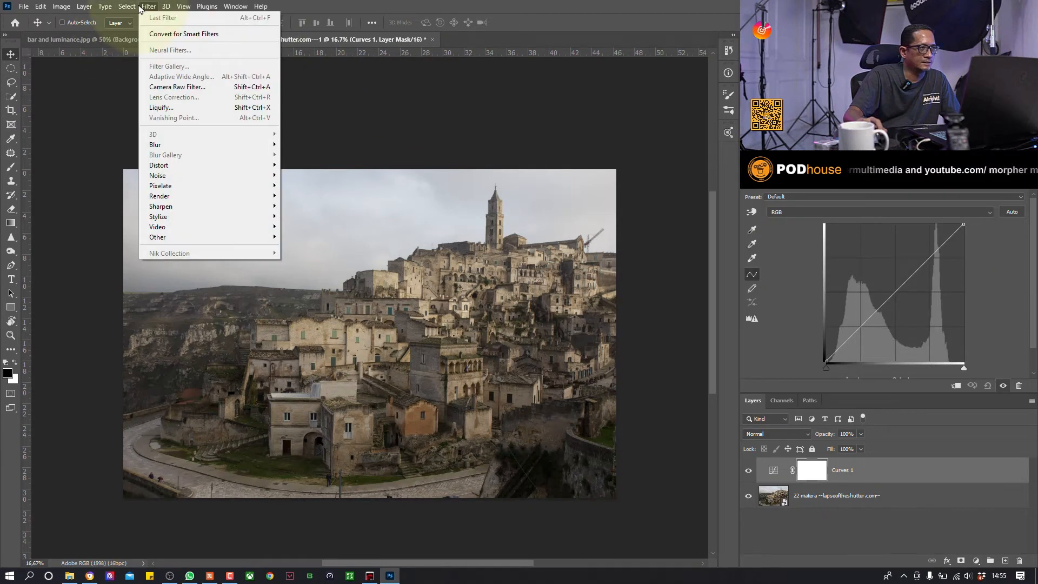
click(147, 112)
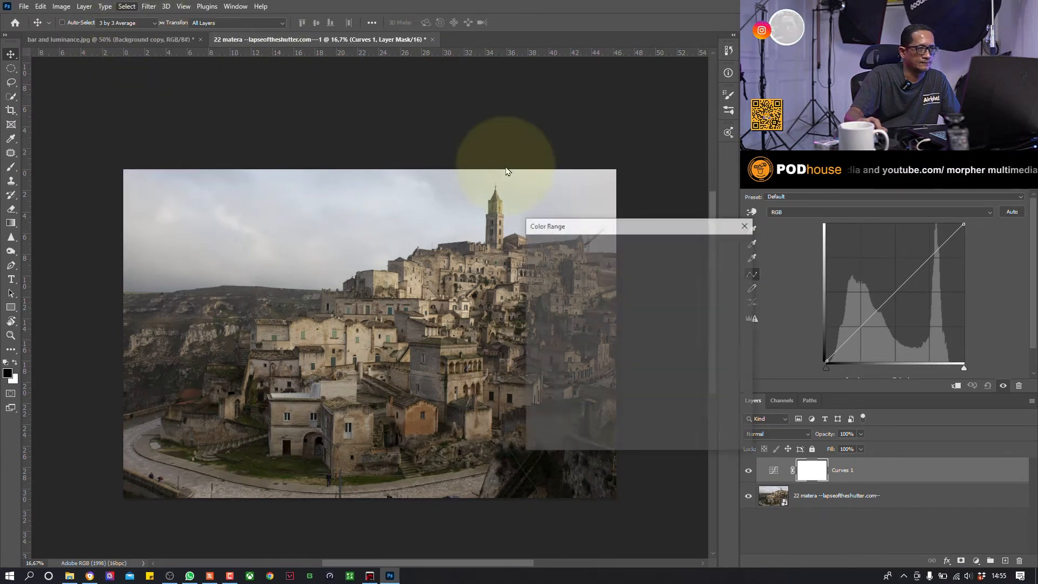
drag(648, 219, 377, 221)
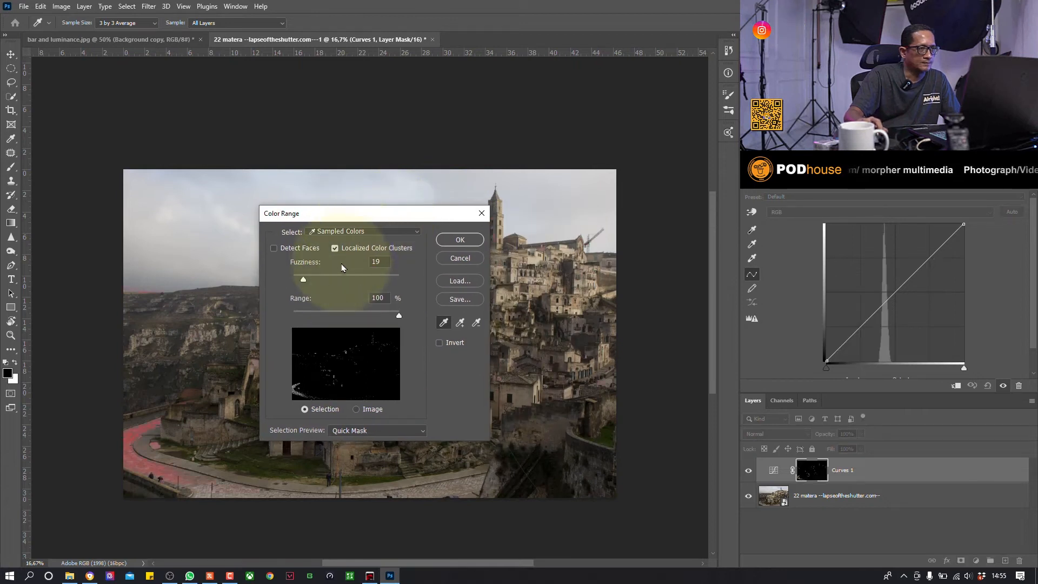
click(359, 232)
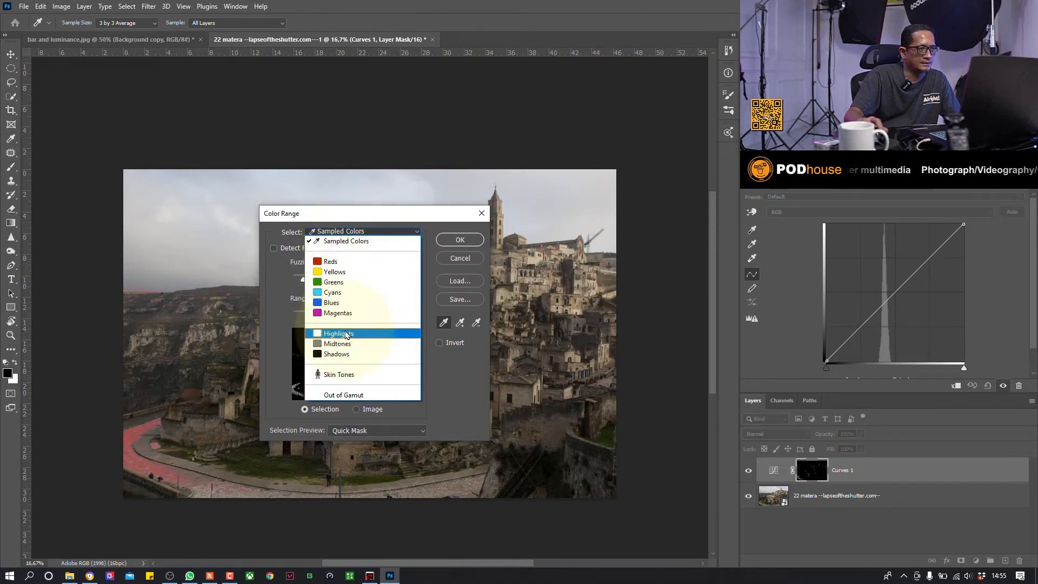
click(346, 334)
drag(390, 213, 741, 213)
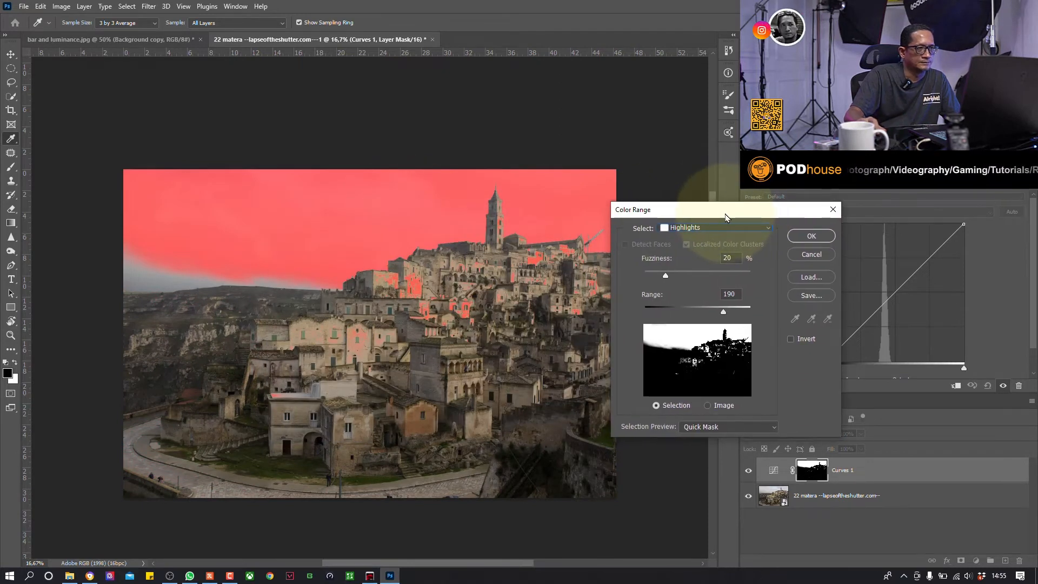
click(815, 255)
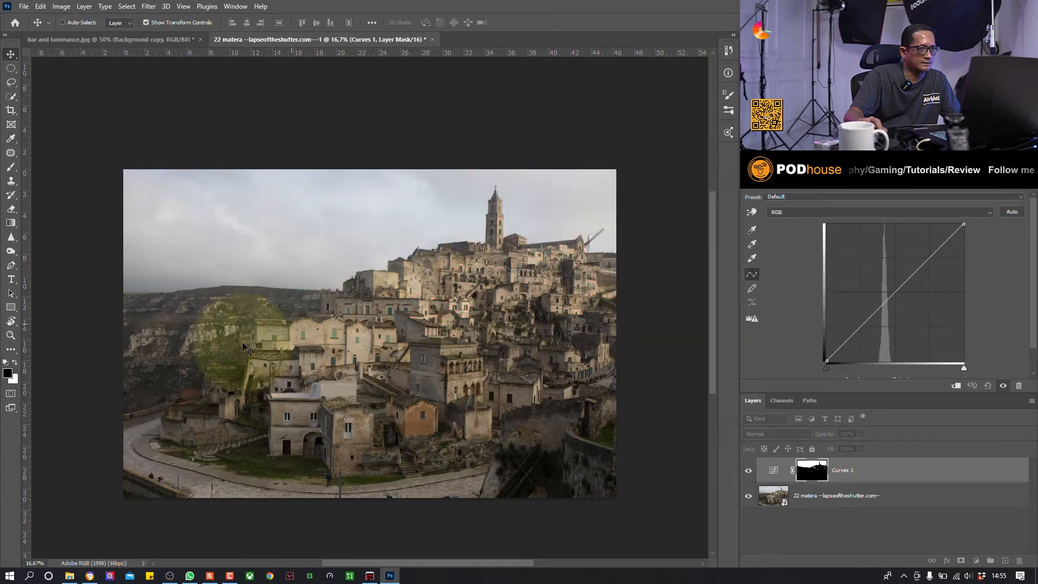
Set the Quick Mask options so that the colour indicates Selected Areas
double_click(11, 394)
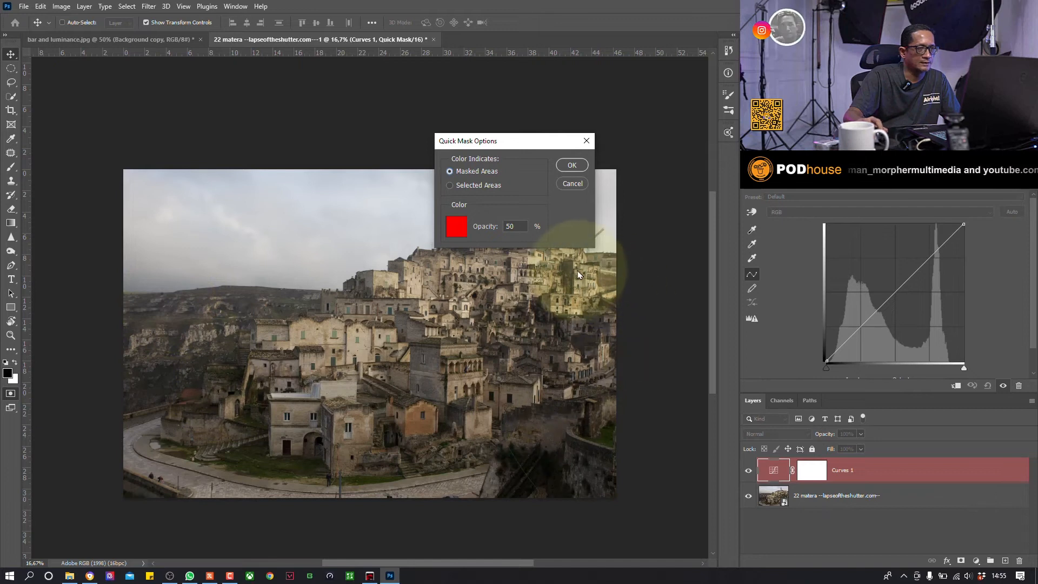
click(452, 186)
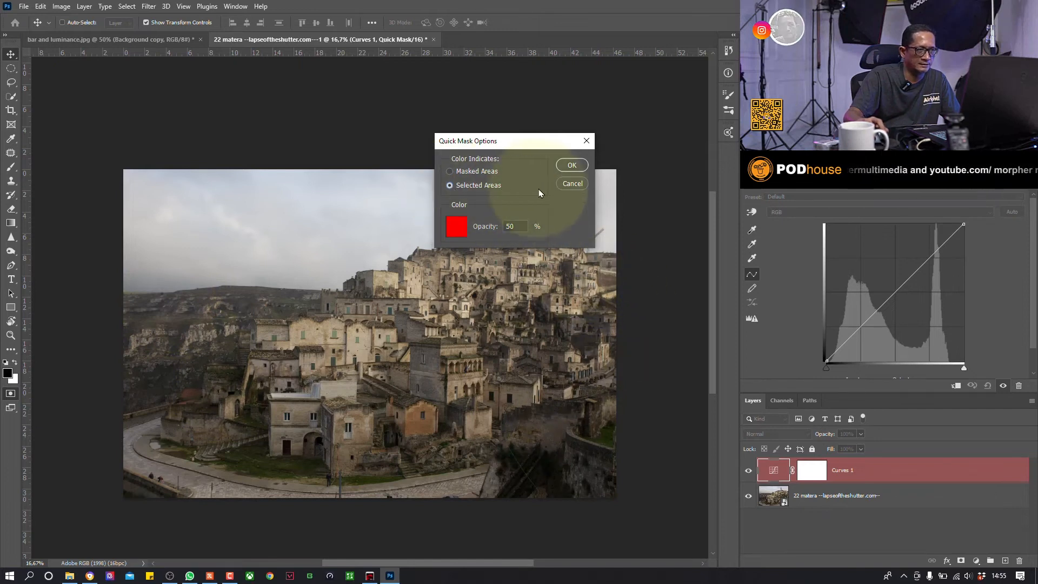
click(572, 166)
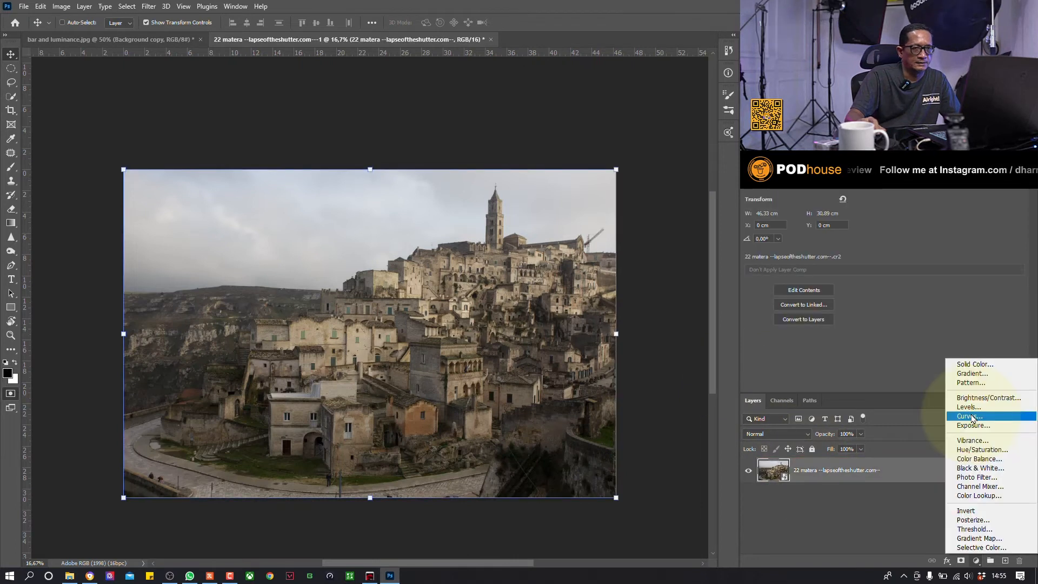
Add a Curves adjustment layer above the matera photo, target its mask and leave Quick Mask mode
click(965, 416)
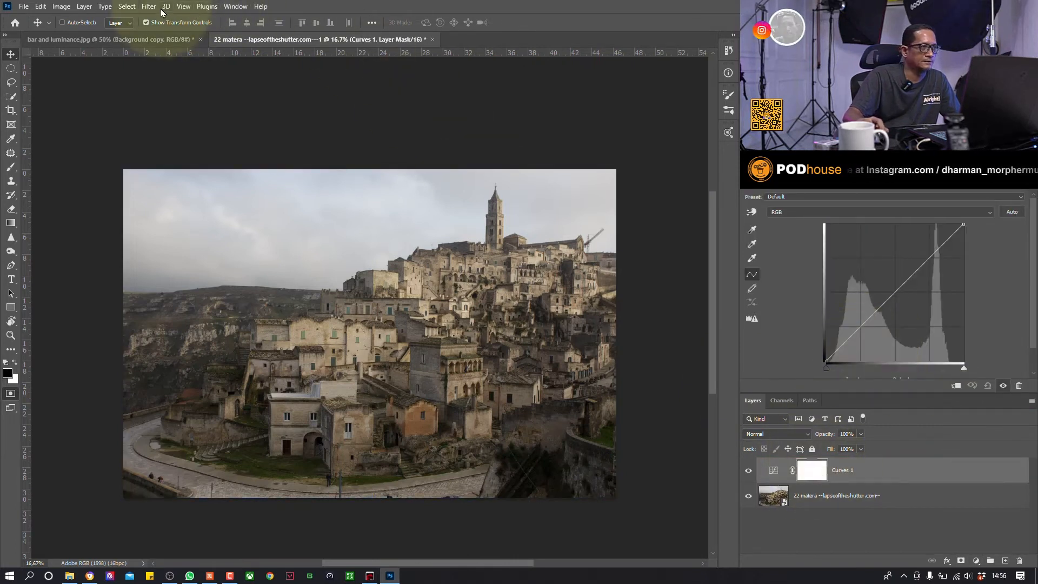
click(127, 7)
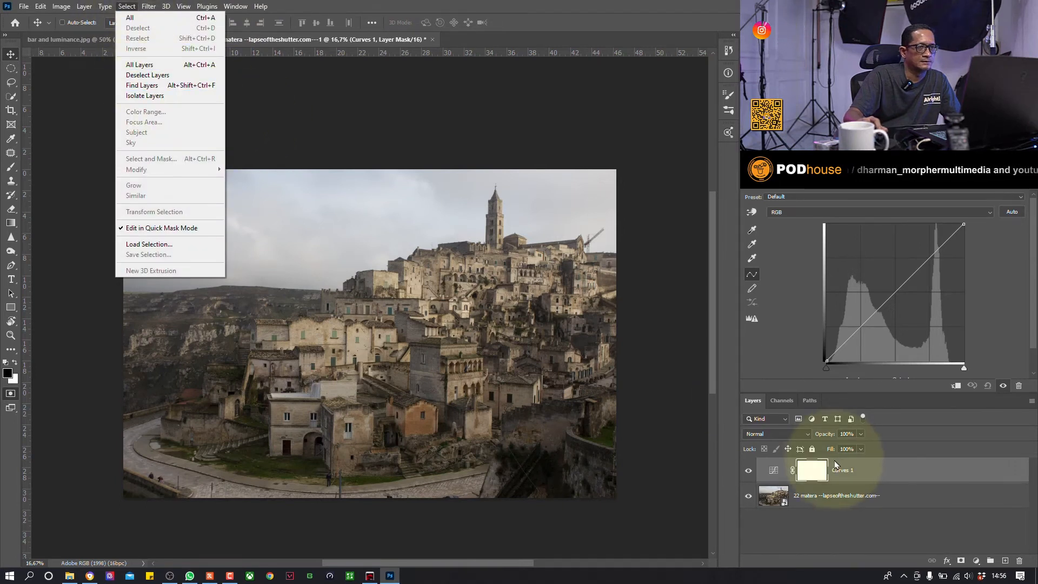
click(817, 471)
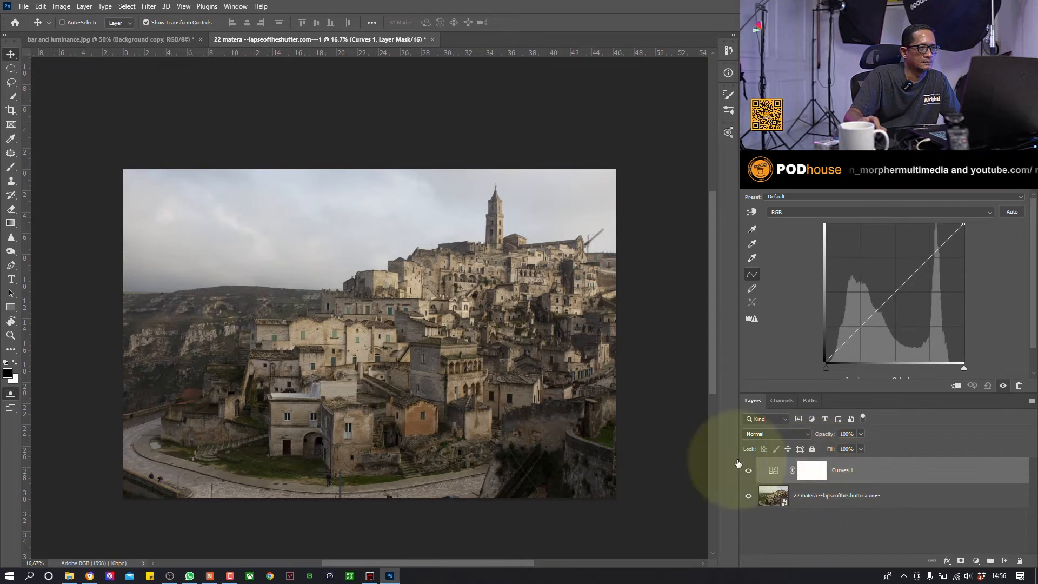
click(10, 396)
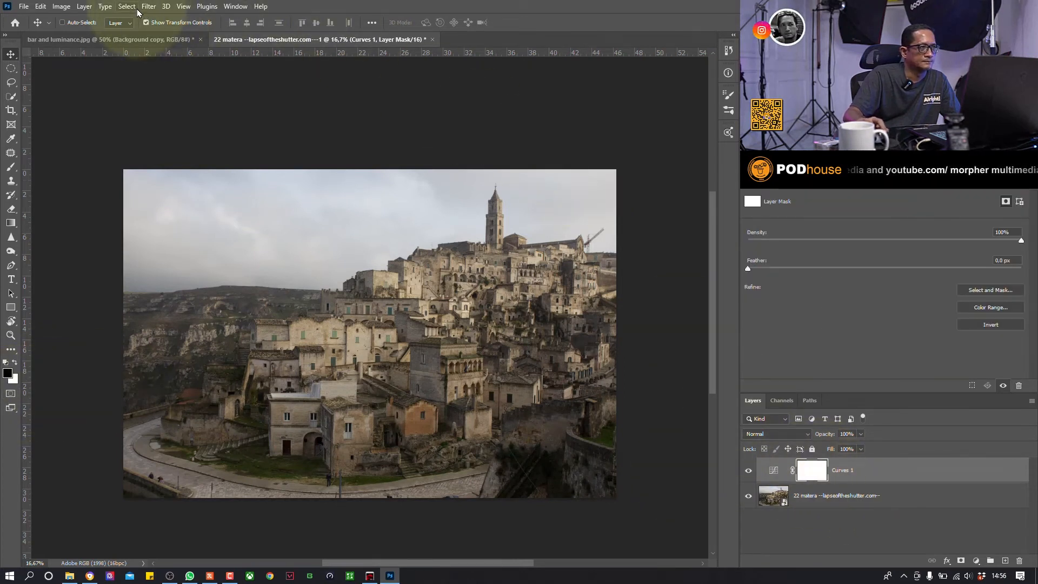
double_click(10, 394)
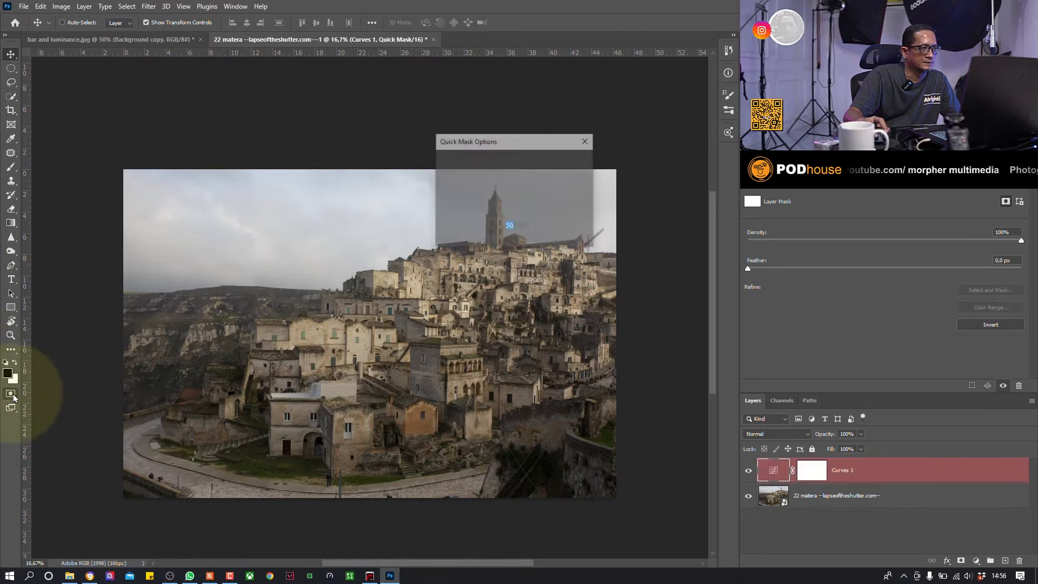
click(571, 187)
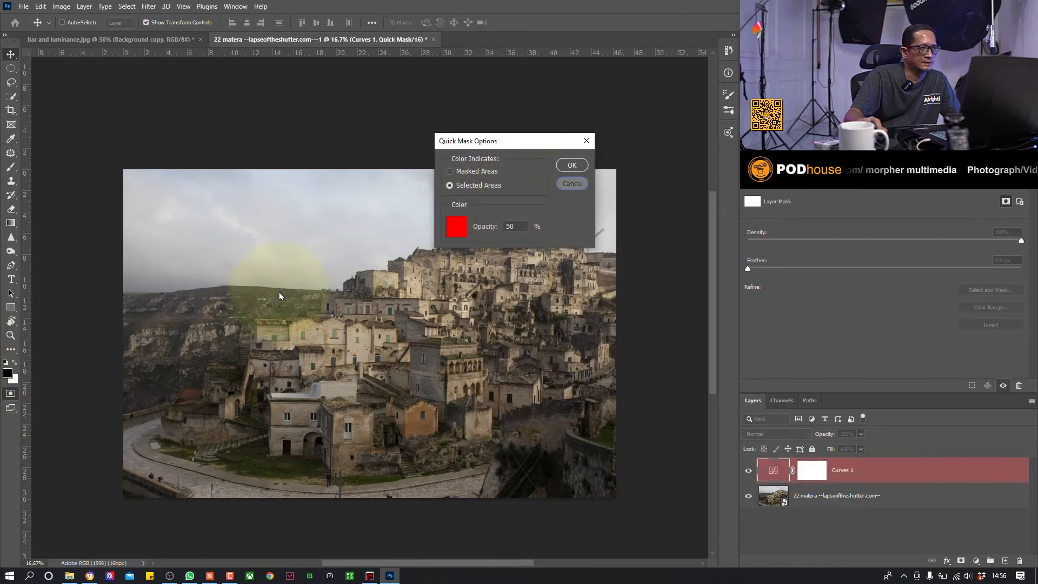
click(10, 394)
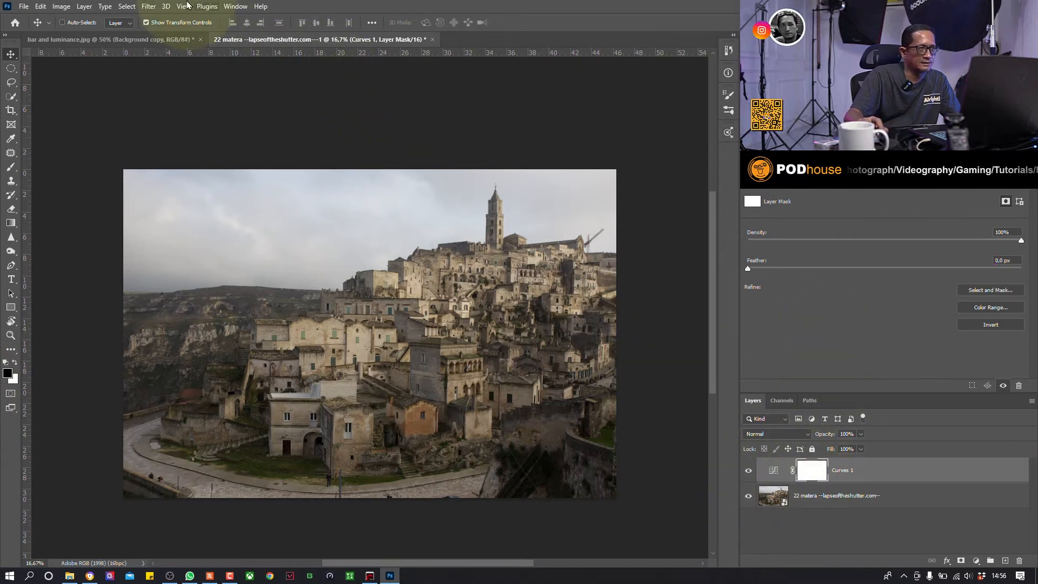
Start a Color Range selection on the Curves 1 layer mask and choose Highlights as the range to select
click(149, 7)
mouse_move(127, 6)
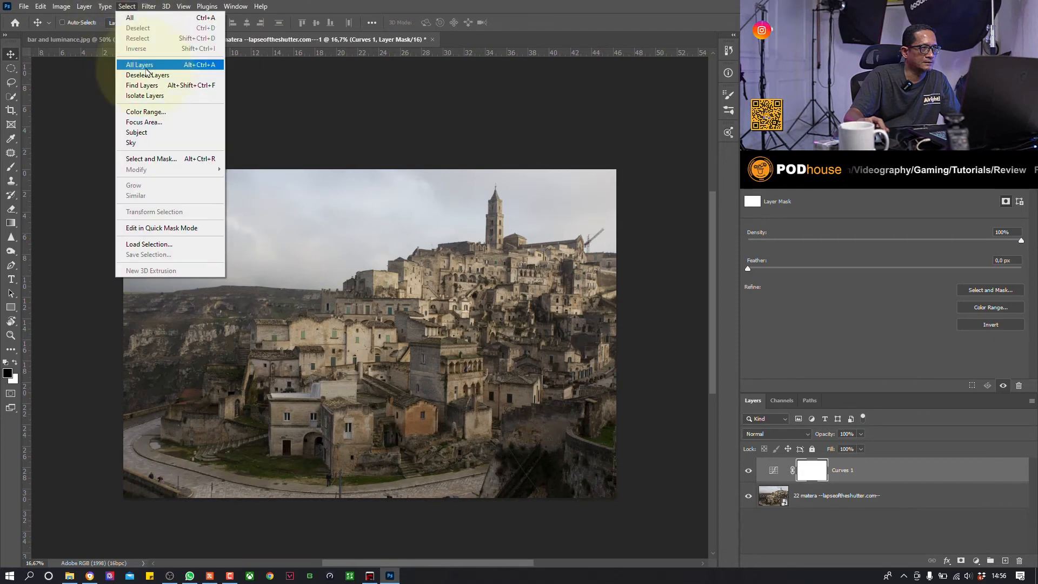
click(149, 113)
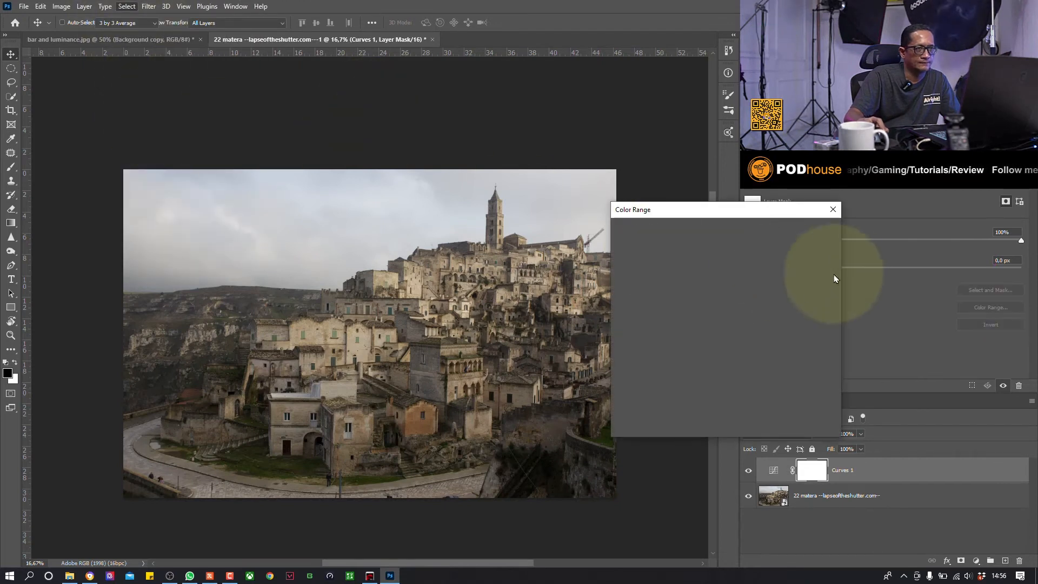
click(708, 227)
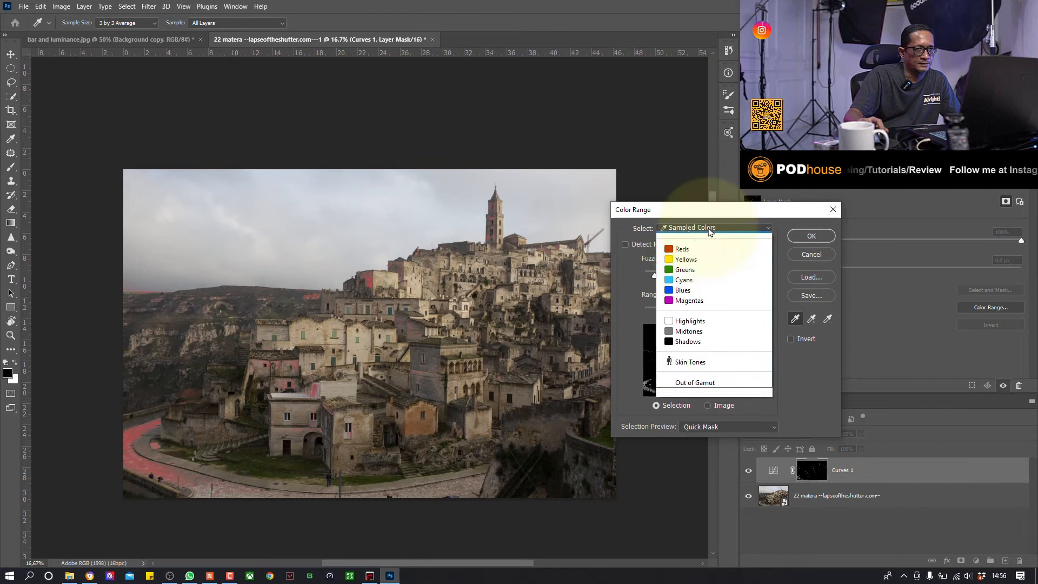
click(690, 330)
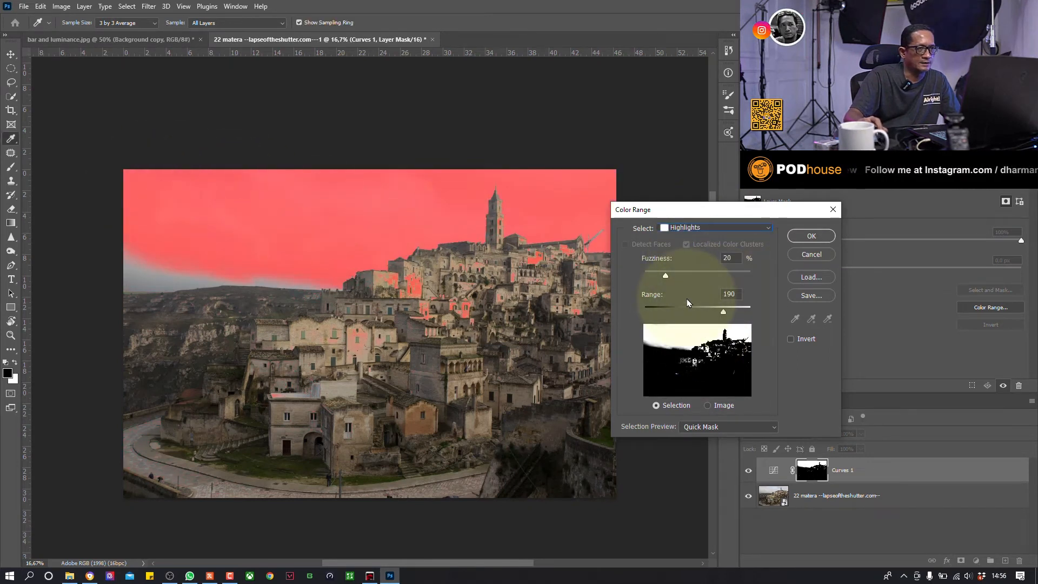
Try different Highlights settings in Color Range, including Range 154, 112 and 200 with Fuzziness 0 %, to compare hard and soft mask edges
drag(706, 314, 676, 312)
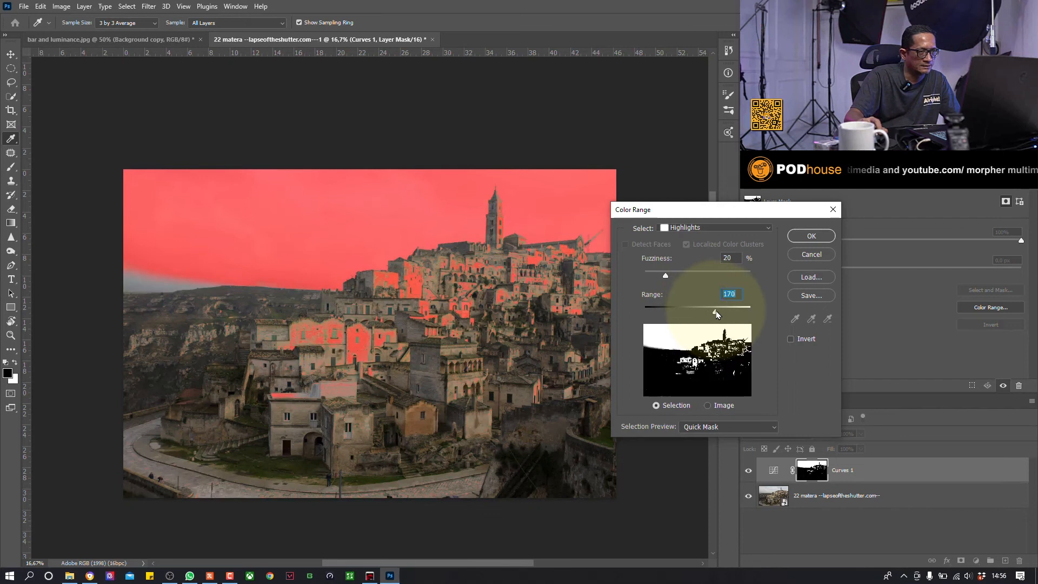
drag(728, 313, 730, 312)
drag(666, 275, 605, 267)
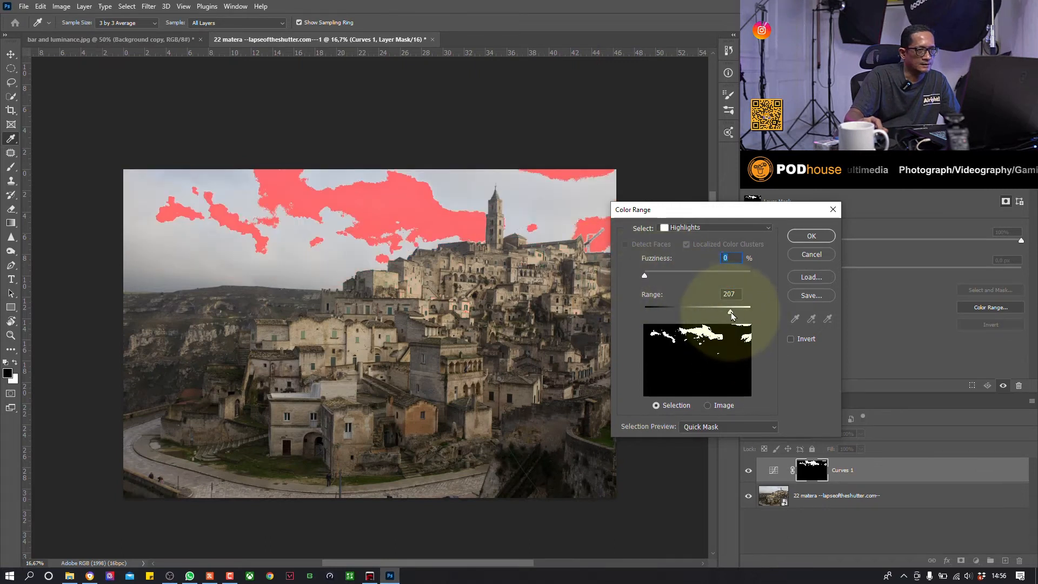
drag(714, 315, 715, 315)
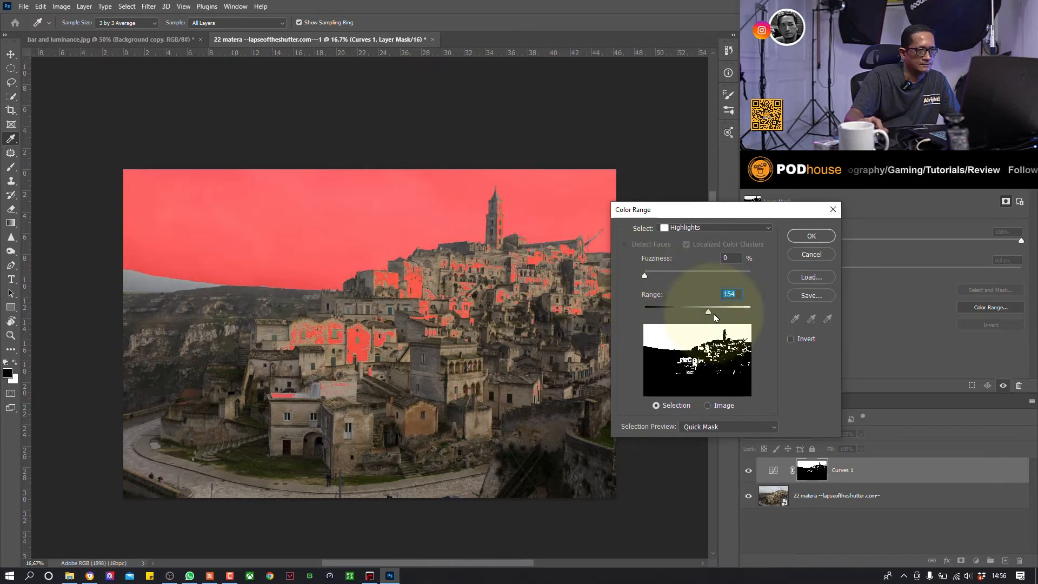
drag(707, 315, 689, 318)
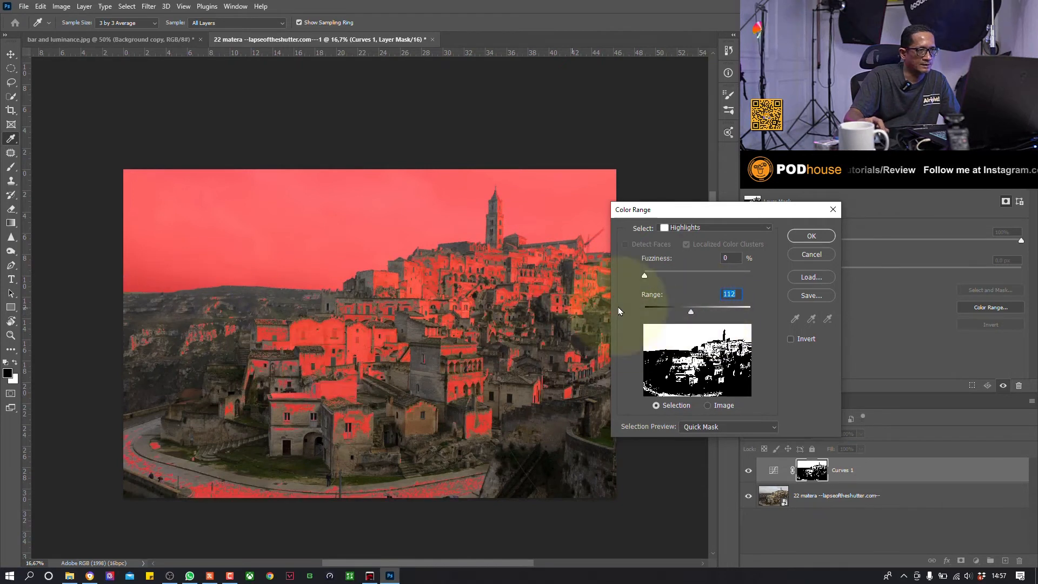
drag(658, 276, 663, 276)
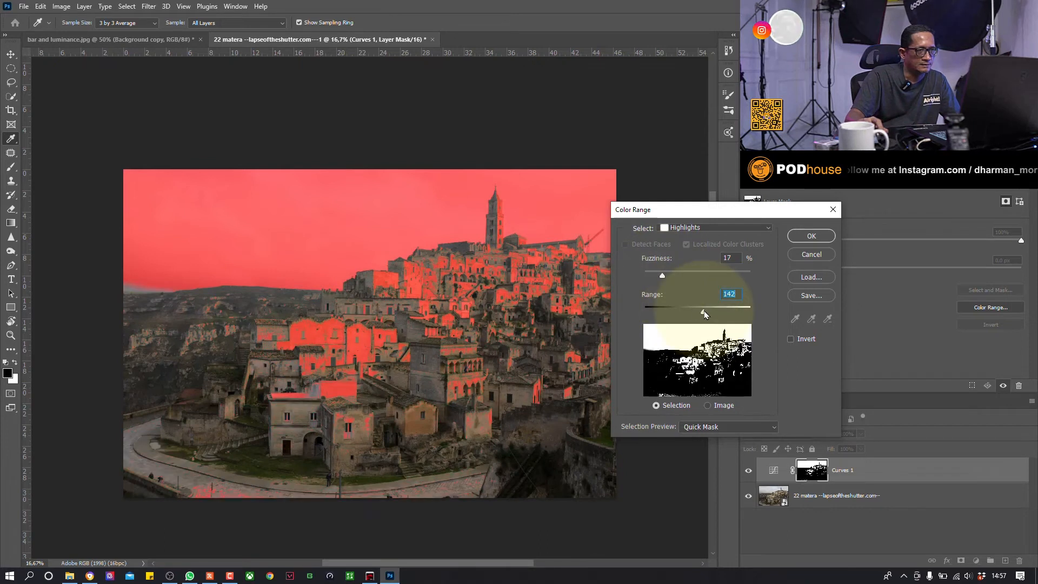
drag(715, 312, 718, 313)
drag(662, 275, 643, 276)
drag(718, 312, 730, 316)
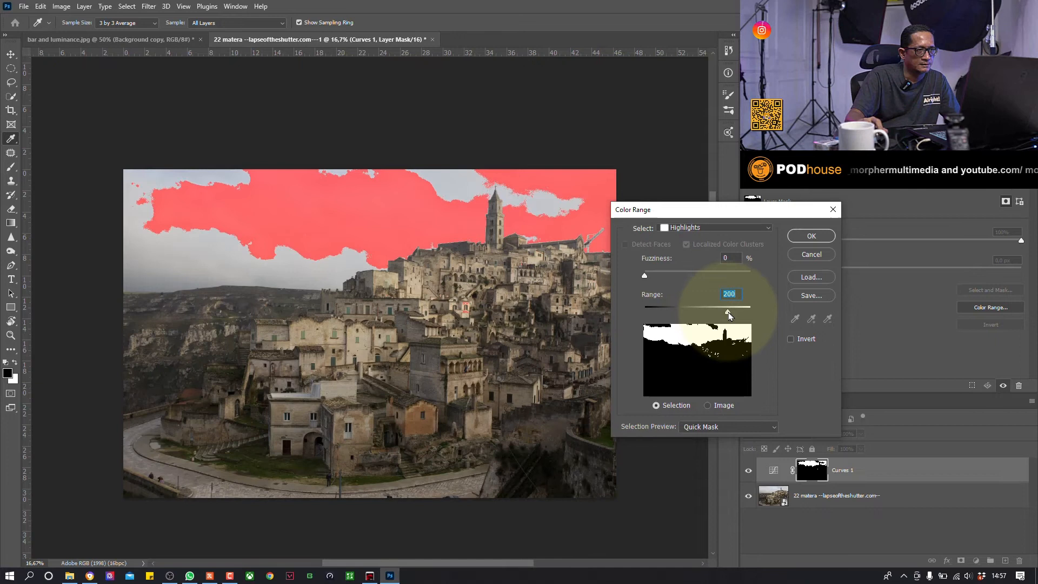
Set the Highlights selection to Fuzziness 20 % and Range 216, and apply it to the Curves 1 mask
drag(644, 276, 673, 281)
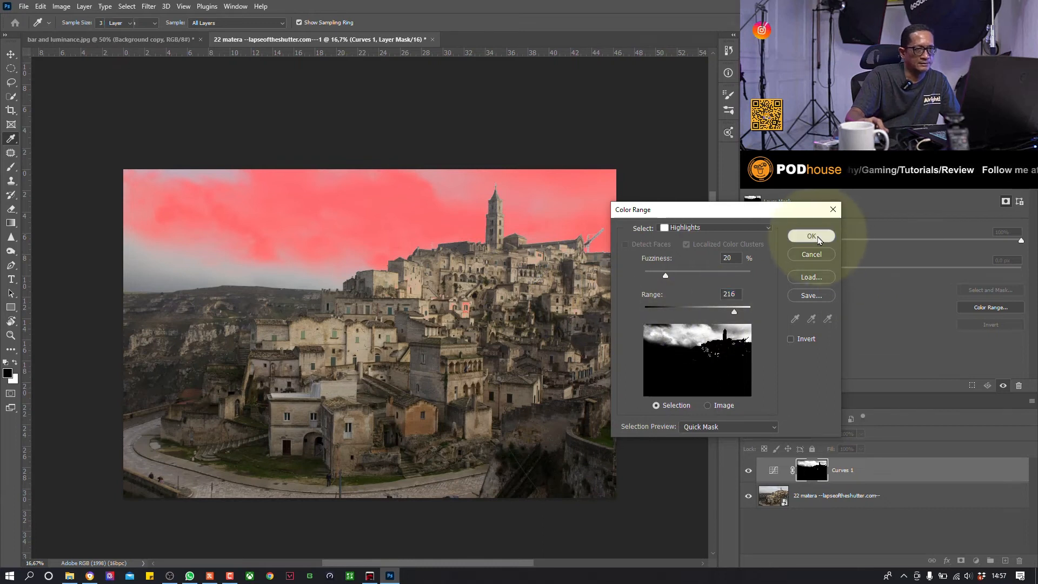
click(811, 236)
key(v)
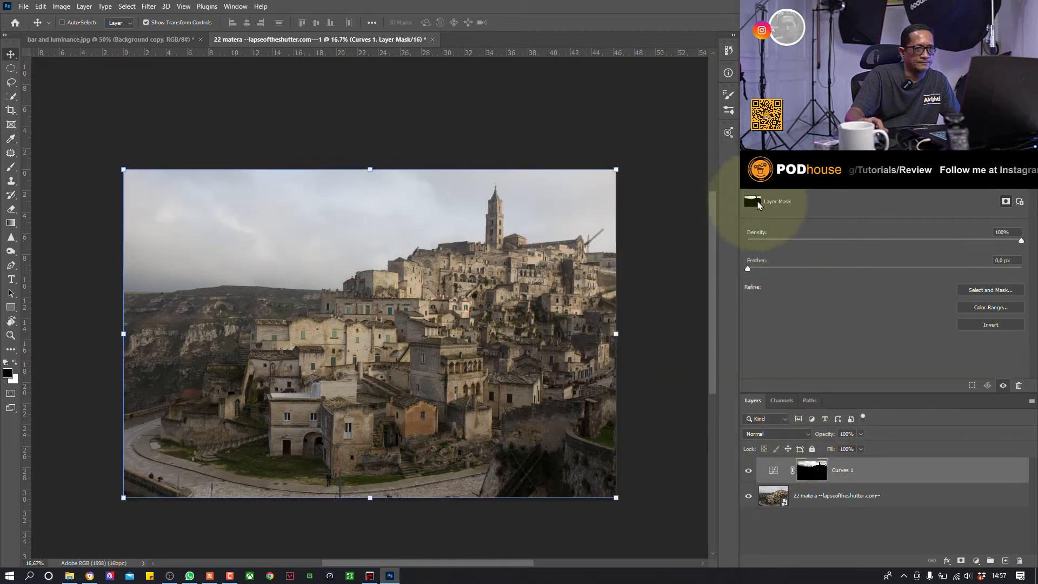
Pull the Curves 1 curve down with two points in the midtones and highlights to darken the masked bright sky
click(756, 203)
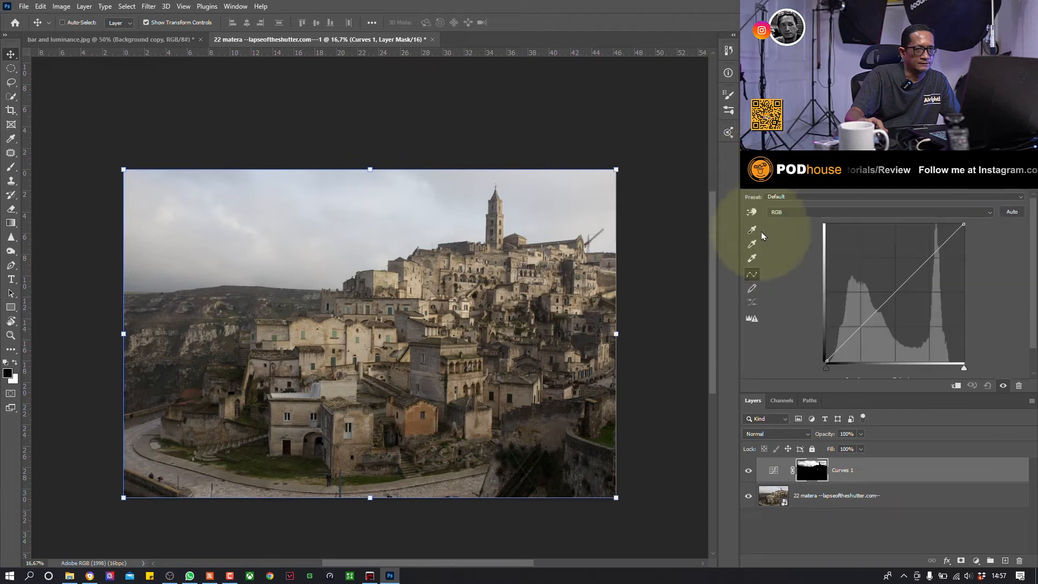
click(775, 470)
drag(897, 291, 924, 302)
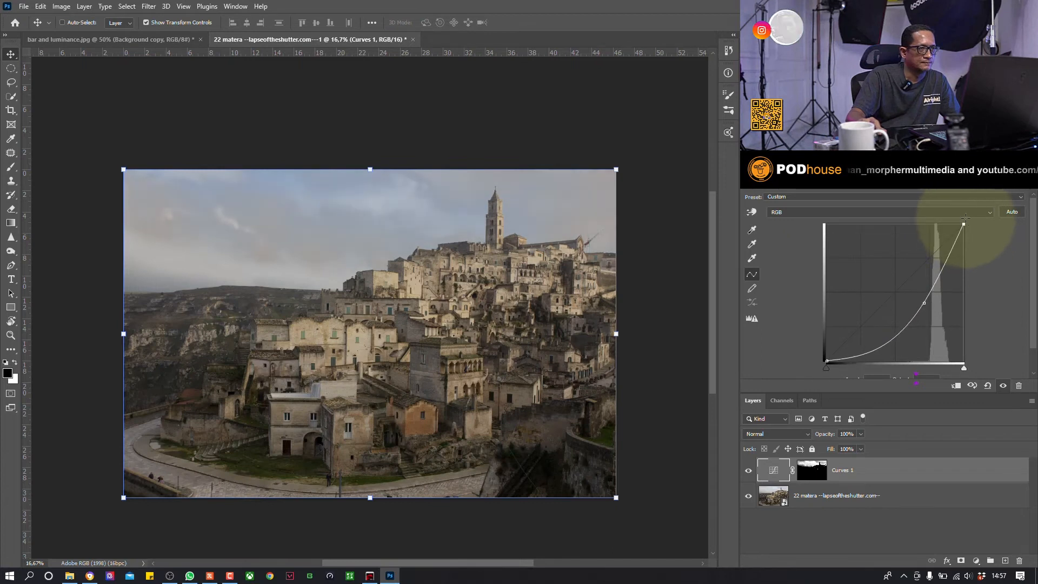
drag(942, 261, 943, 261)
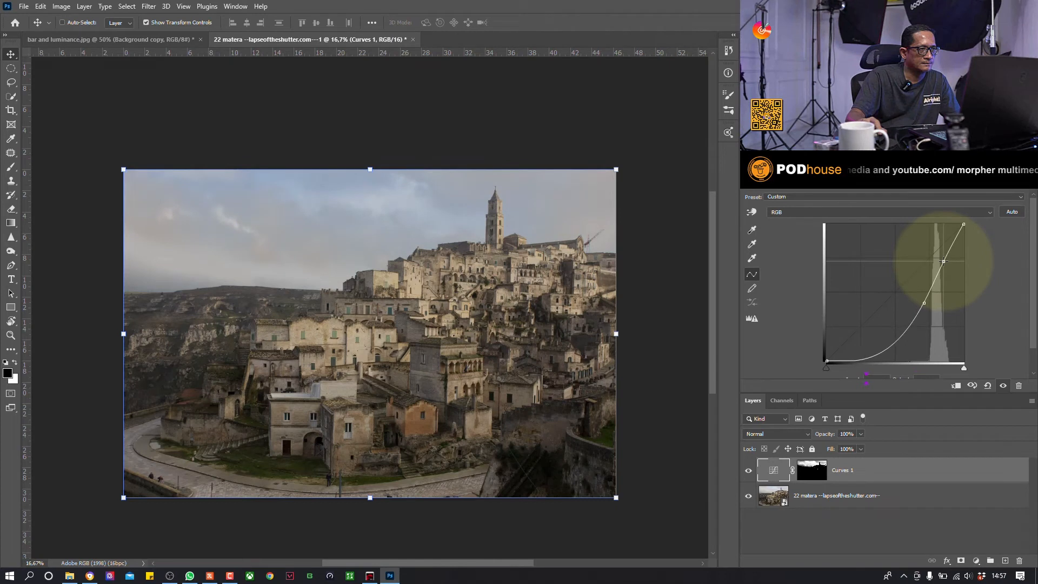
Lower the midtone point of the Curves 1 curve slightly and add a new Curves adjustment layer above it
mouse_move(924, 303)
mouse_down()
mouse_move(912, 312)
mouse_move(919, 318)
mouse_up()
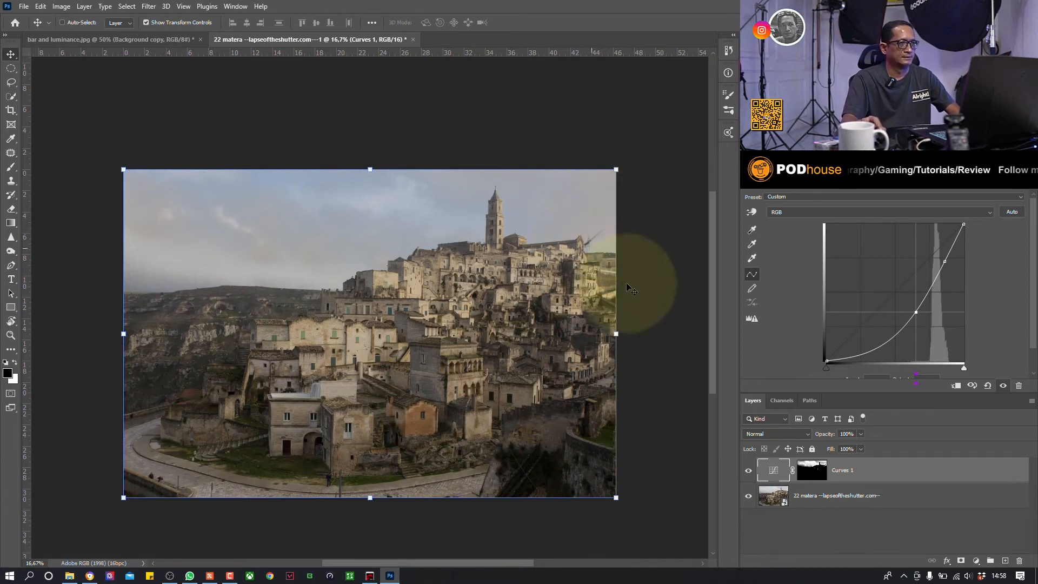
click(976, 560)
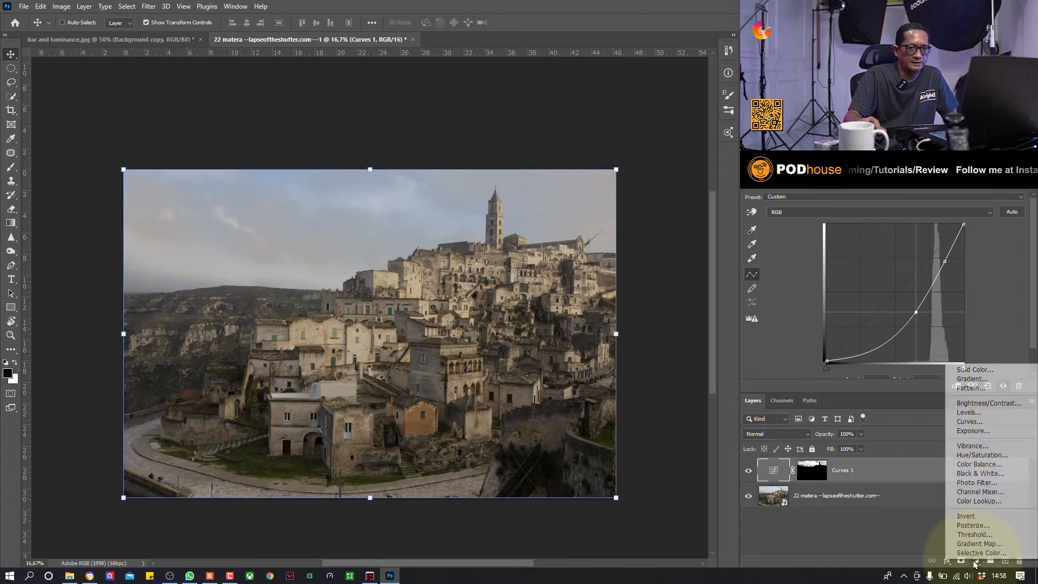
click(969, 421)
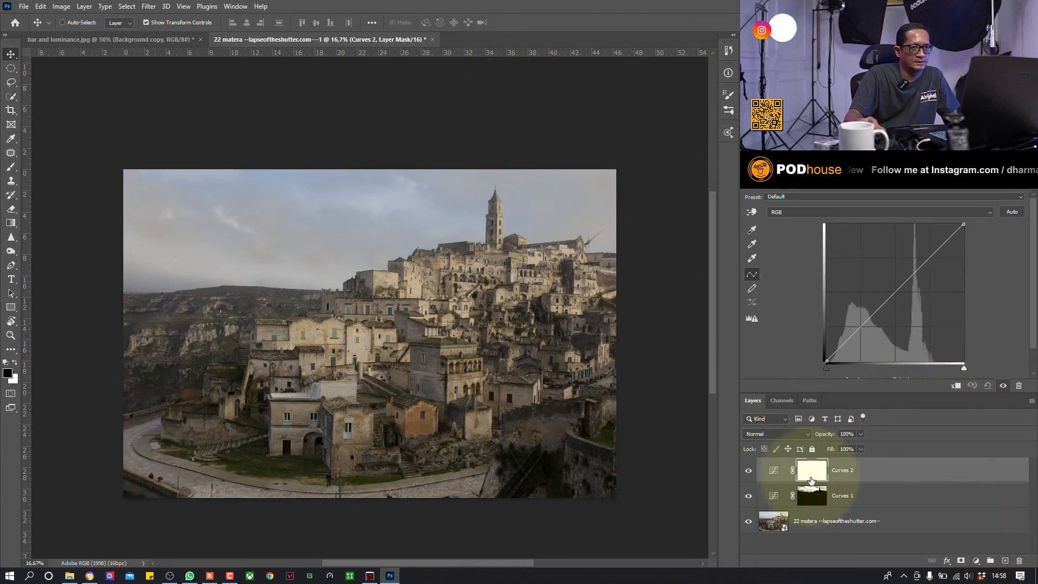
Mask the Curves 2 layer with a Color Range selection of Midtones, using Fuzziness 0 % and Range 115 to 129
click(127, 6)
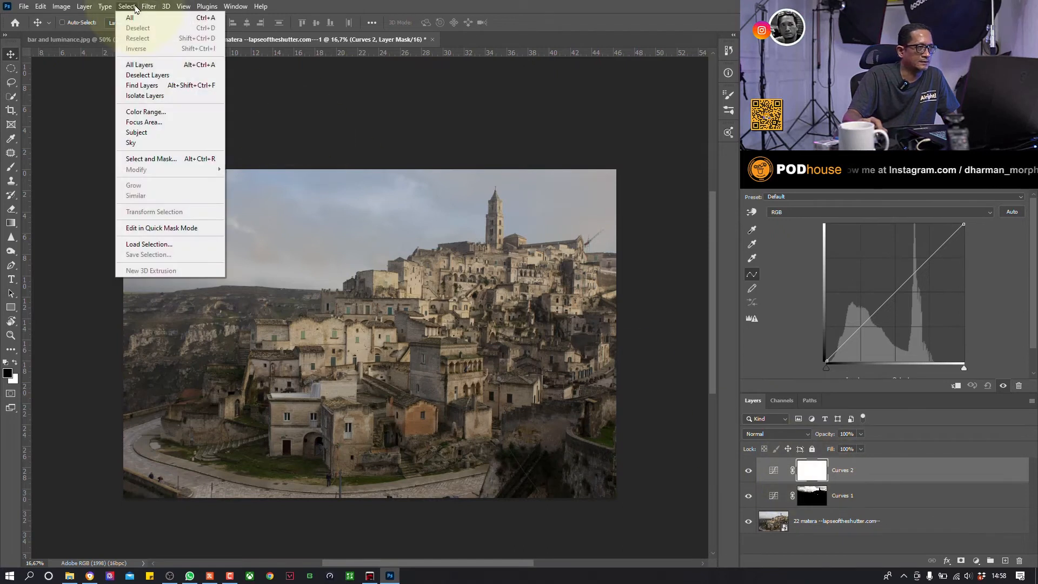
click(154, 111)
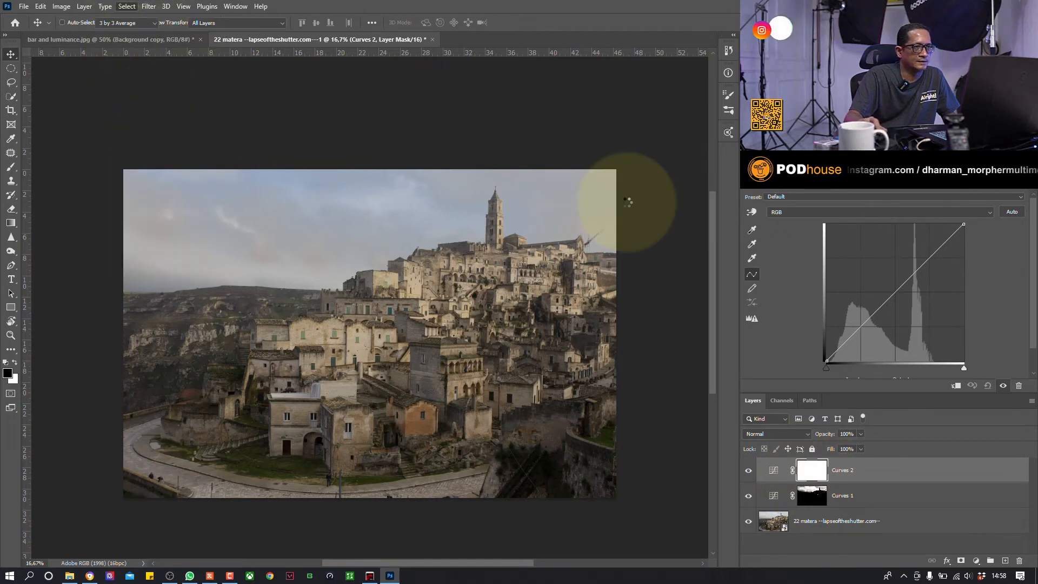
click(709, 228)
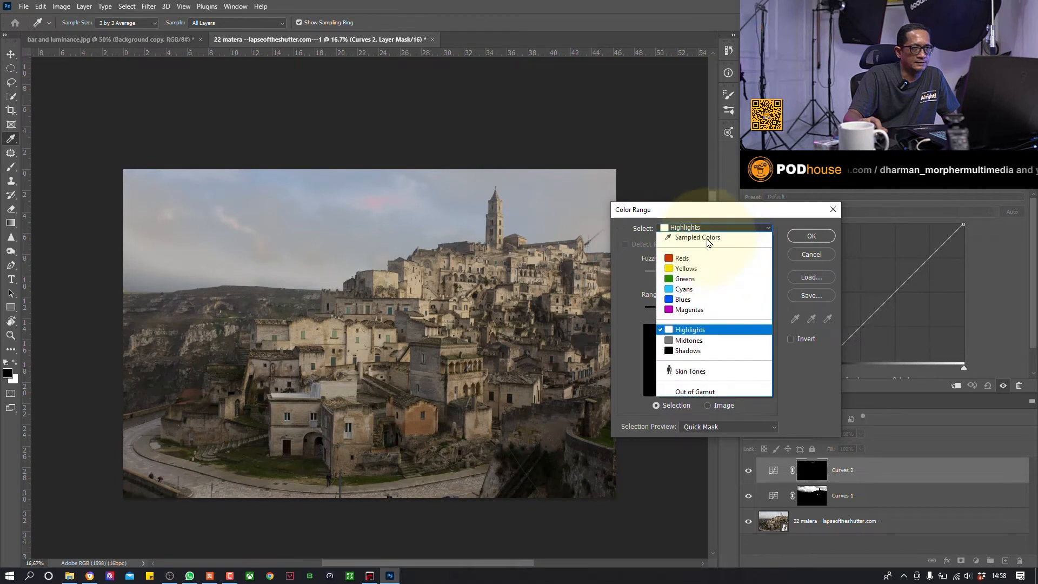
click(697, 345)
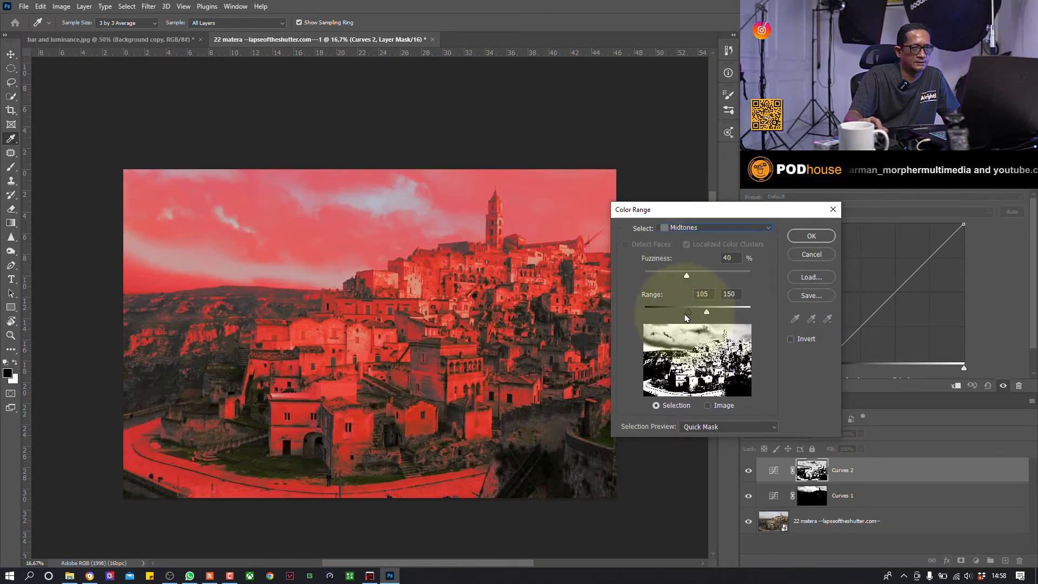
mouse_move(680, 317)
mouse_down()
mouse_move(712, 316)
mouse_move(664, 314)
mouse_move(694, 313)
mouse_up()
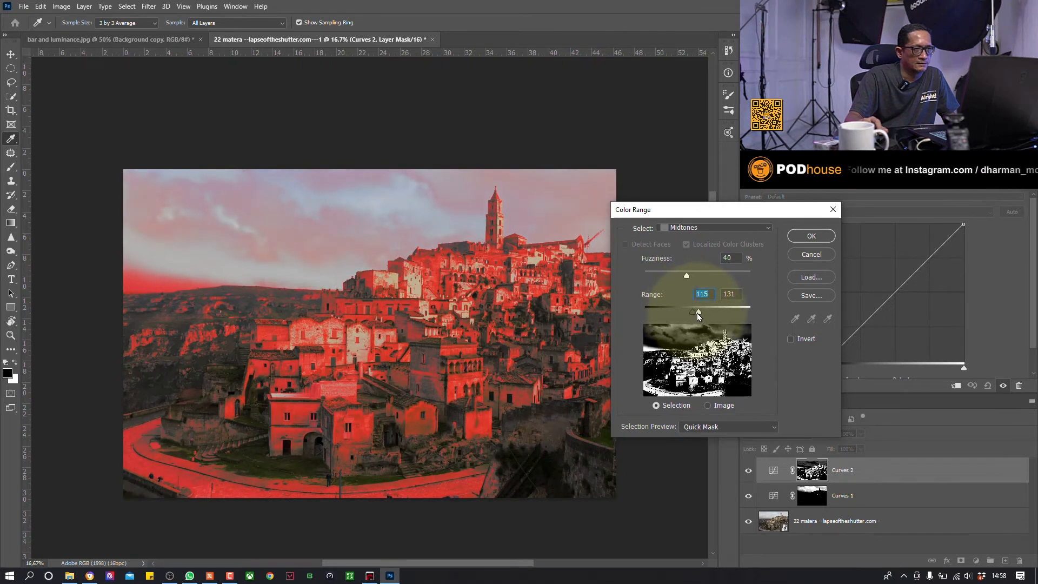
drag(687, 275, 645, 273)
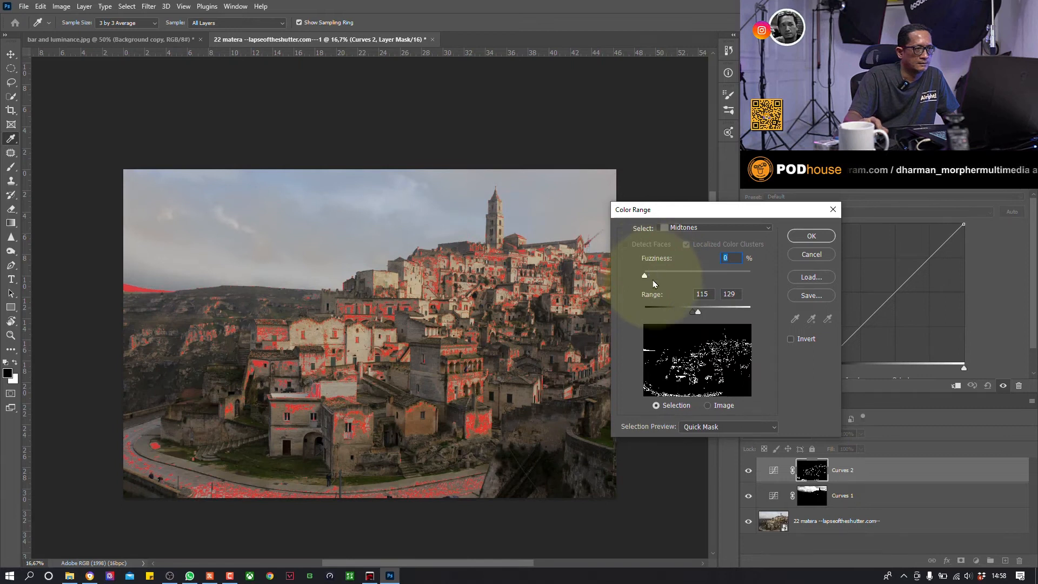
click(813, 236)
key(v)
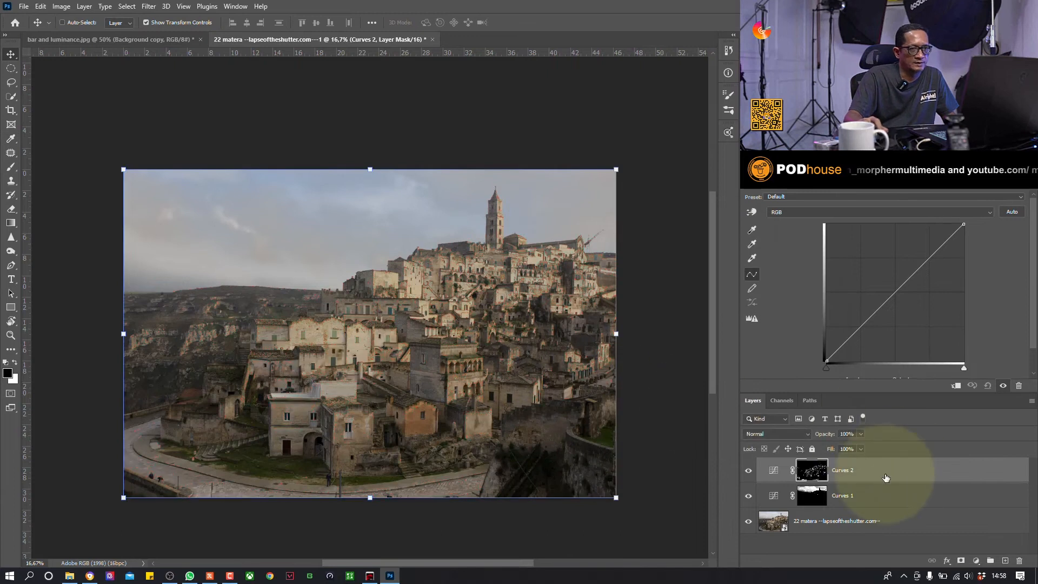
Try brightening the Curves 2 midtones, settle on a slight darkening, and toggle the layer's visibility to compare
mouse_move(895, 292)
mouse_down()
mouse_move(870, 278)
mouse_move(886, 288)
mouse_up()
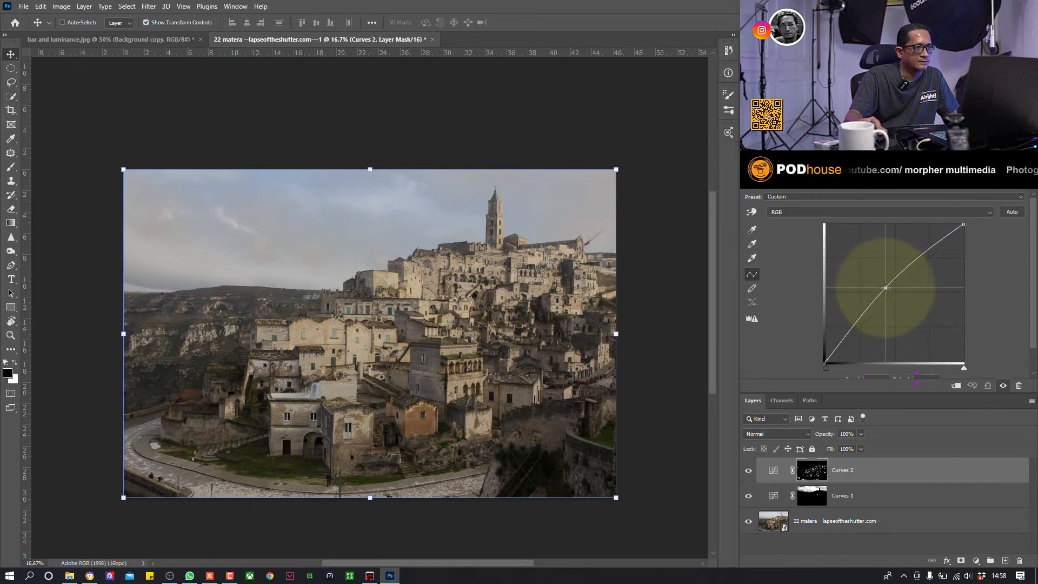
mouse_move(886, 289)
mouse_down()
mouse_move(911, 303)
mouse_move(903, 297)
mouse_up()
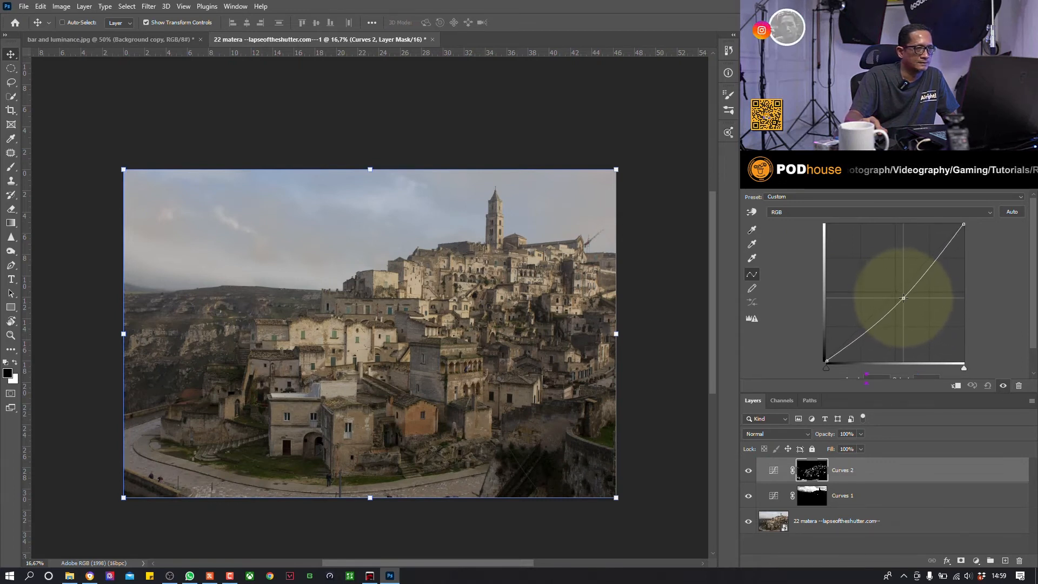
click(748, 471)
click(748, 471)
click(749, 471)
click(749, 471)
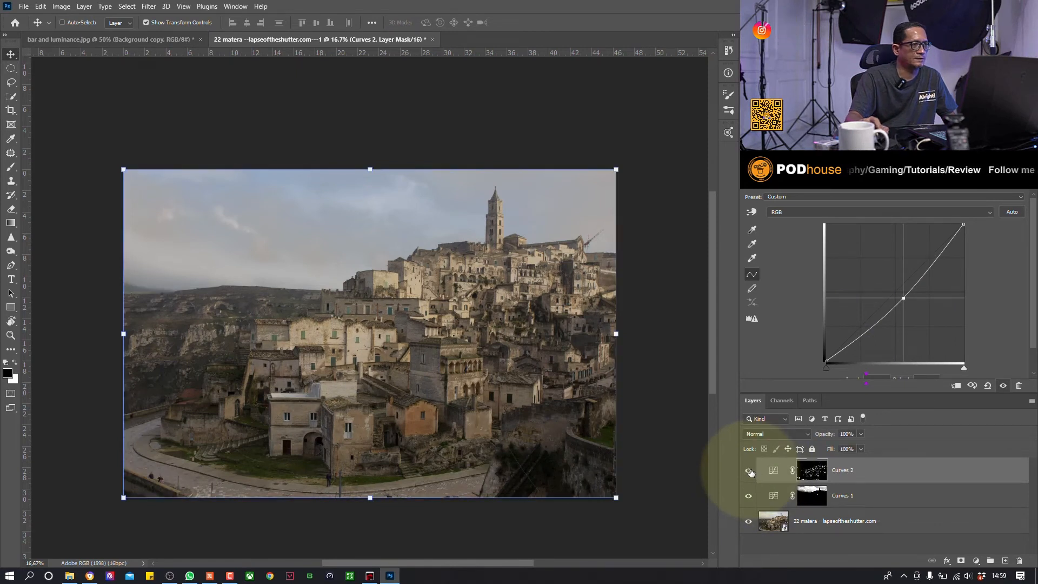
Add a third Curves adjustment layer and mask it with a Color Range selection of Shadows, Fuzziness 18 % and Range 16
click(976, 561)
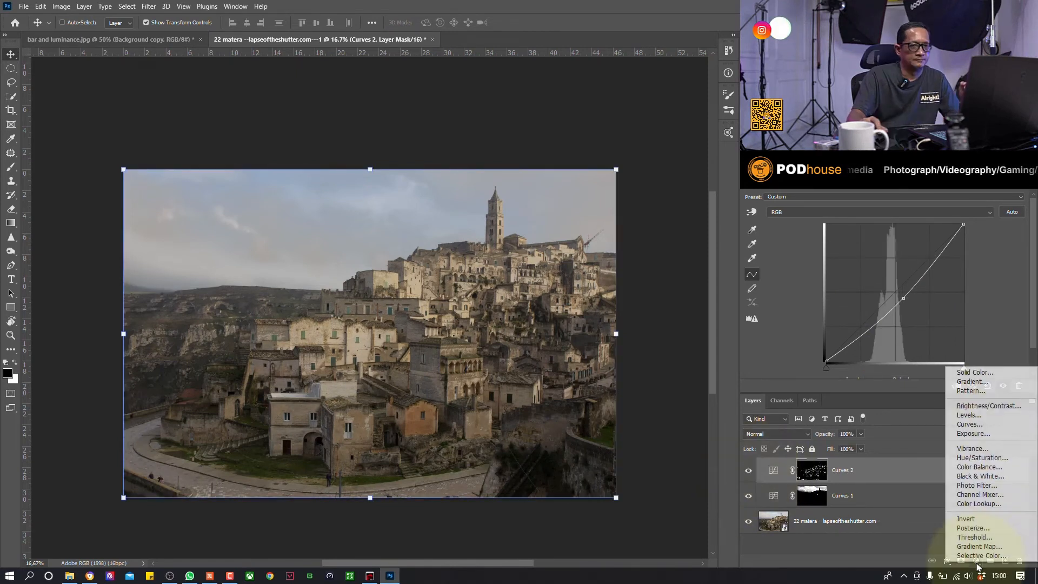
click(978, 425)
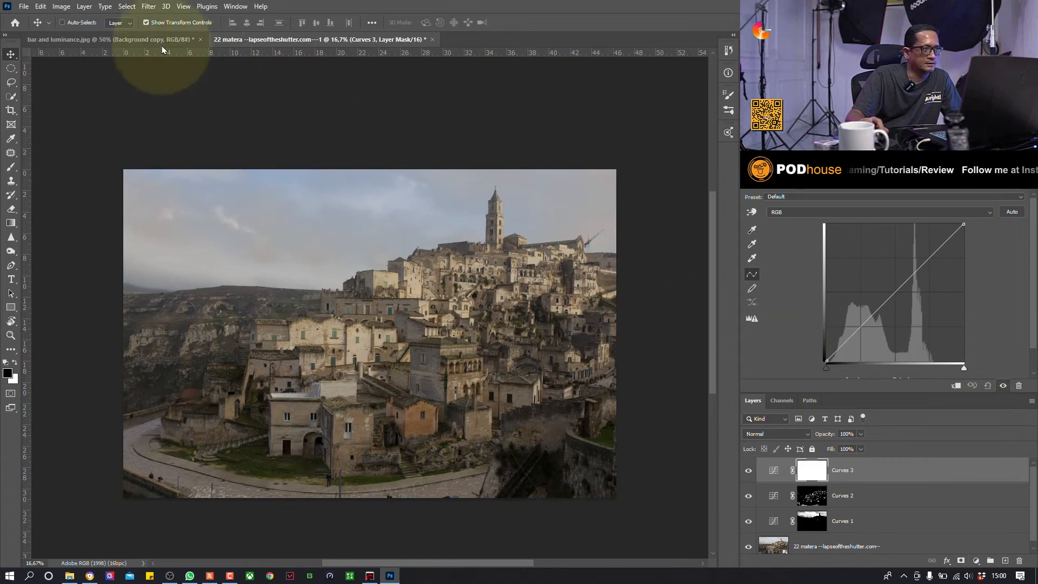
click(127, 6)
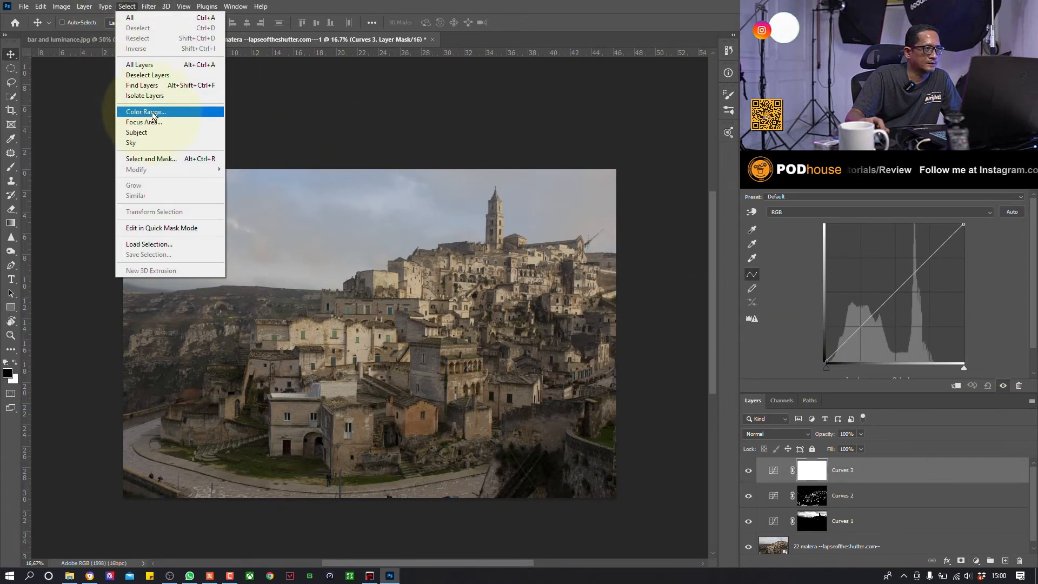
click(146, 112)
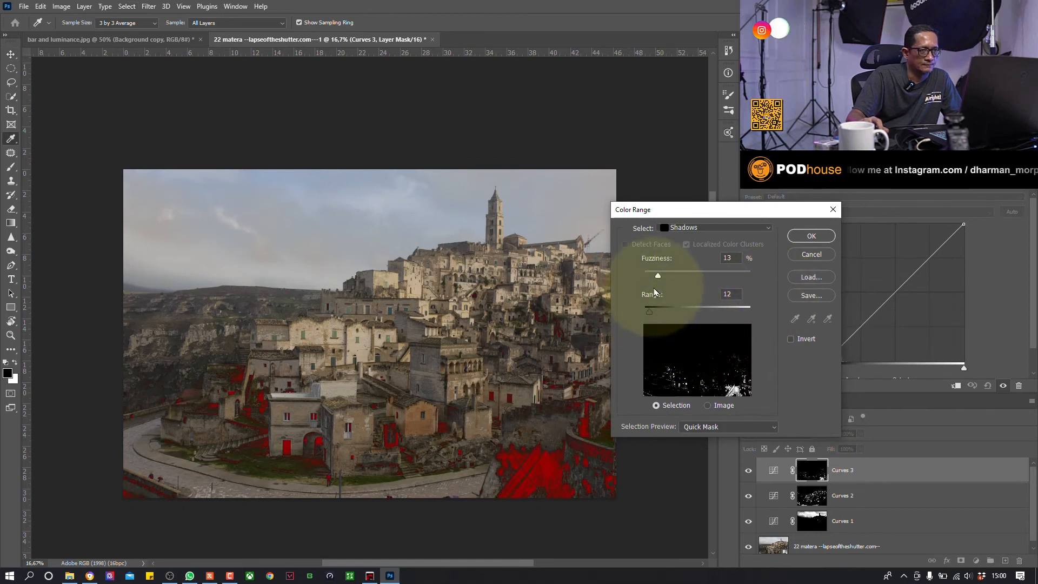
click(651, 311)
drag(658, 275, 666, 276)
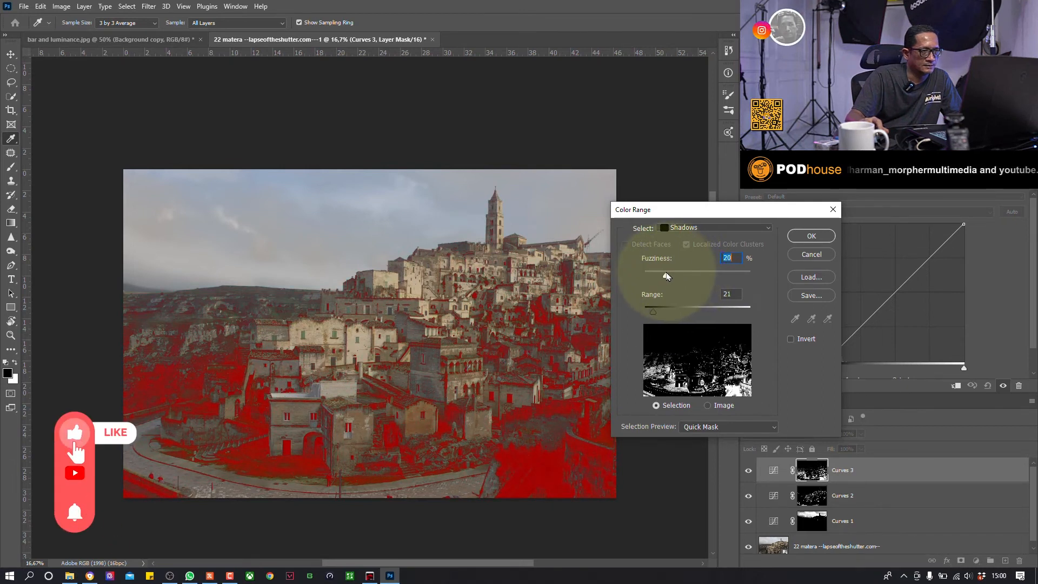
drag(653, 312, 652, 313)
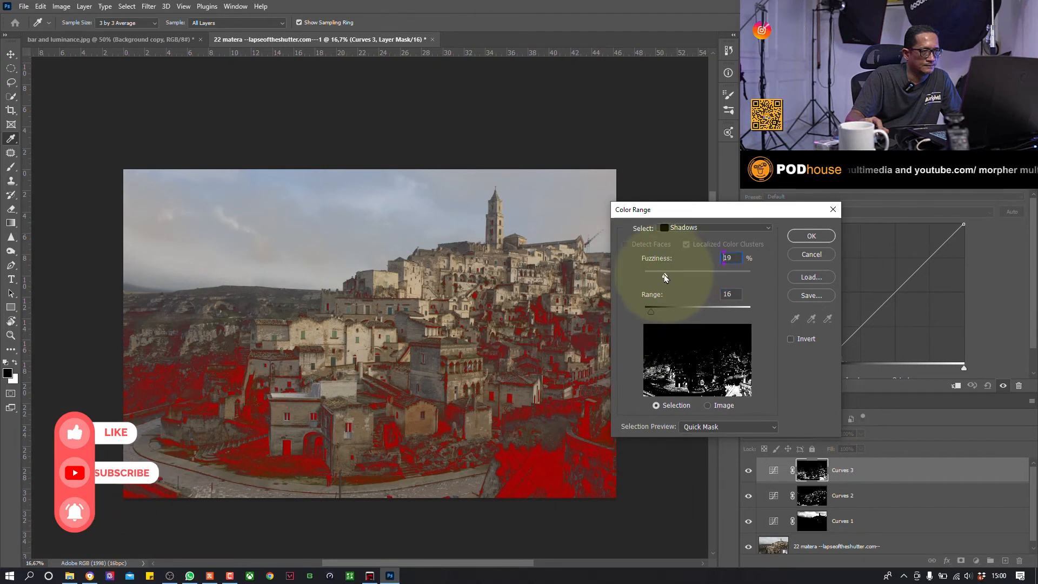
drag(668, 277, 665, 277)
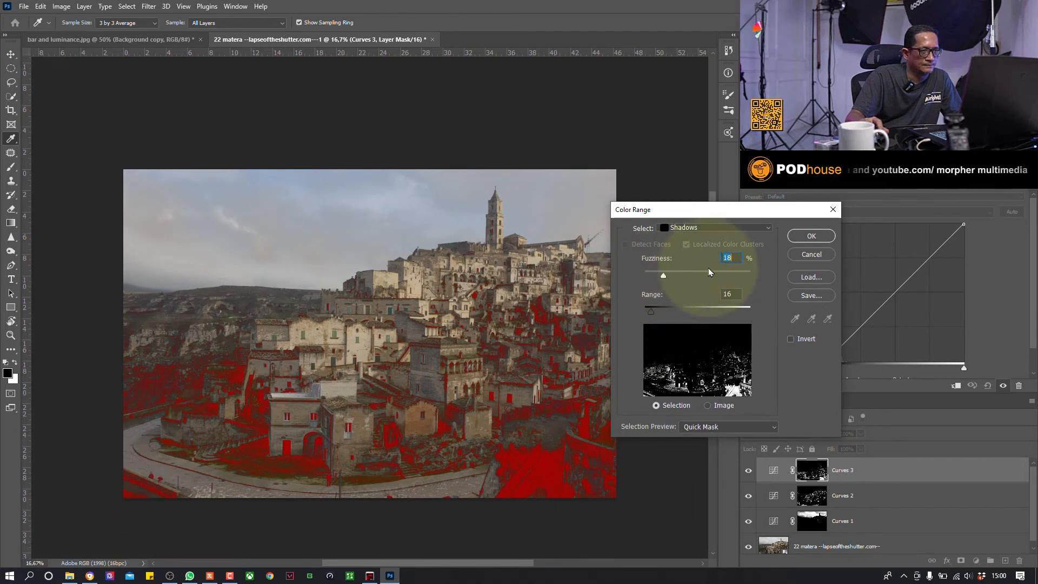
click(812, 236)
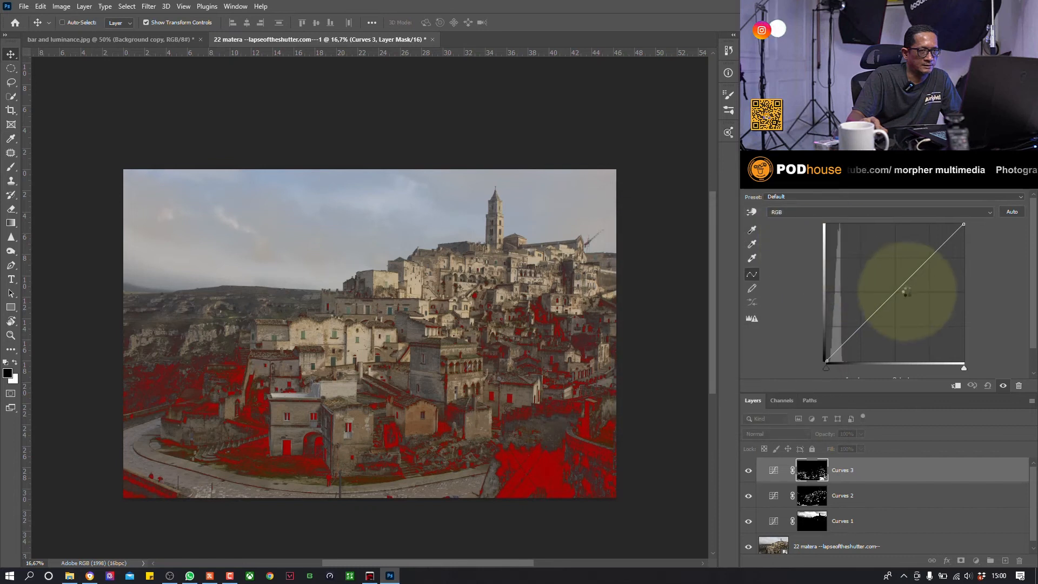
Pull the midpoint of the Curves 3 curve slightly down and add a fourth Curves adjustment layer
drag(902, 286, 902, 294)
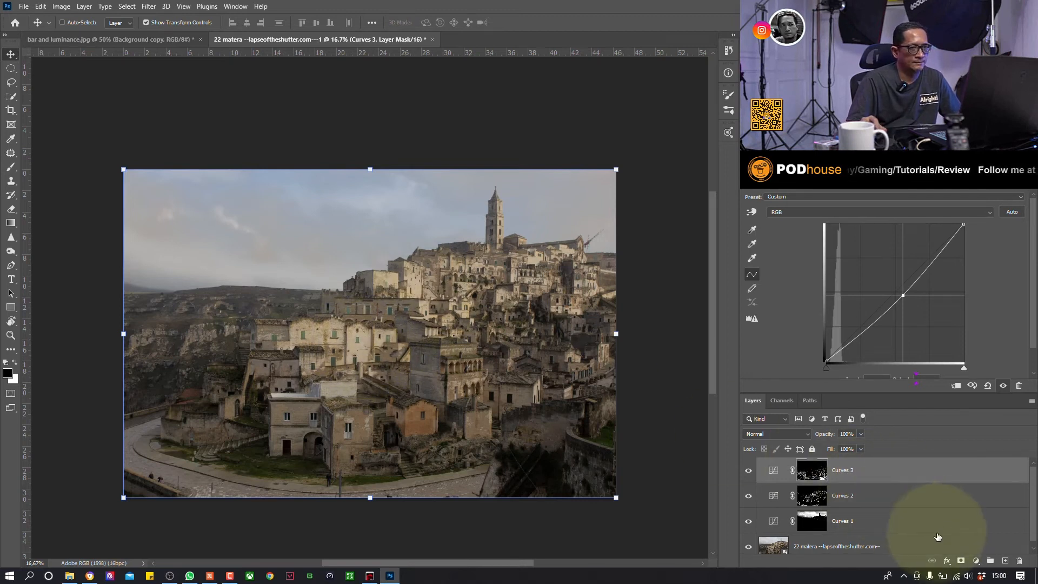
click(975, 561)
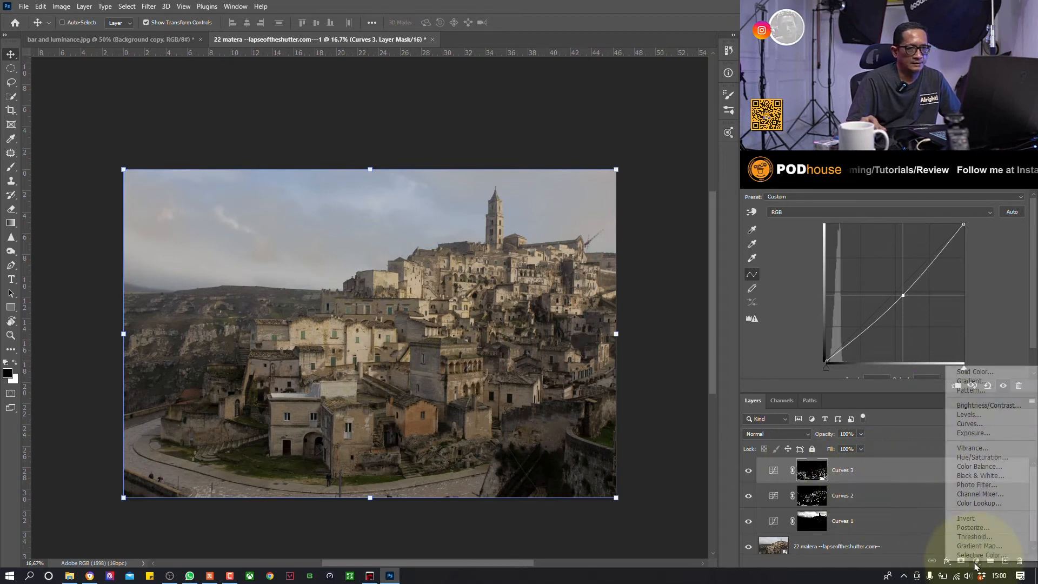
click(965, 425)
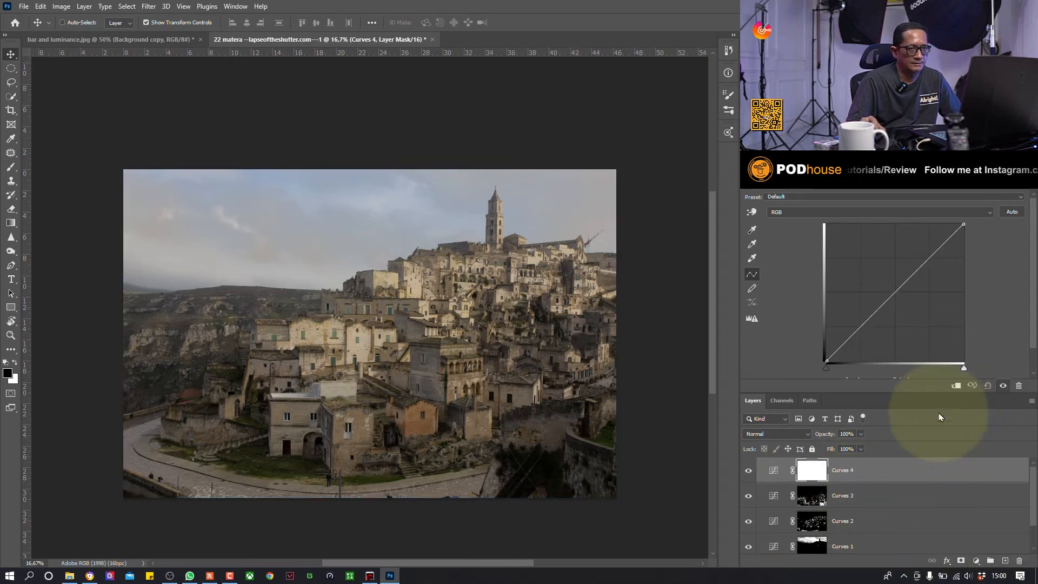
Start a Color Range selection on the Curves 4 mask using Sampled Colors and sample a sunlit wall of the hillside buildings
click(144, 9)
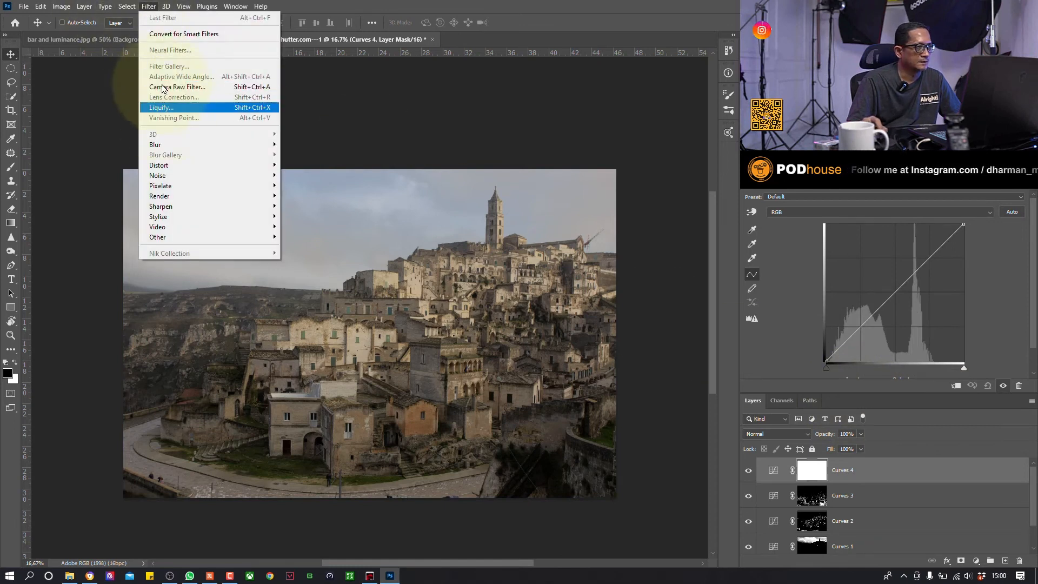
mouse_move(127, 6)
click(146, 112)
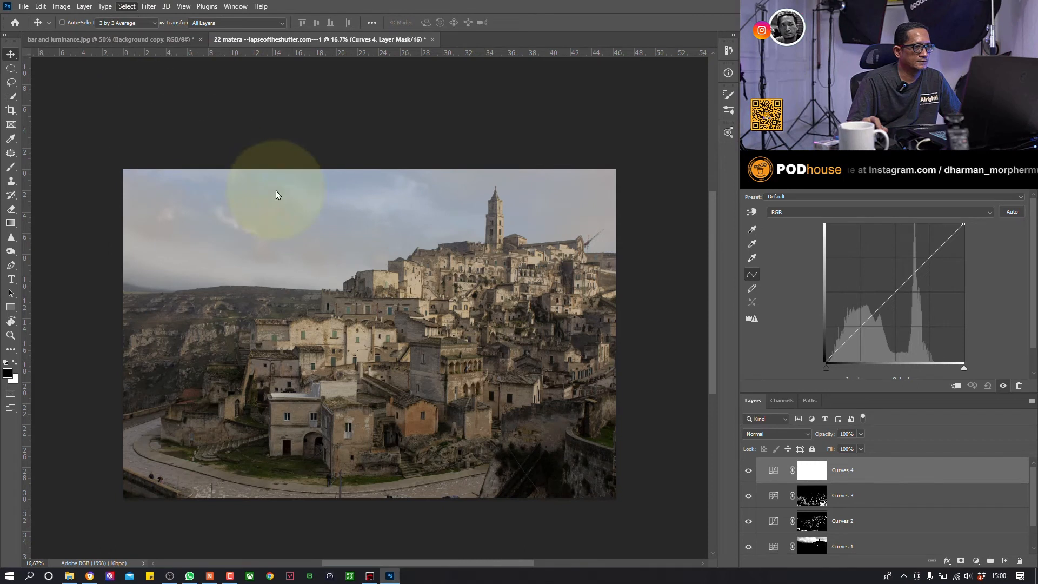
click(698, 227)
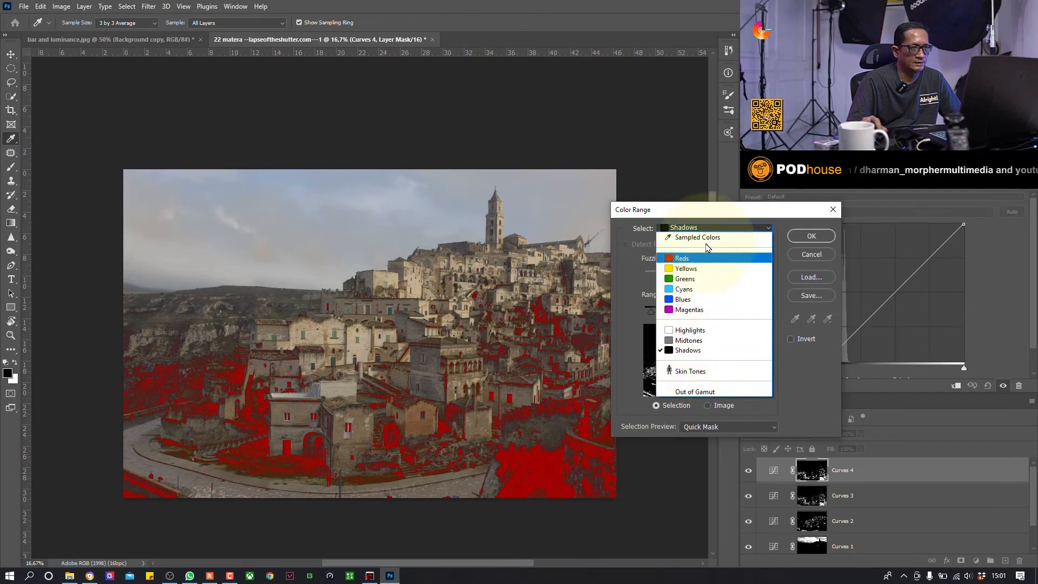
click(702, 238)
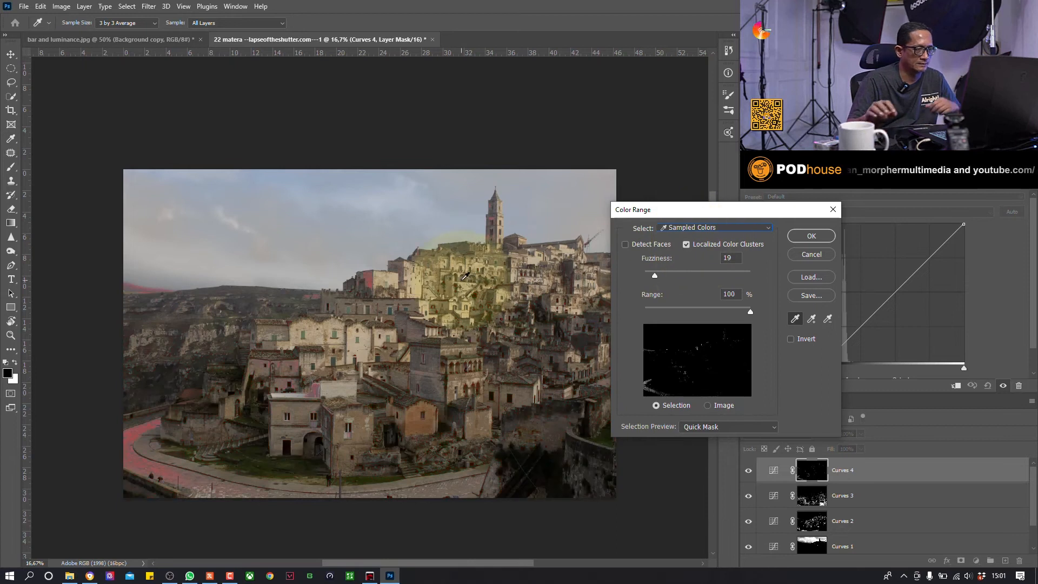
key(ctrl+plus)
key(ctrl+plus)
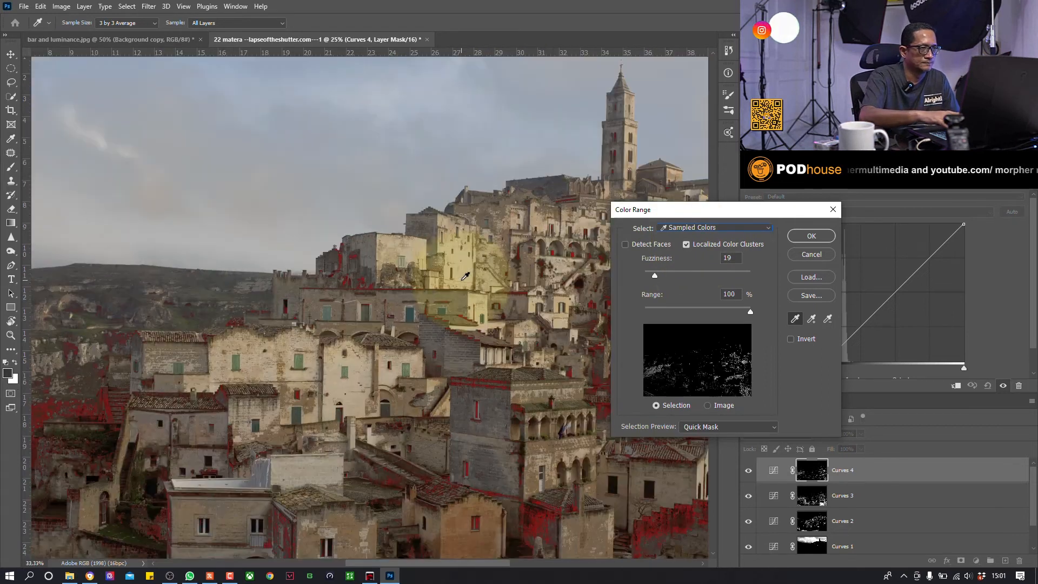
key(ctrl+plus)
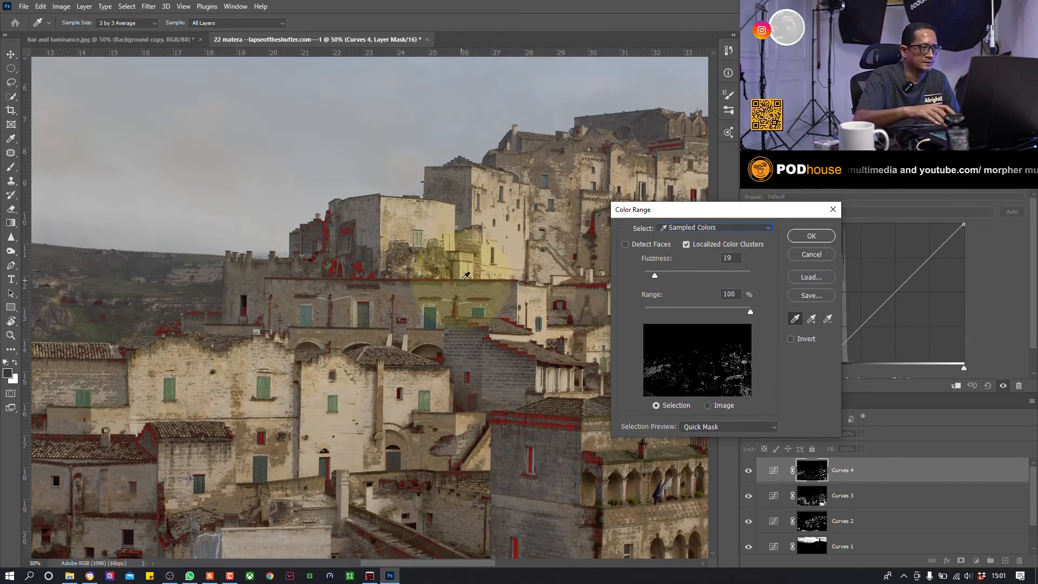
click(516, 244)
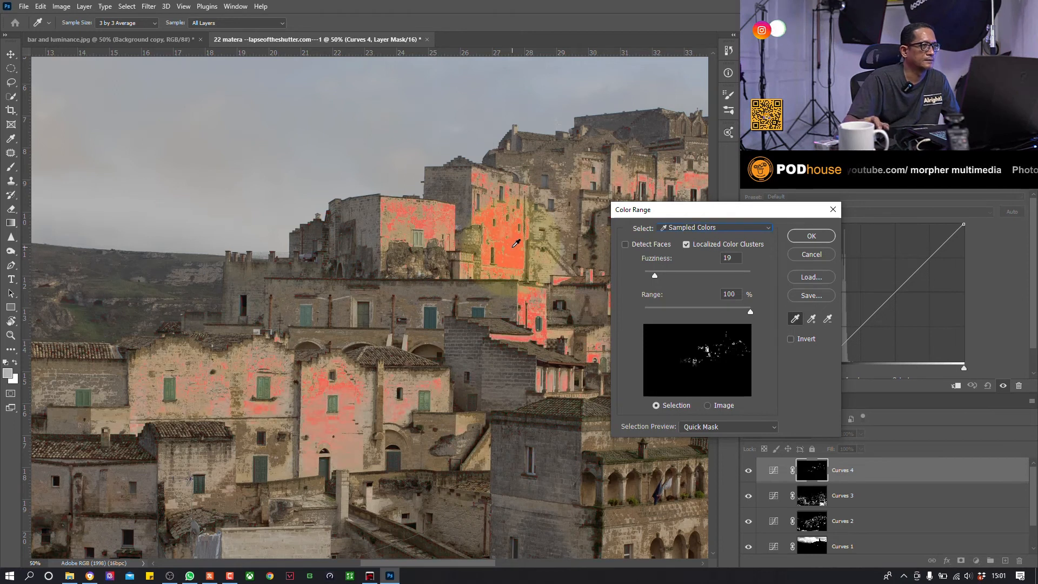
Refine the sampled-colour selection of the sunlit walls with Fuzziness 44 and Range 100 %, and apply it as the Curves 4 mask
drag(727, 219, 821, 240)
key(ctrl+minus)
key(ctrl+minus)
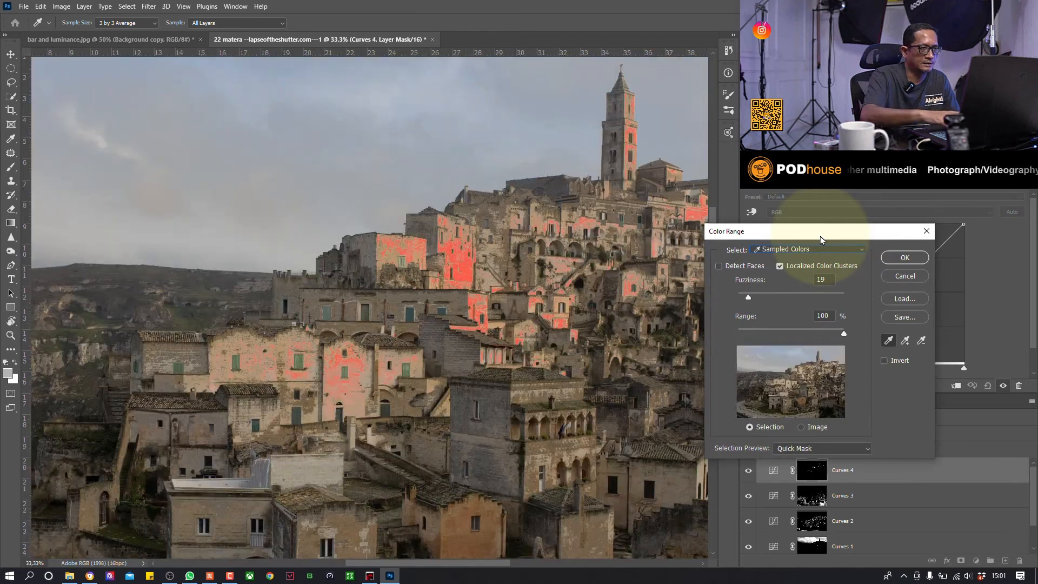
mouse_move(844, 333)
mouse_down()
mouse_move(804, 334)
mouse_move(842, 332)
mouse_up()
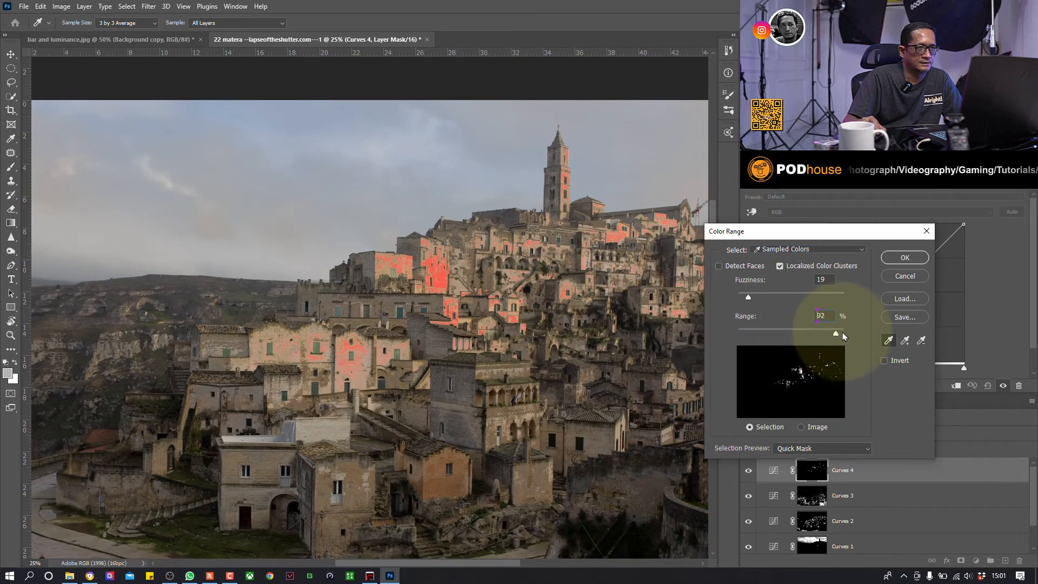
drag(748, 296, 789, 299)
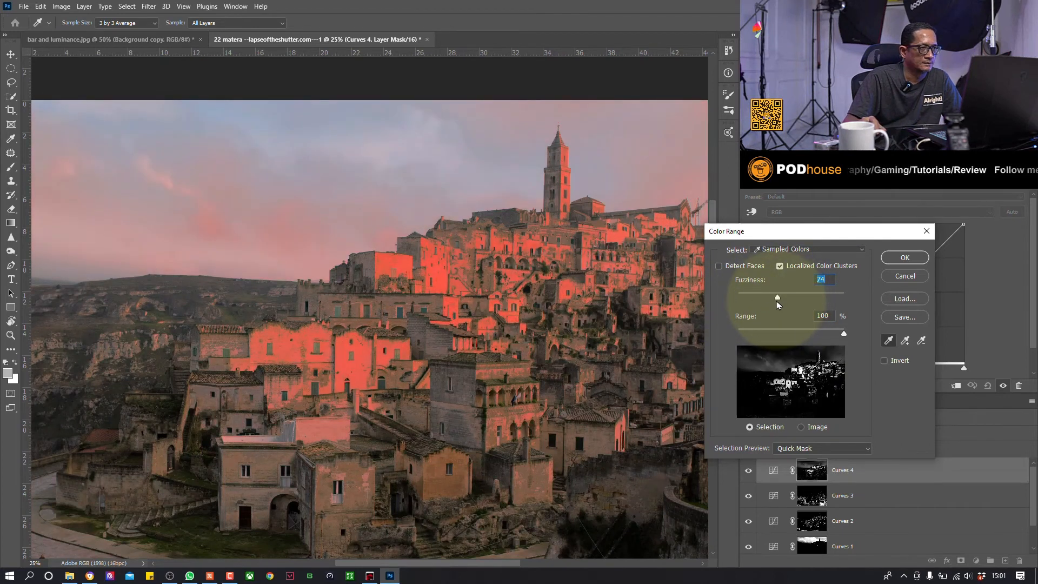
drag(777, 298, 759, 303)
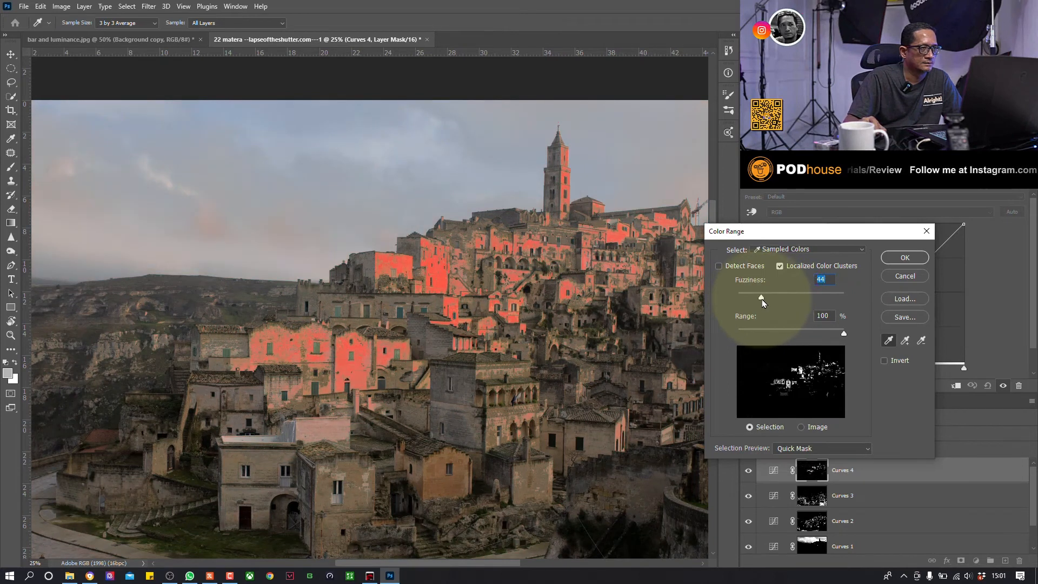
click(906, 261)
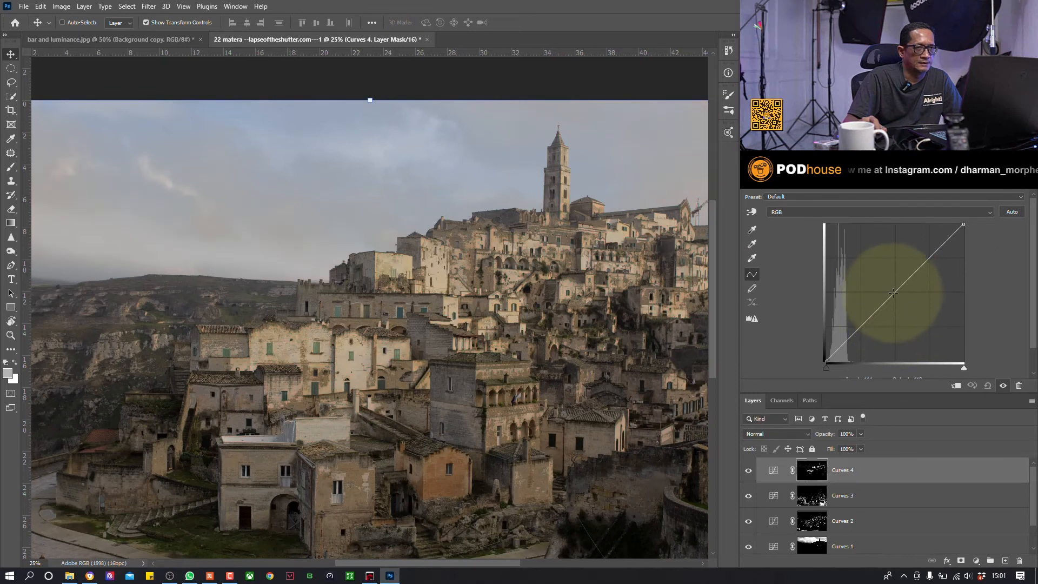
Raise the midpoint of the Curves 4 curve to brighten the masked building walls
drag(894, 292, 884, 282)
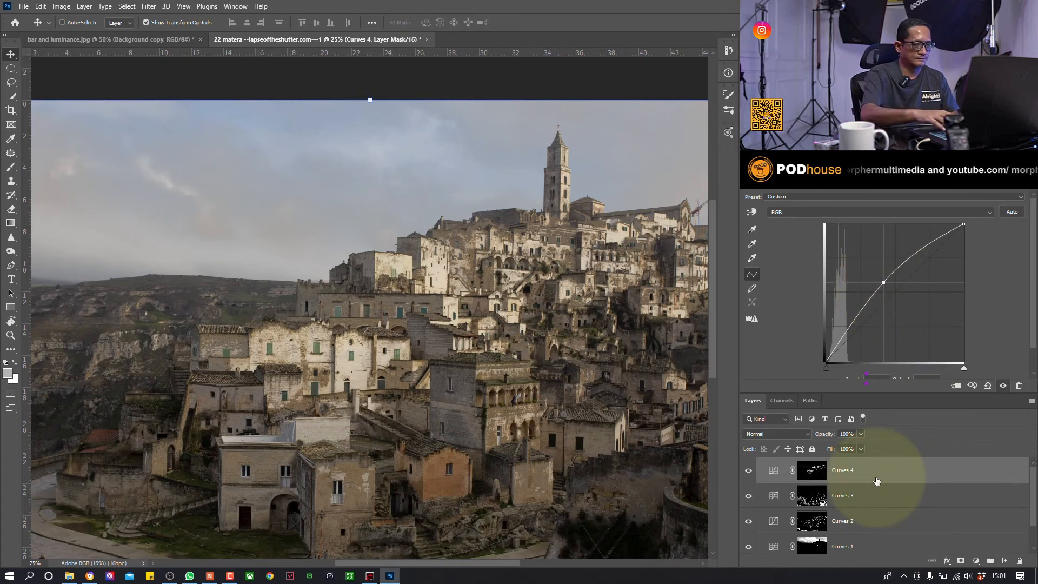
key(ctrl+minus)
key(ctrl+2)
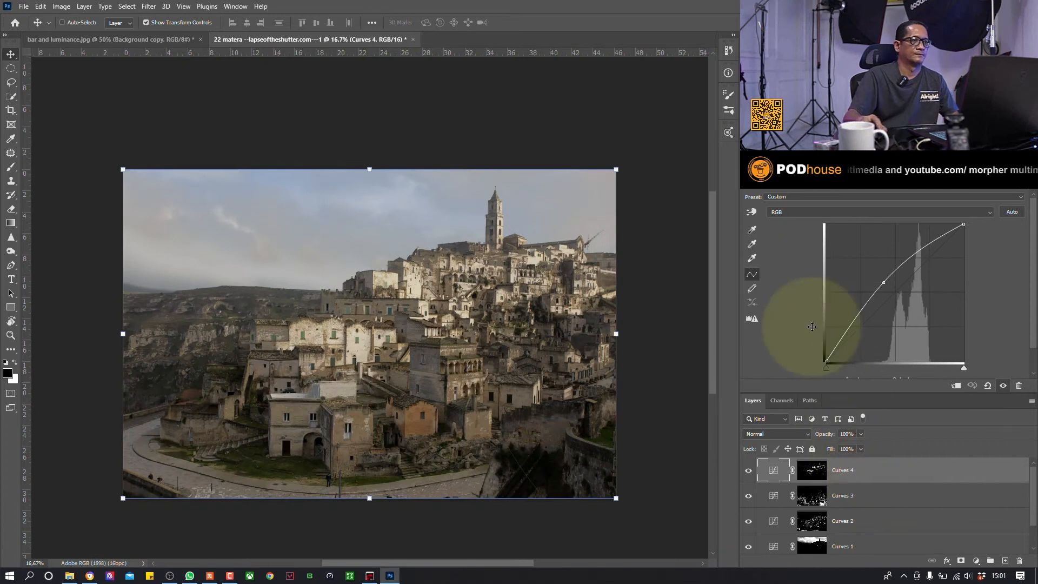
Toggle between the photo layer alone and all Curves adjustments several times to compare the image before and after
drag(1034, 498, 1019, 521)
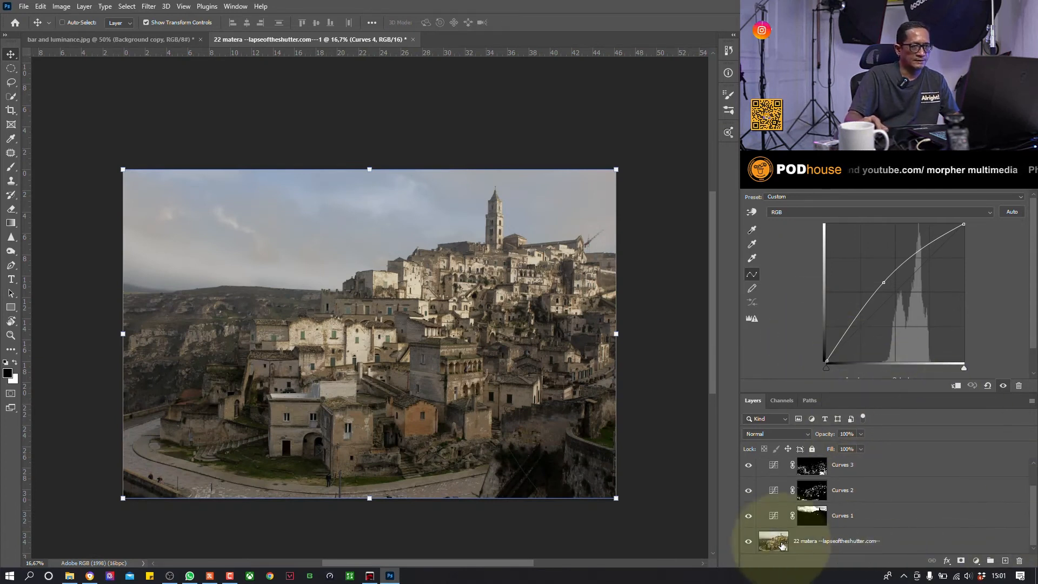
alt+click(749, 542)
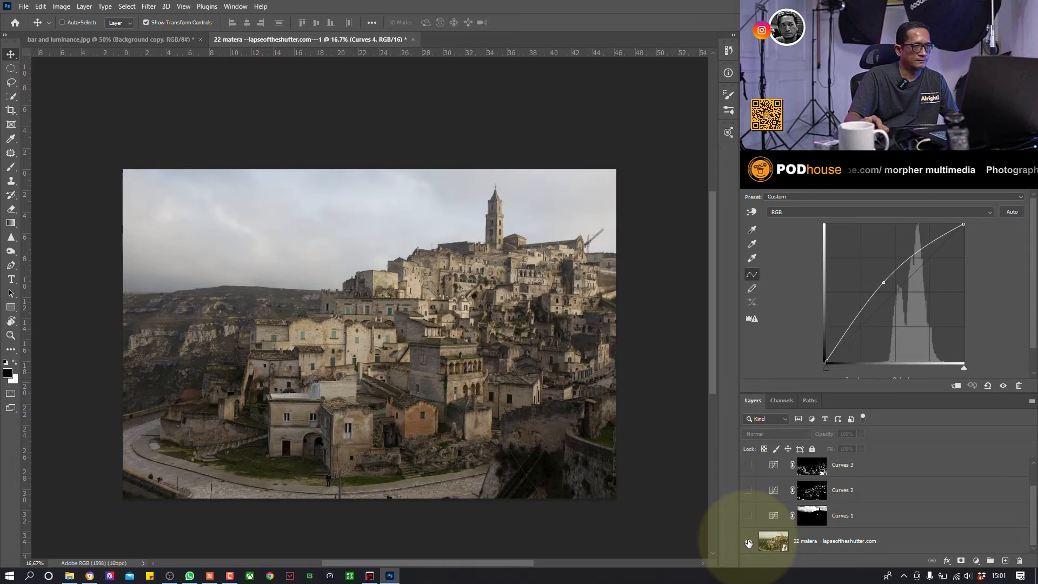
alt+click(748, 542)
alt+click(748, 543)
alt+click(749, 543)
alt+click(749, 543)
alt+click(748, 542)
alt+click(748, 543)
alt+click(748, 542)
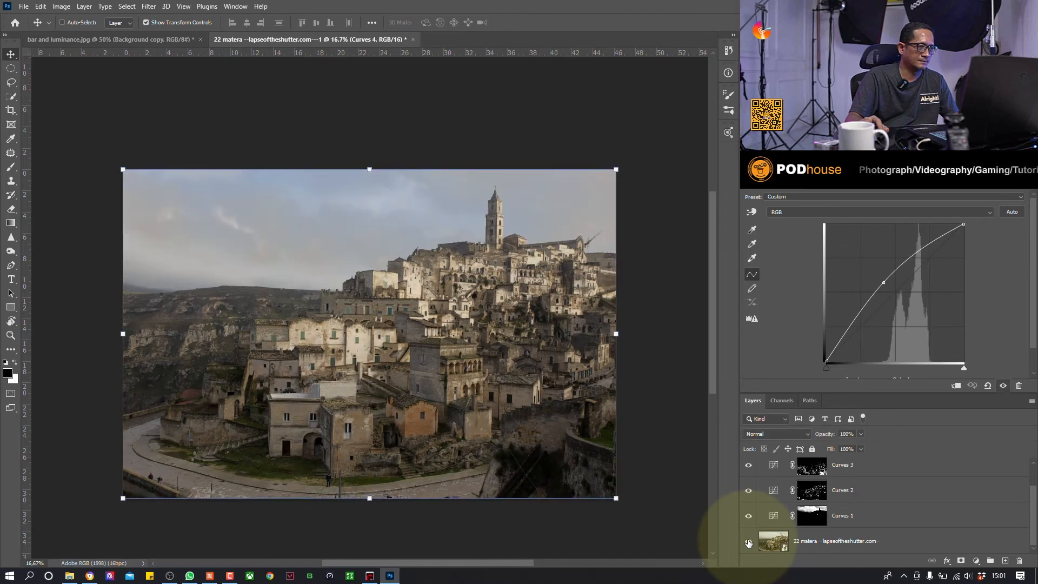
Reduce the opacity of the Curves 4 layer to 33 %
scroll(910, 538, up, 1)
scroll(909, 538, up, 1)
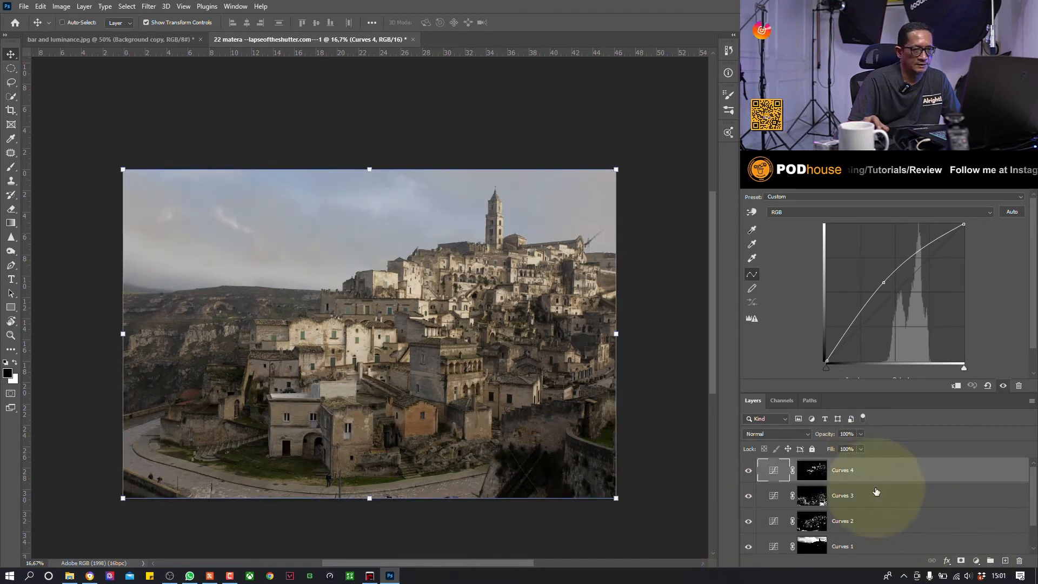
click(861, 433)
drag(864, 448, 832, 453)
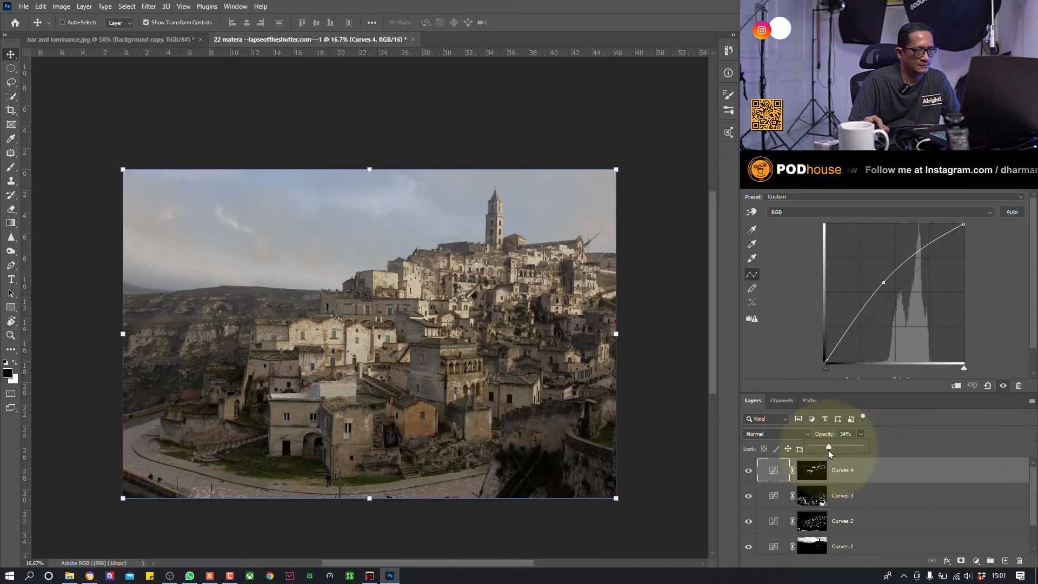
Select the Curves 3 layer and toggle its visibility to check its effect on the shadows
click(889, 495)
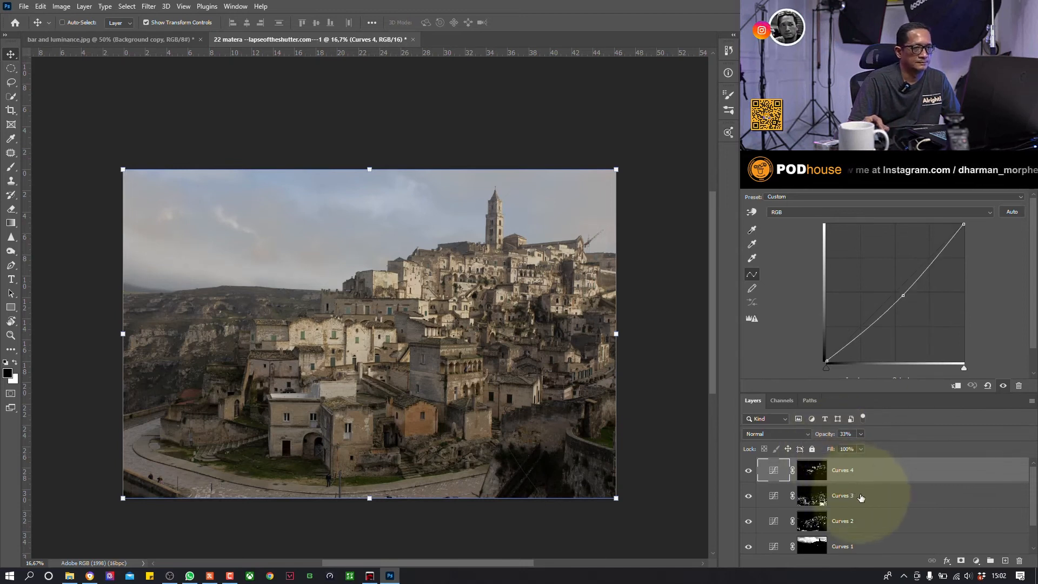
click(749, 496)
click(748, 496)
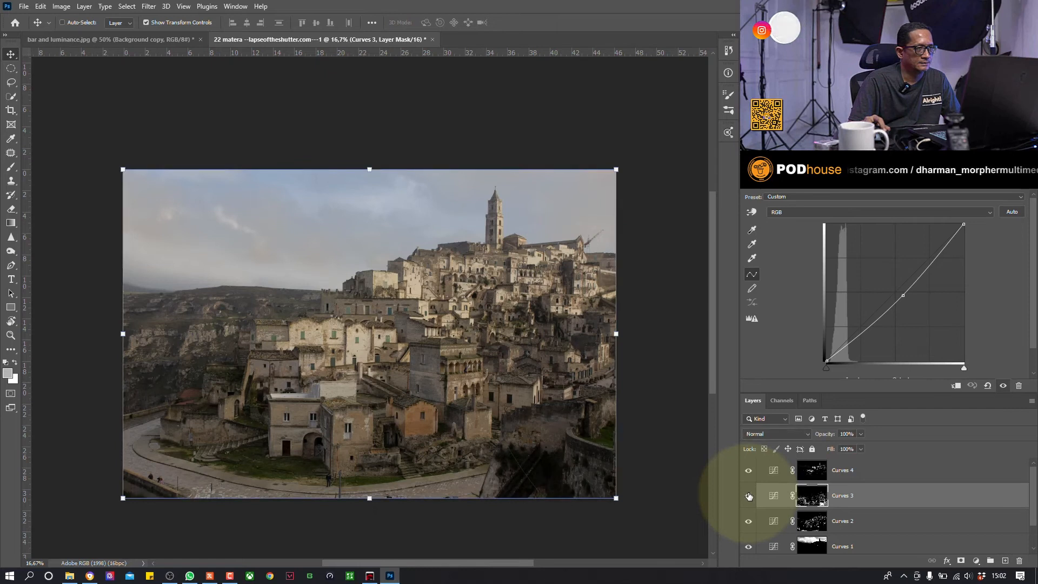
Examine the church tower's edges up close while toggling the Curves layers to find which one causes the halo
scroll(588, 359, up, 3)
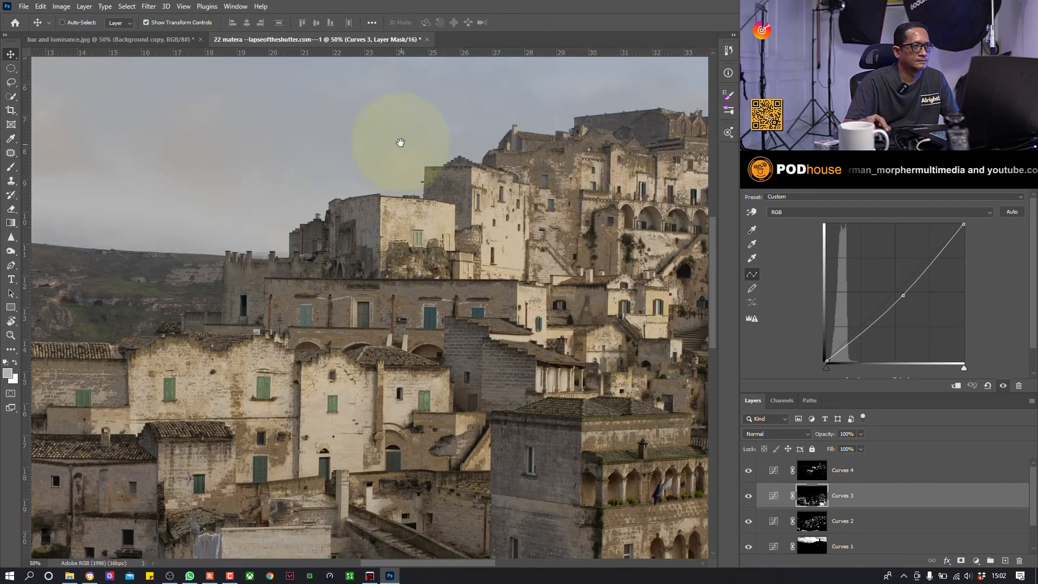
drag(489, 219, 365, 334)
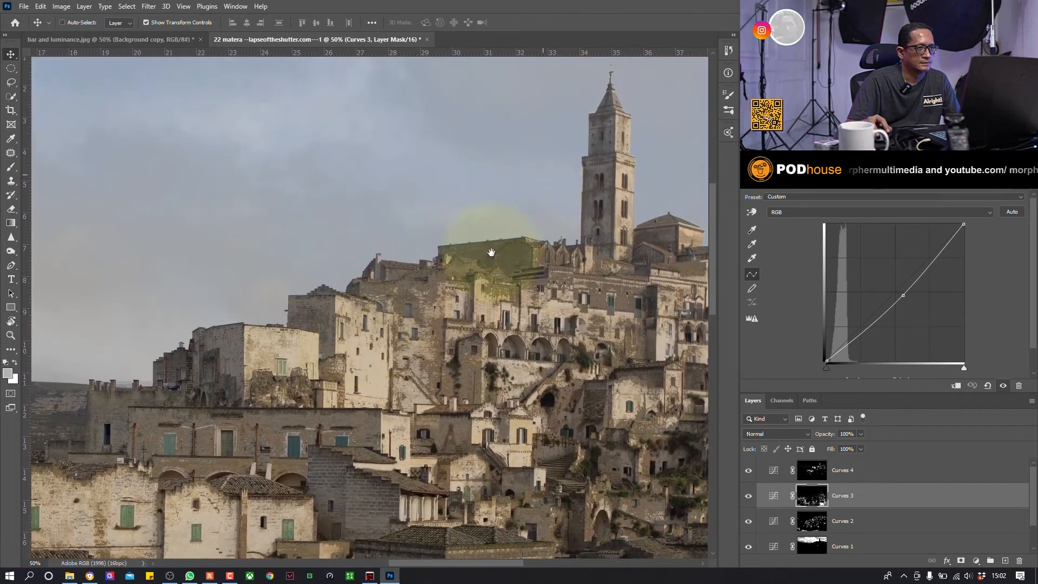
drag(540, 176, 410, 325)
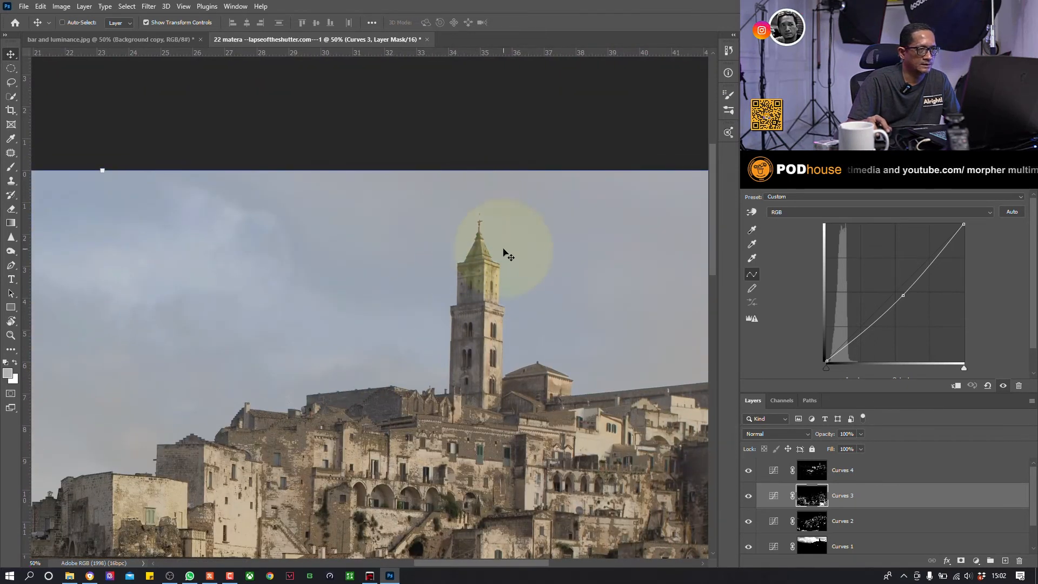
scroll(506, 250, up, 4)
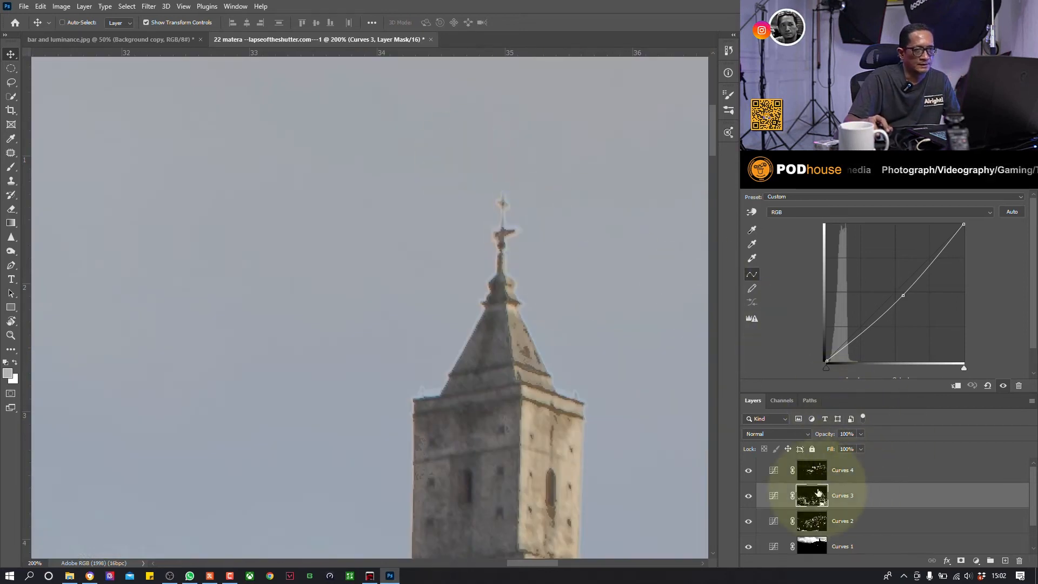
click(749, 498)
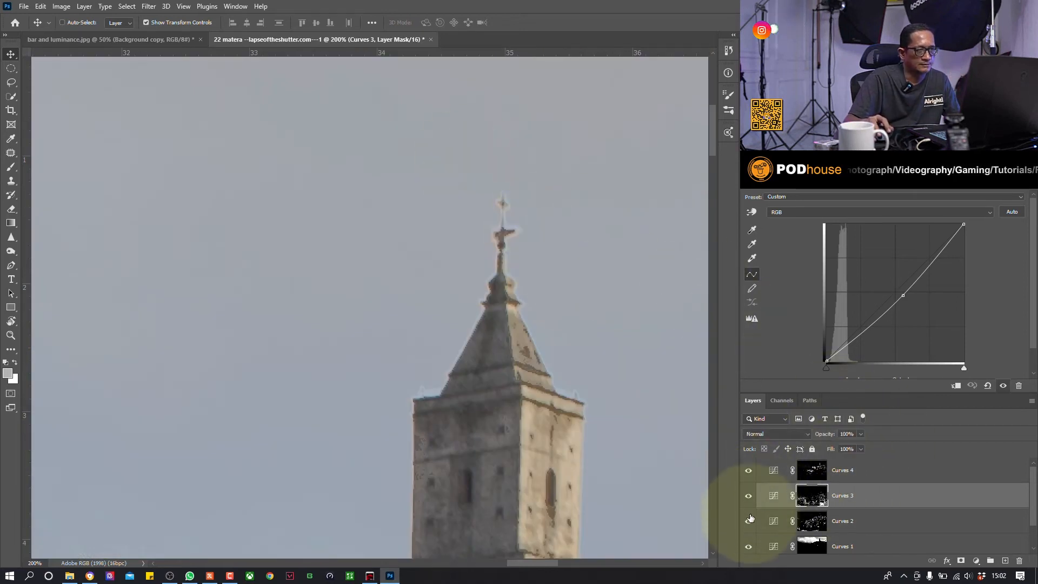
click(749, 521)
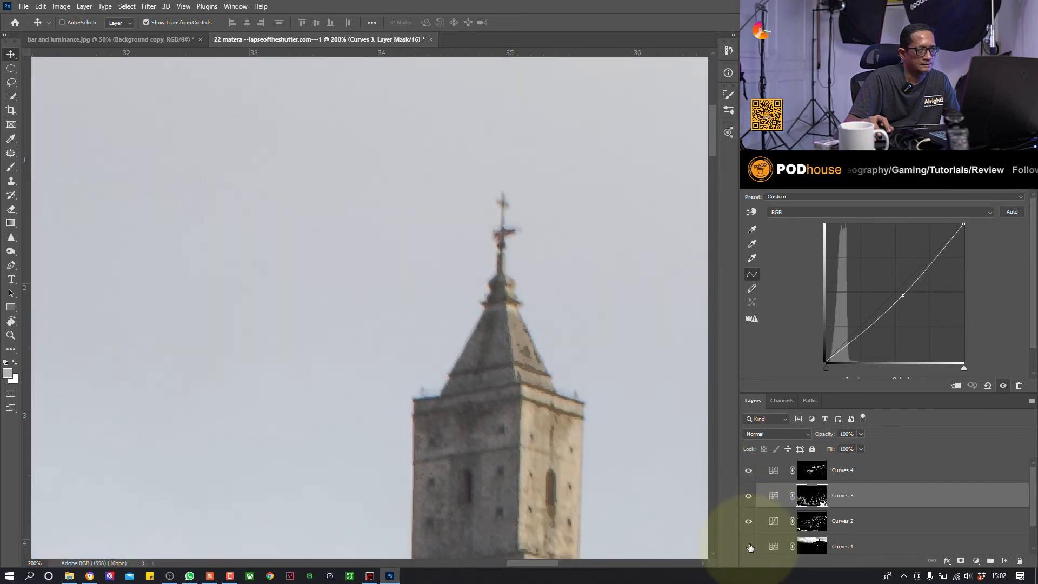
click(750, 547)
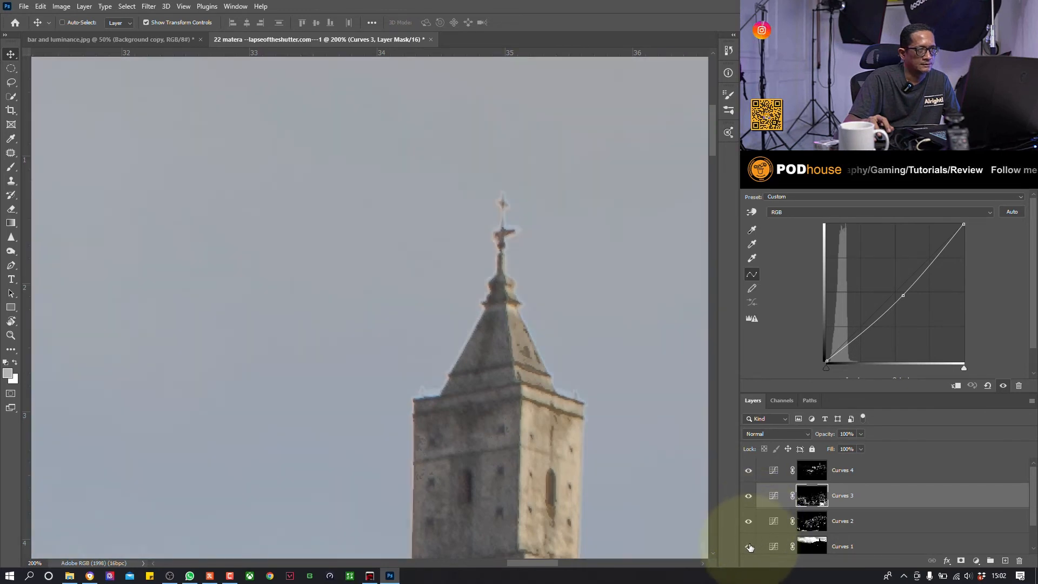
click(749, 548)
scroll(779, 502, down, 1)
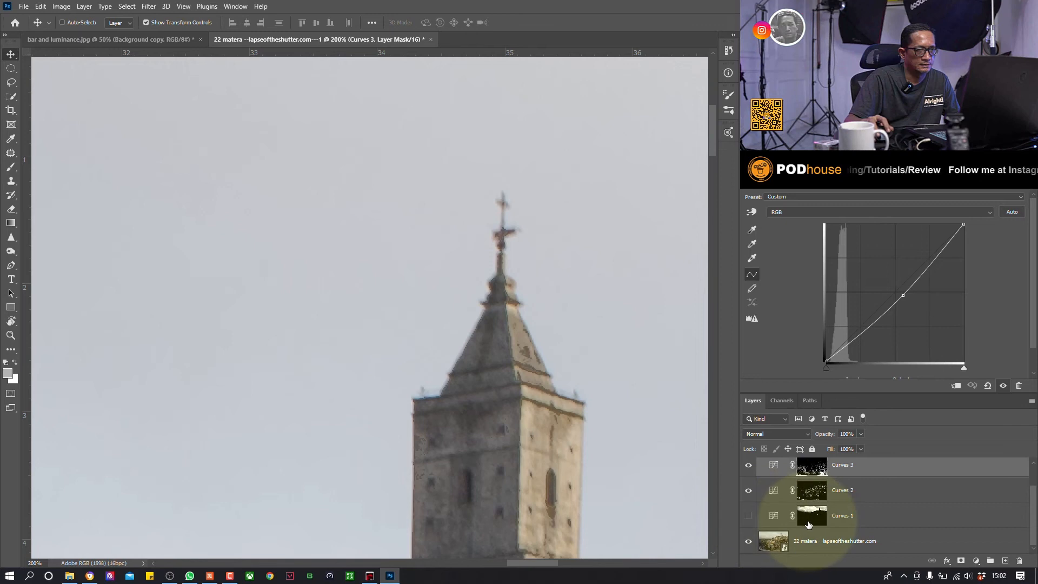
click(808, 524)
click(749, 516)
click(750, 517)
click(749, 517)
Reshape the Curves 1 curve by raising its highlight point slightly and pulling its lower point down into a steep slope
click(772, 518)
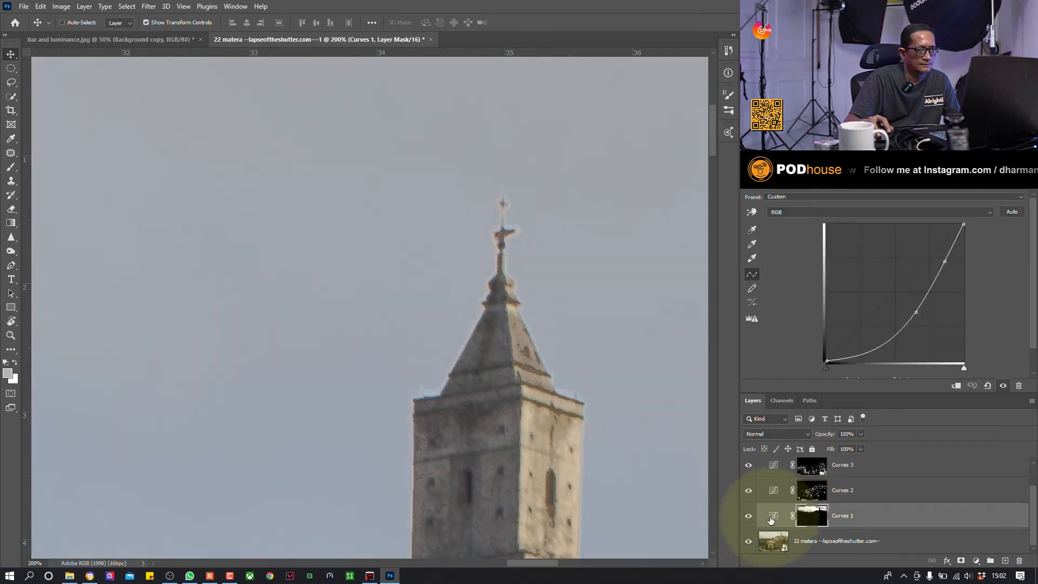
drag(916, 312, 908, 304)
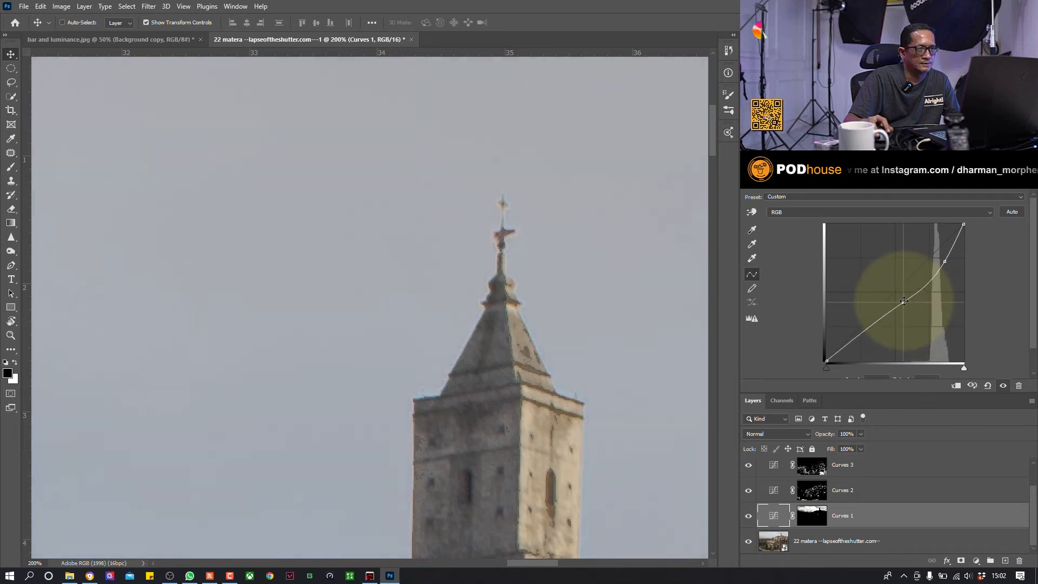
drag(945, 261, 937, 256)
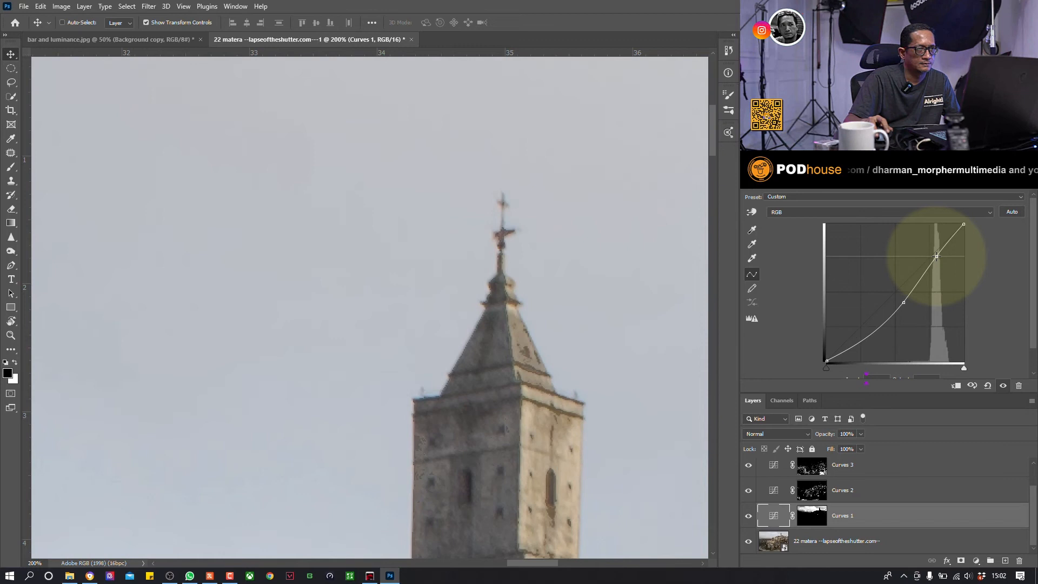
drag(904, 303, 921, 316)
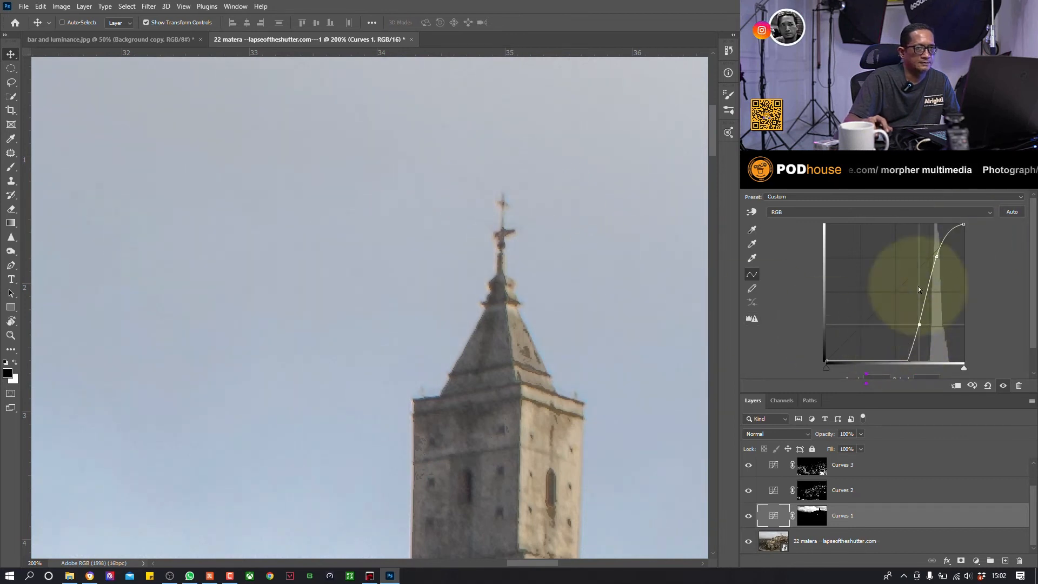
Toggle the visibility of Curves 1 to compare its effect on the tower's edges and on the whole image
click(749, 517)
click(749, 517)
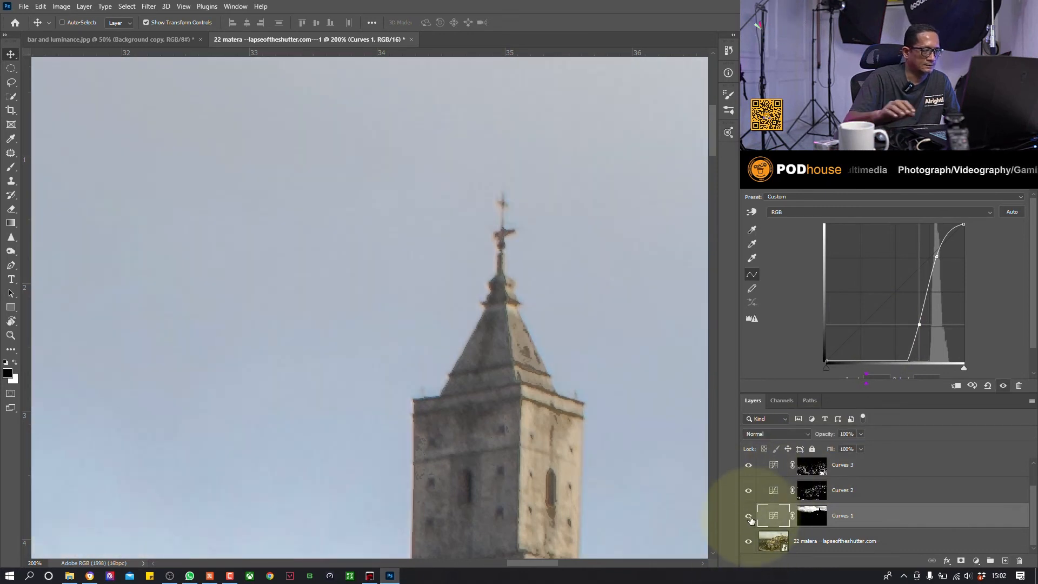
key(ctrl+0)
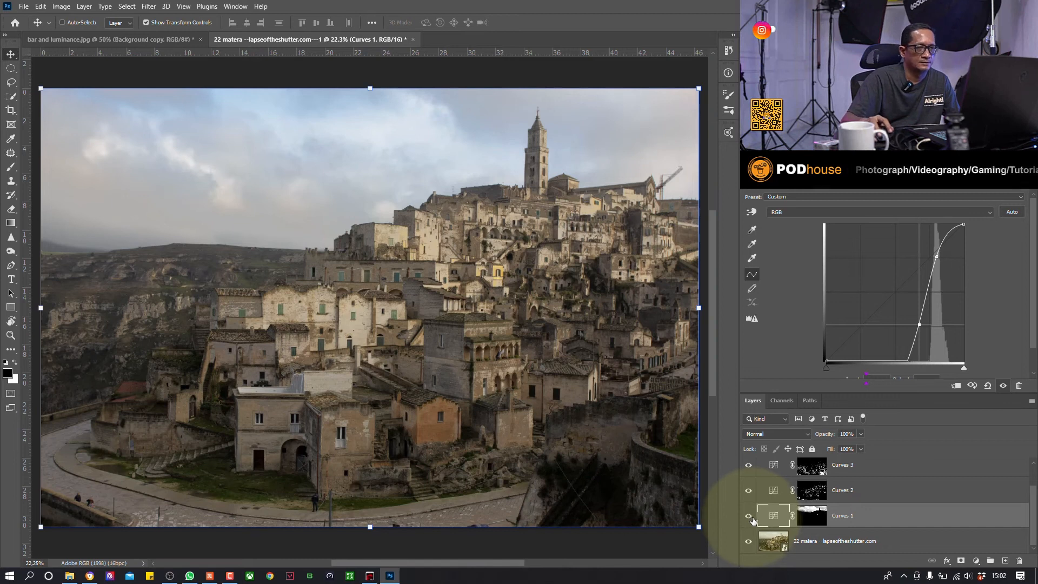
click(749, 517)
click(749, 517)
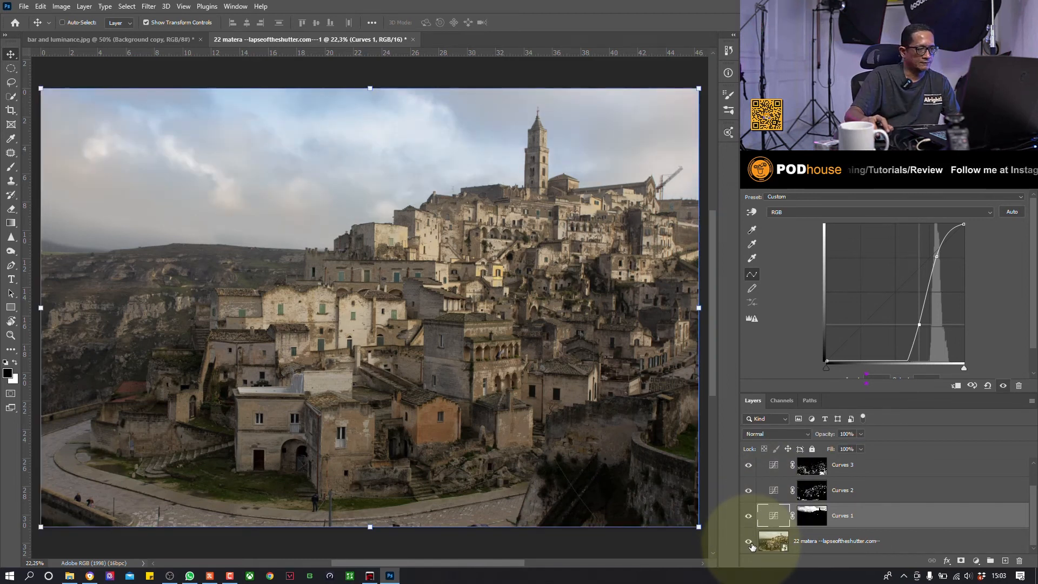
Compare the original photo with the fully adjusted version by isolating and restoring the photo layer
alt+click(749, 542)
alt+click(749, 542)
alt+click(749, 542)
alt+click(749, 543)
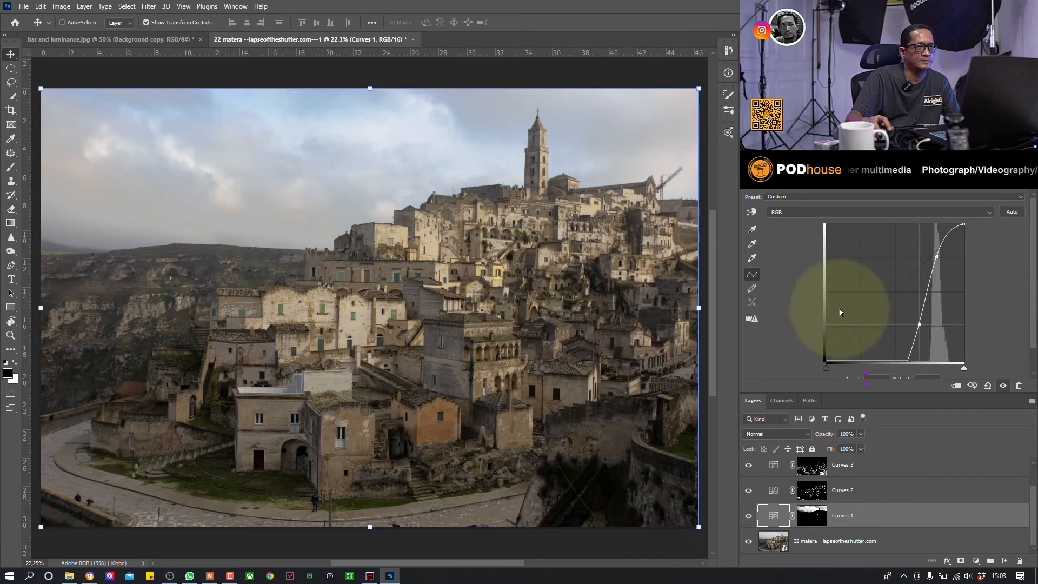
Open the raw mountain photo "24 chopta" as a smart object and add a Curves adjustment layer above it
click(23, 6)
click(393, 162)
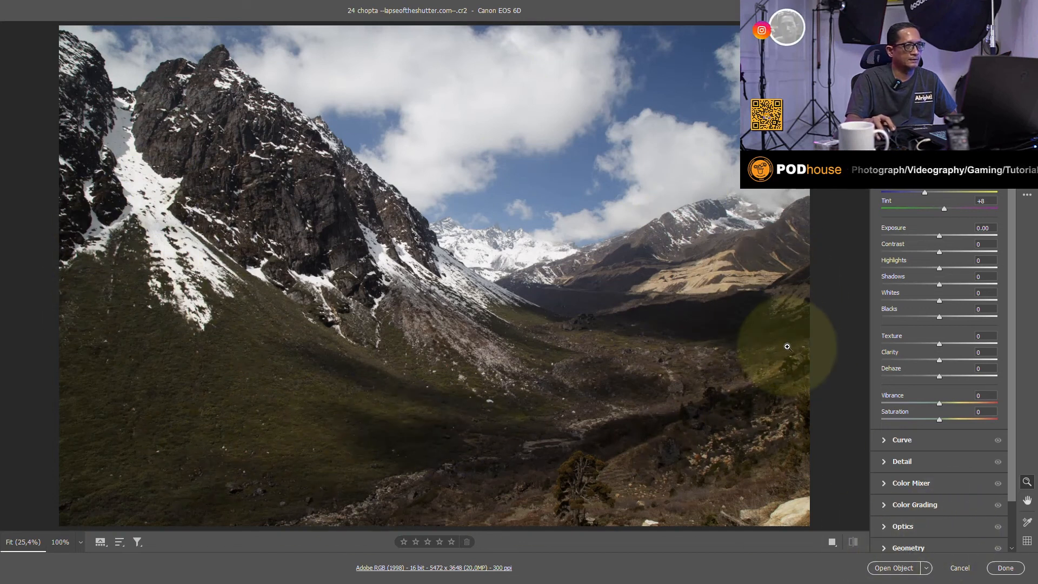
click(915, 569)
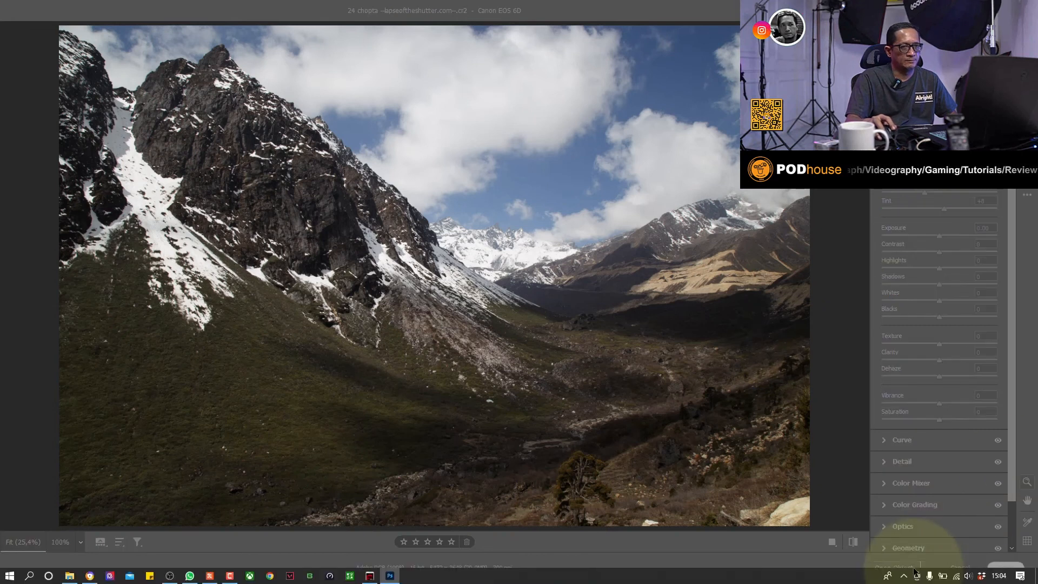
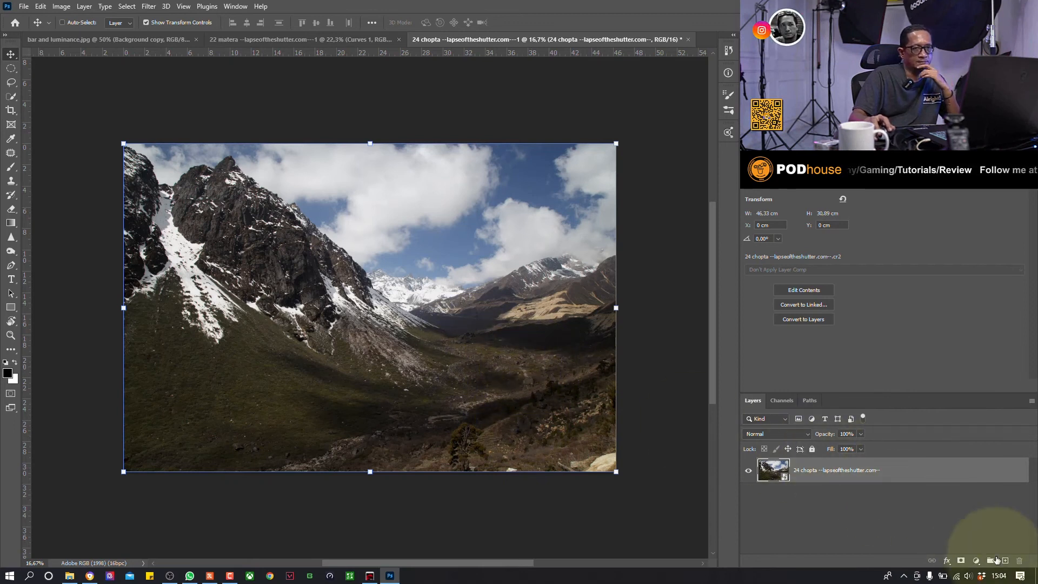
click(976, 560)
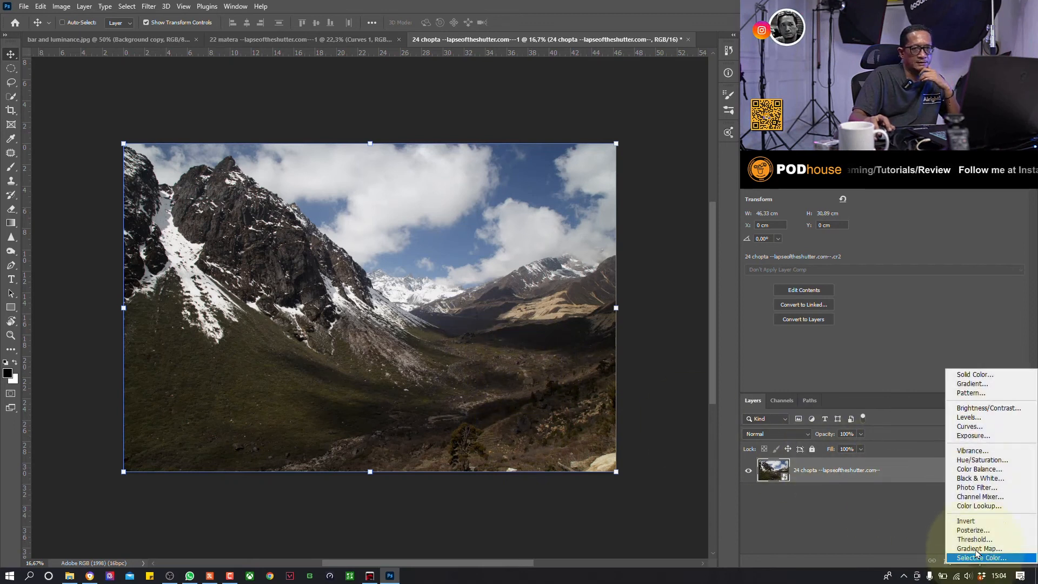
click(966, 427)
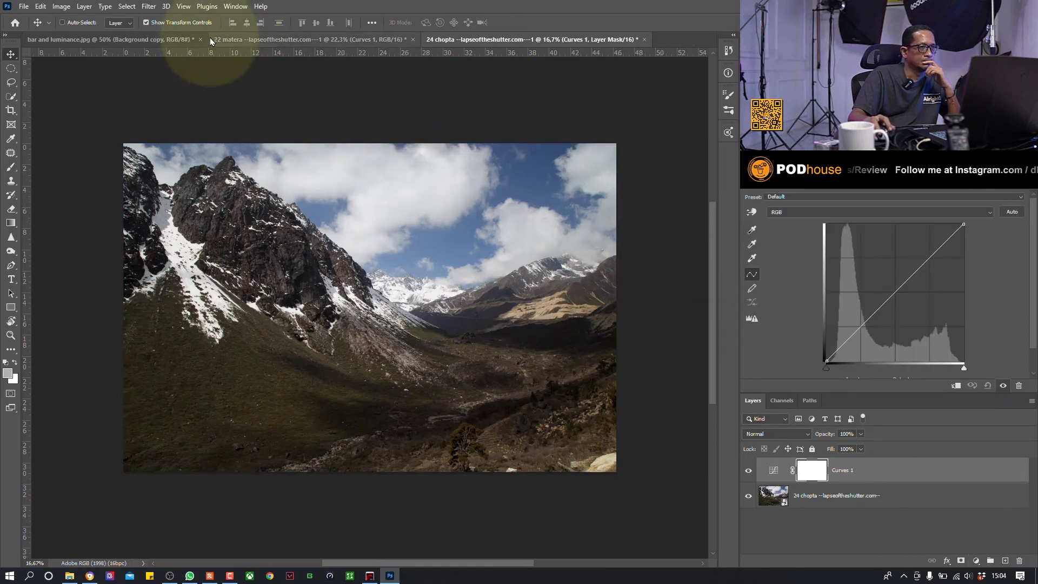
Mask Curves 1 with a Color Range selection of the Highlights, using fuzziness 41% and range 202
click(126, 5)
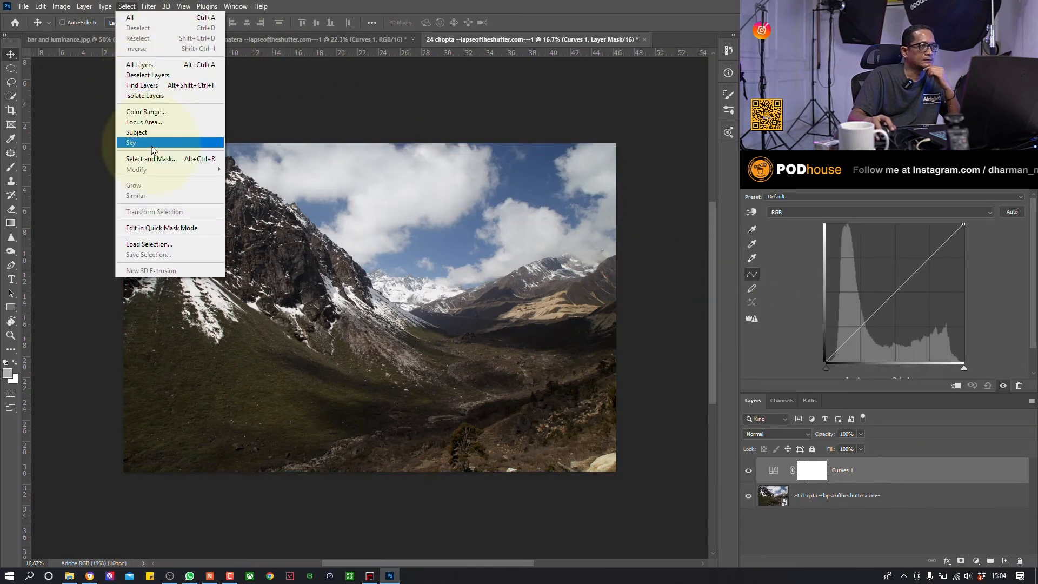
click(147, 112)
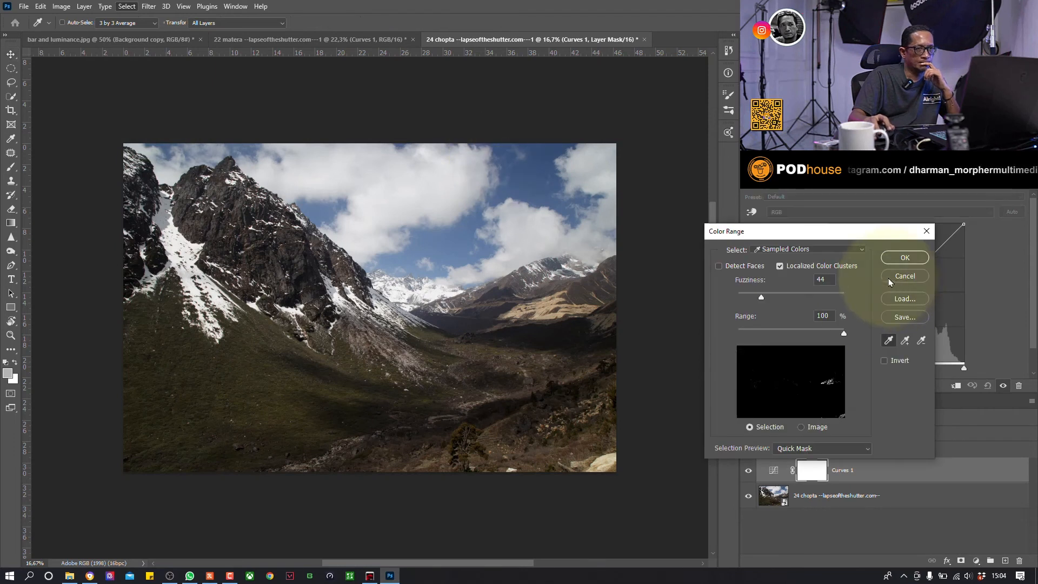
click(790, 251)
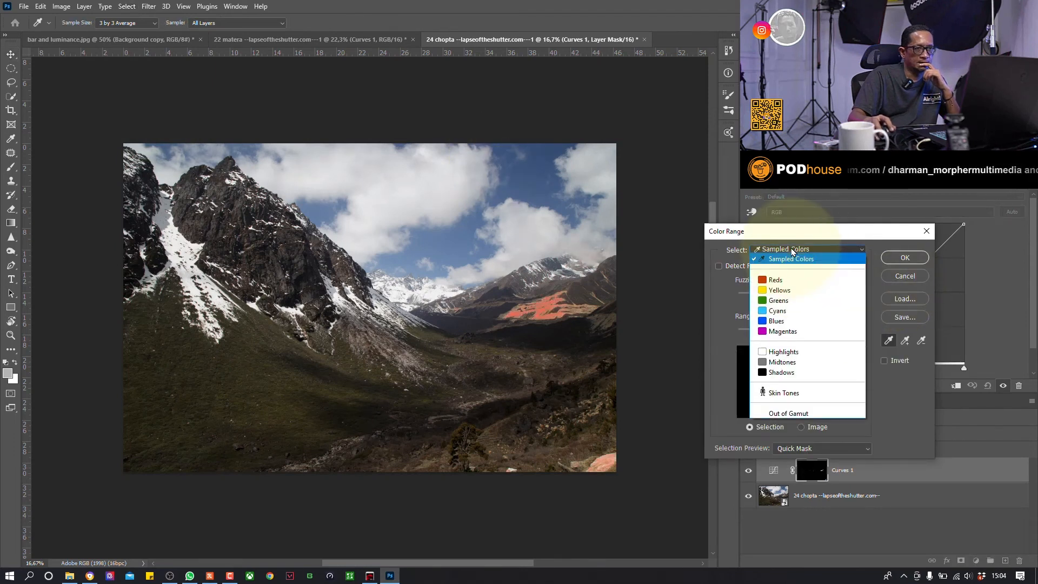
click(795, 351)
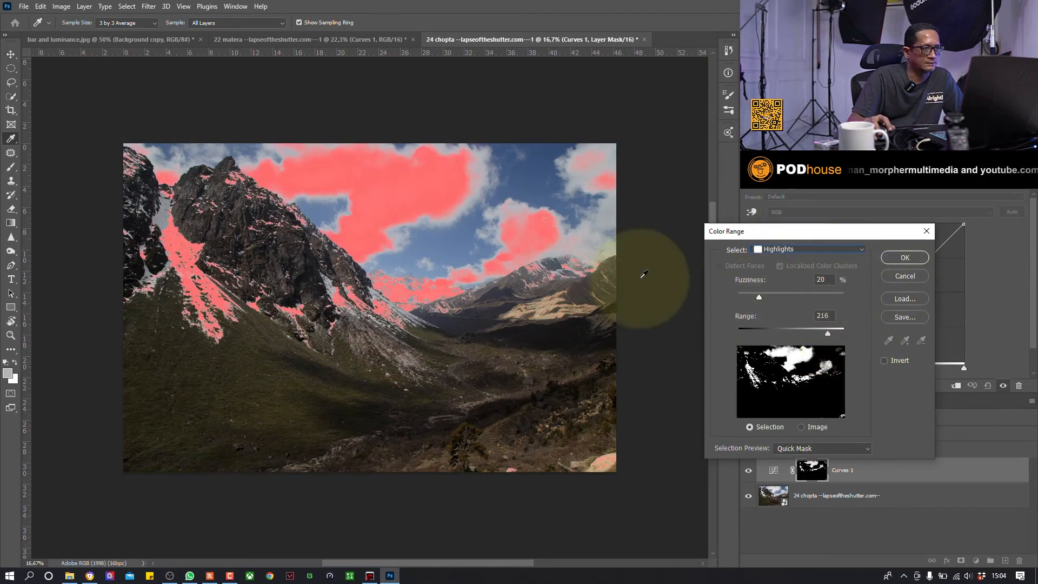
mouse_move(826, 335)
mouse_down()
mouse_move(773, 335)
mouse_move(820, 335)
mouse_up()
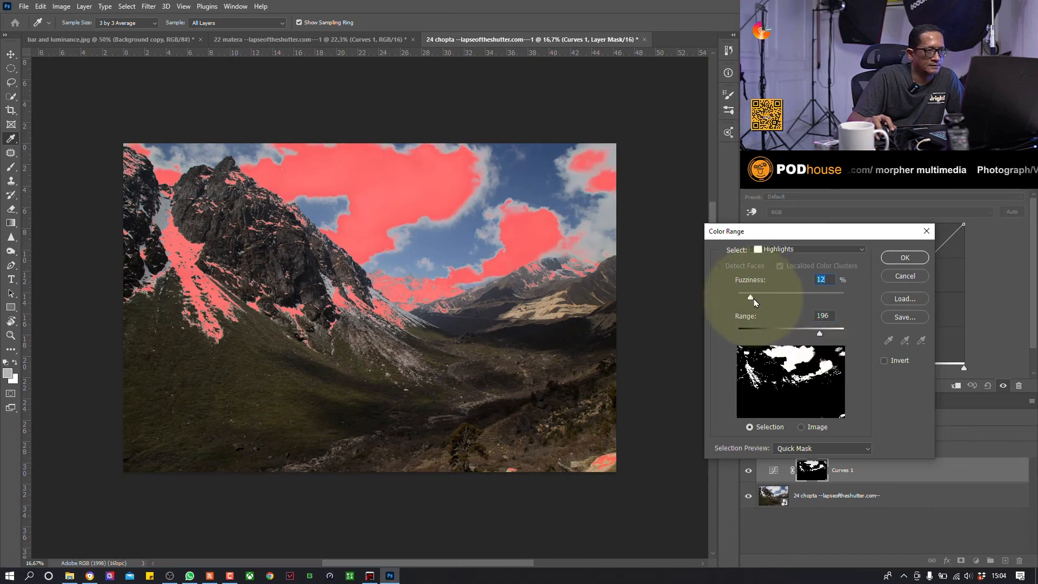
drag(751, 300, 796, 296)
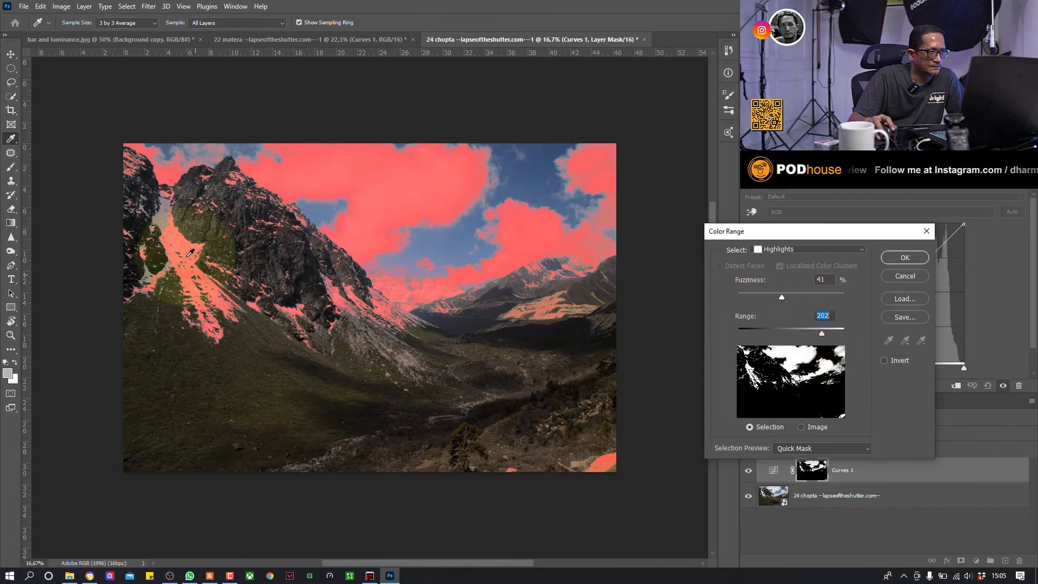
click(913, 260)
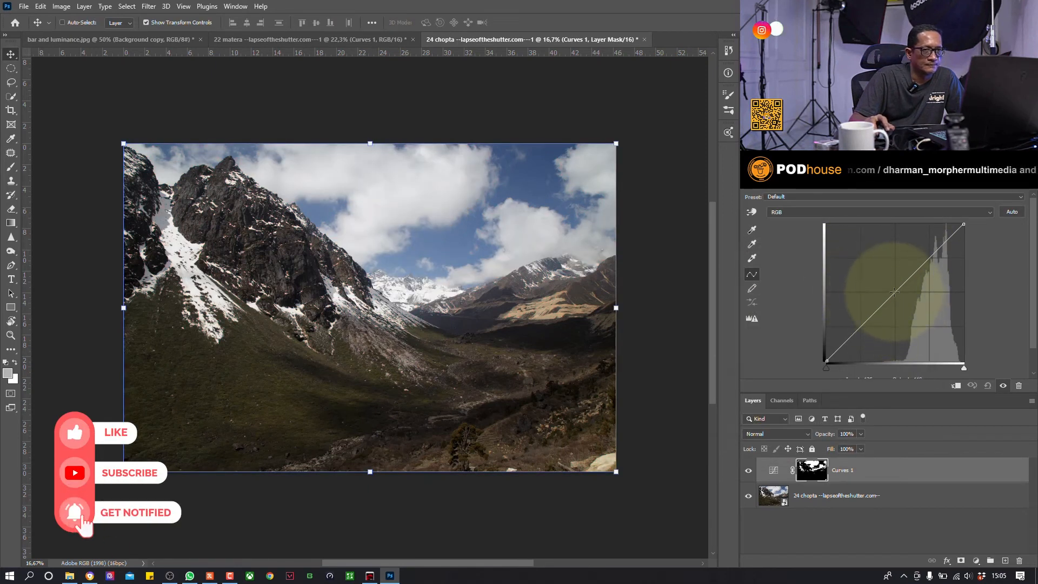
Pull the middle of the Curves 1 curve well down to darken the masked clouds and snow
drag(895, 290, 923, 299)
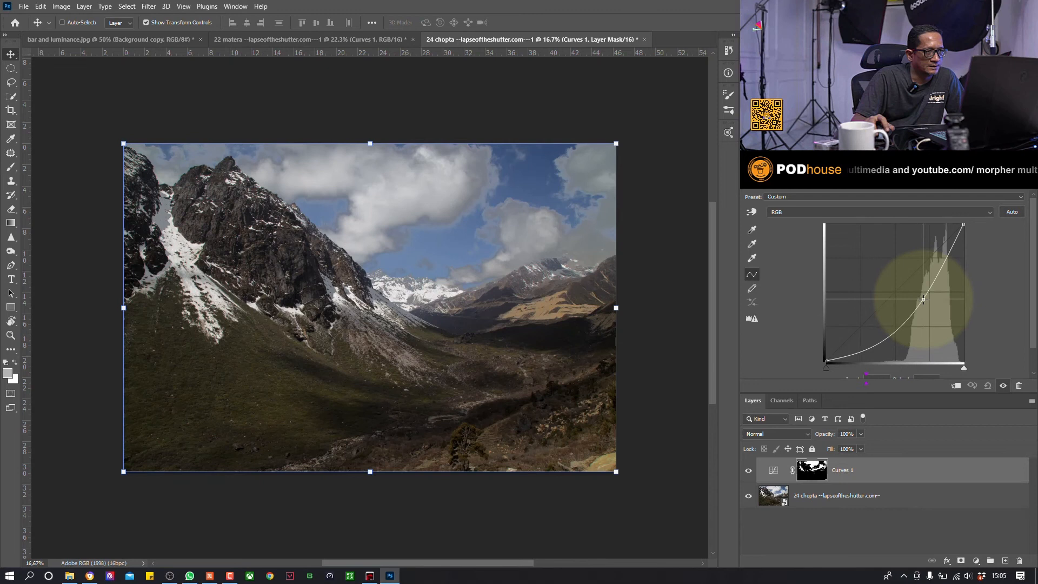
key(ctrl+plus)
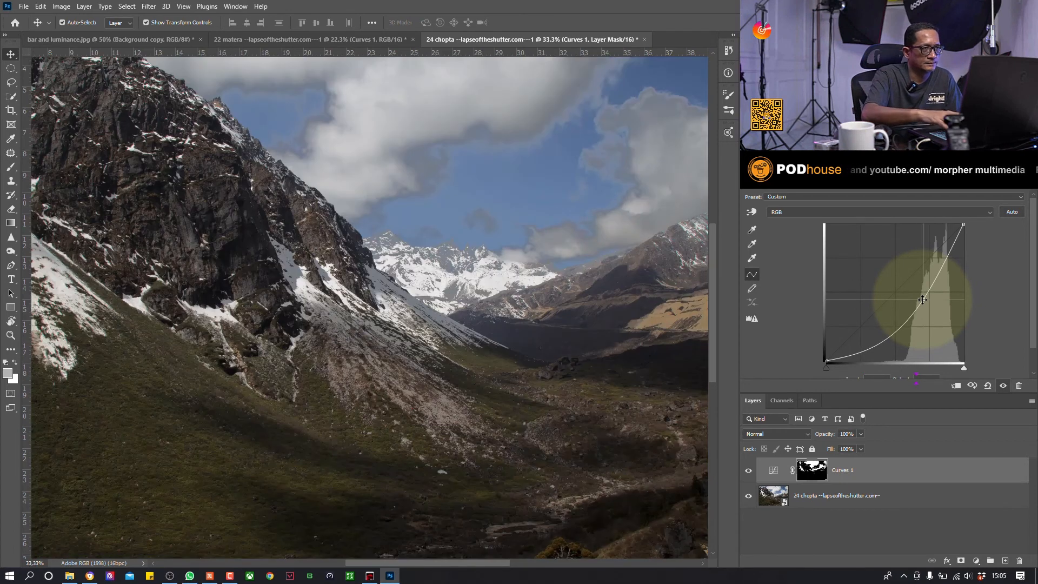
drag(567, 135, 595, 267)
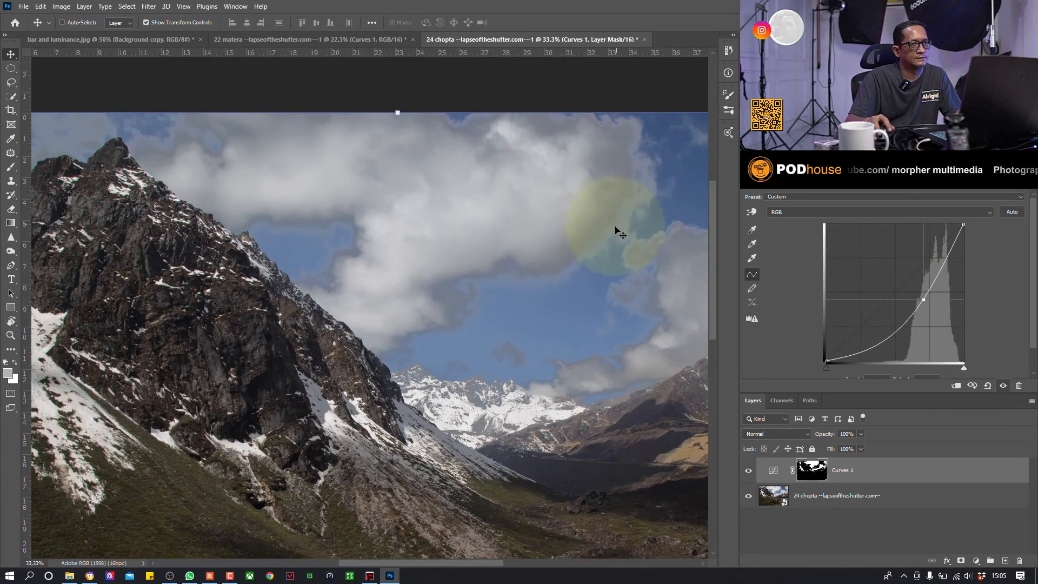
mouse_move(922, 300)
mouse_down()
mouse_move(912, 293)
mouse_move(923, 302)
mouse_up()
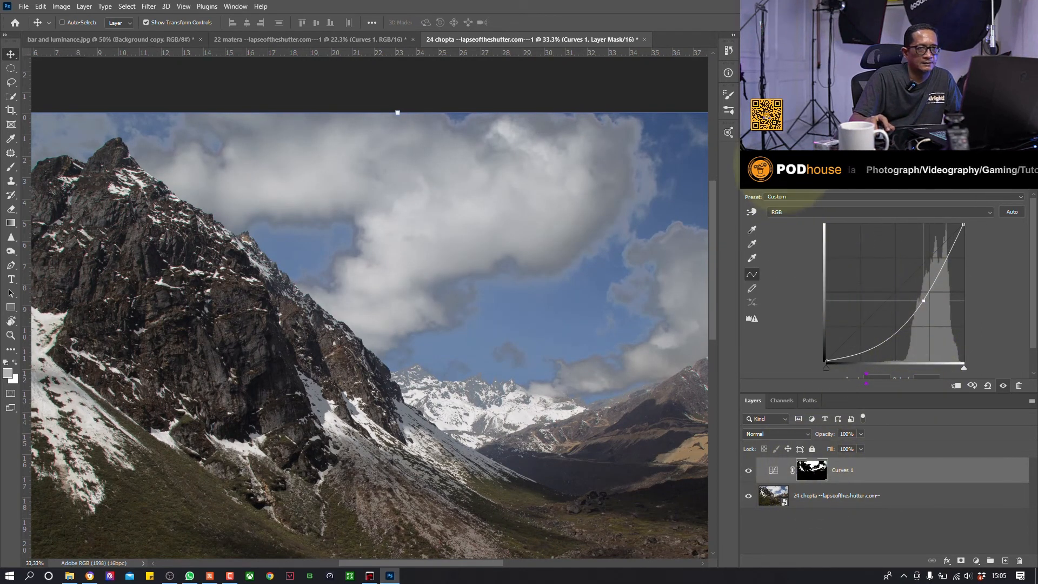
Feather the Curves 1 layer mask by 41.9 px to soften the cloud edges
click(783, 164)
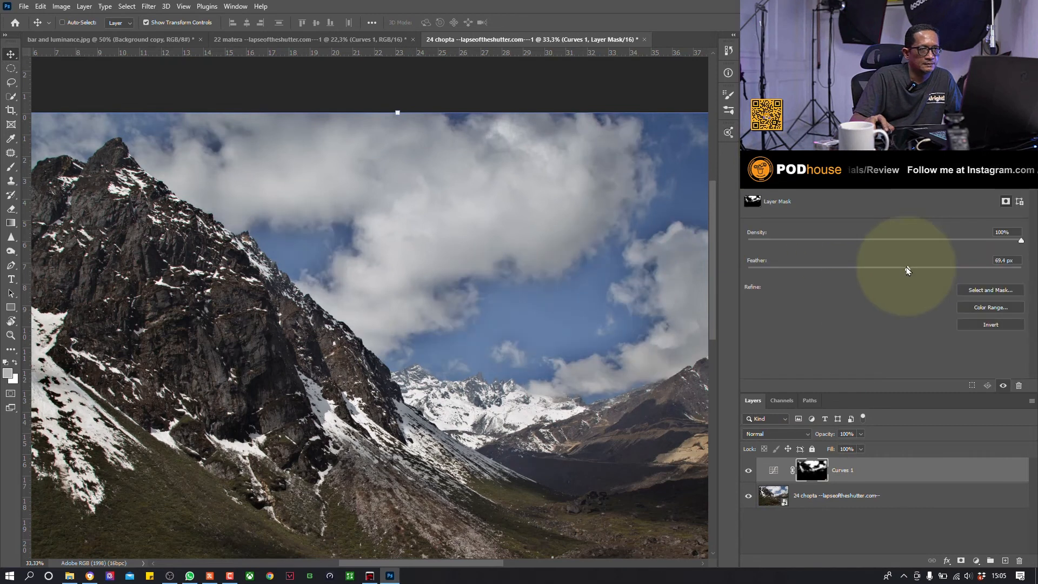
drag(907, 269, 882, 270)
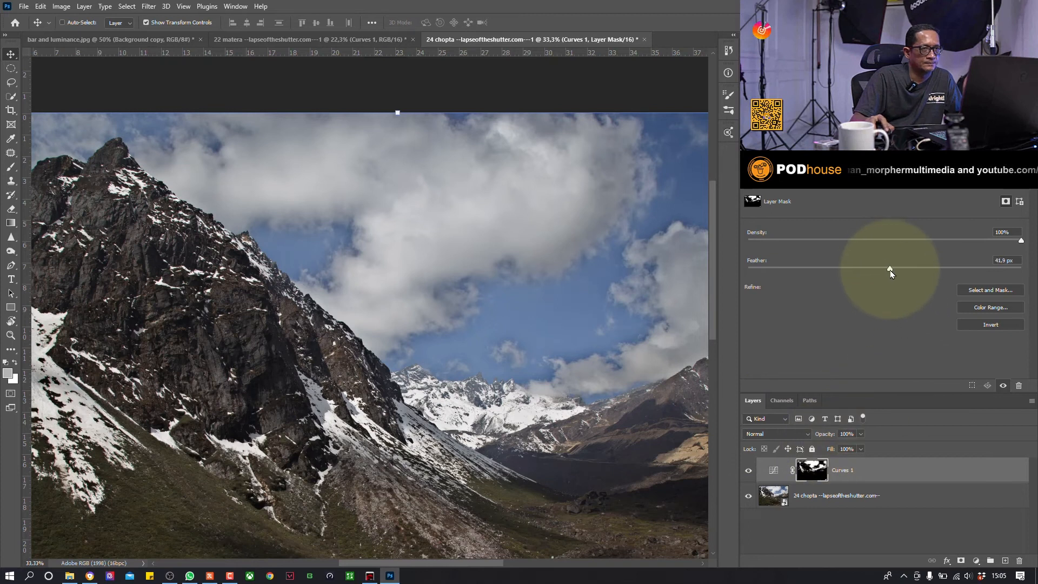
key(ctrl+minus)
key(ctrl+minus)
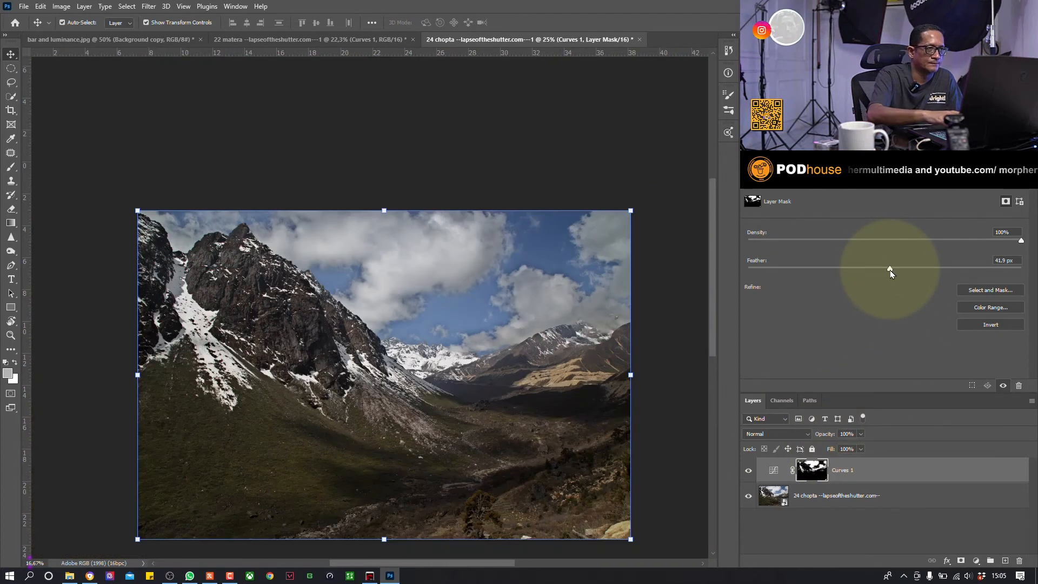
Lower the opacity of Curves 1 to 76% and toggle its visibility to compare the effect
click(746, 476)
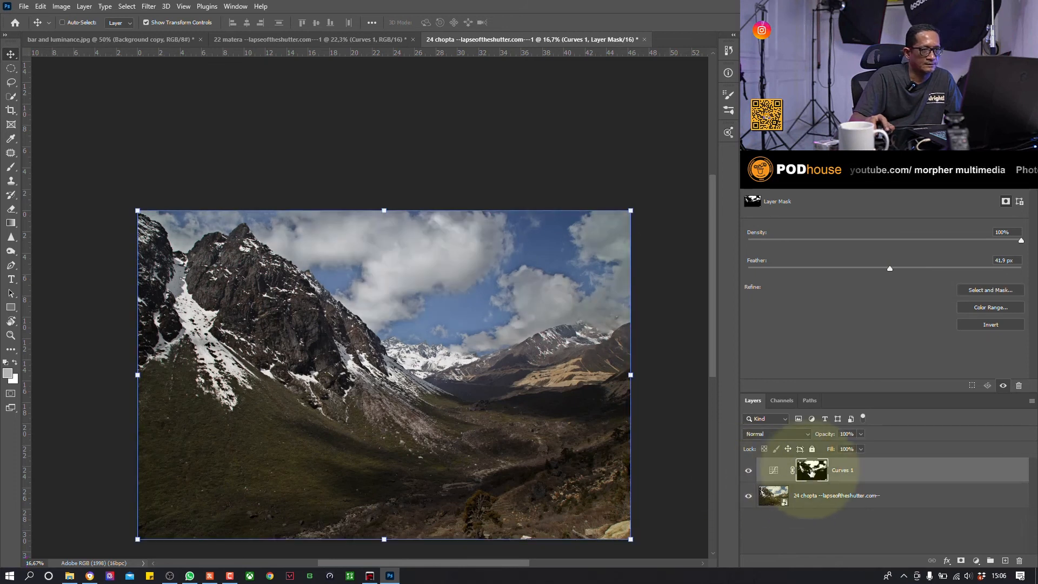
click(860, 433)
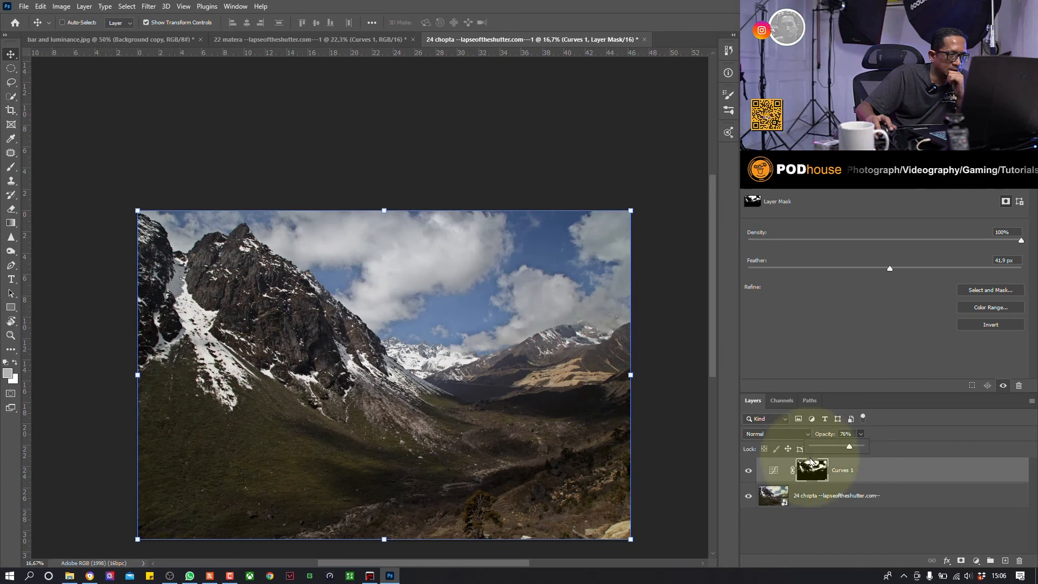
click(749, 471)
click(749, 471)
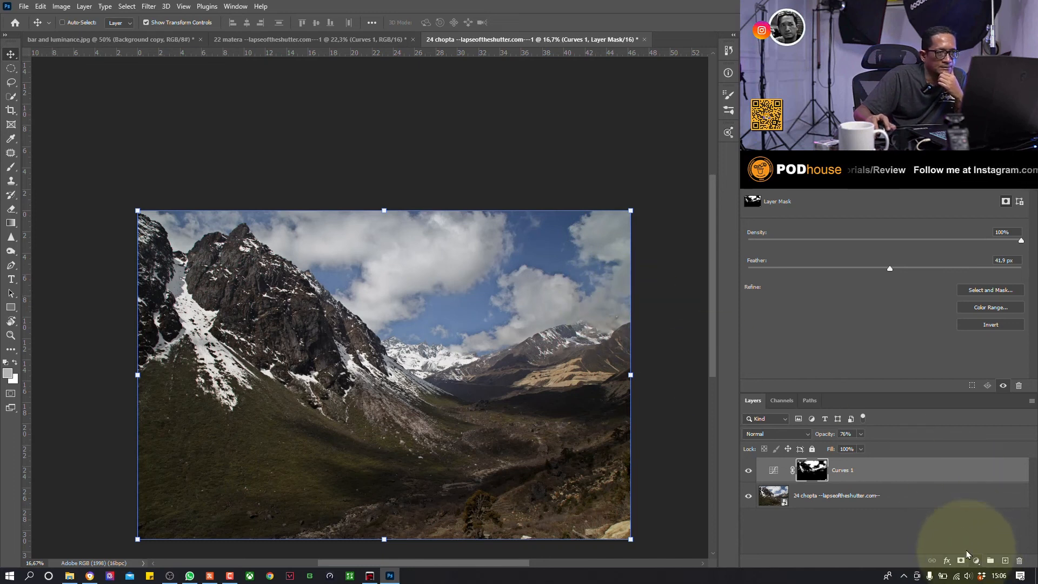
Inspect the rocky peak up close and add a second Curves adjustment layer above Curves 1
mouse_move(247, 279)
mouse_down()
mouse_move(211, 283)
mouse_move(285, 331)
mouse_move(254, 280)
mouse_up()
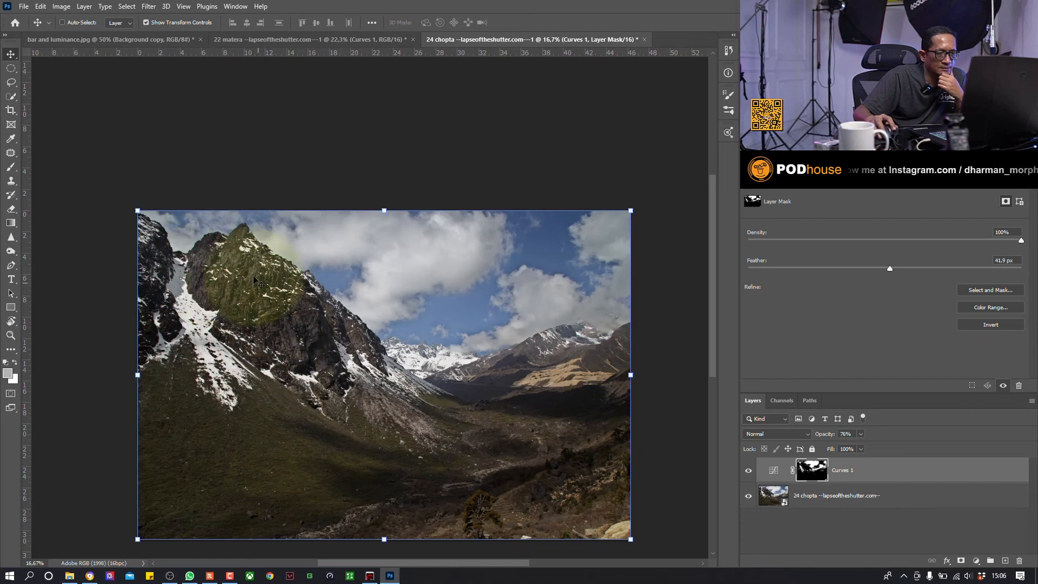
key(ctrl+plus)
key(ctrl+plus)
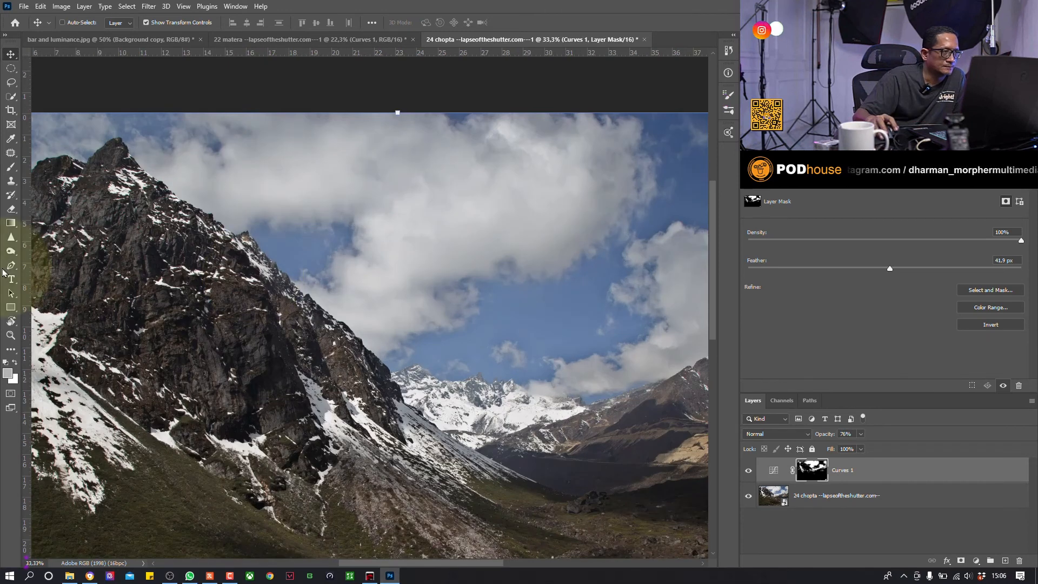
drag(82, 208, 456, 257)
key(ctrl+minus)
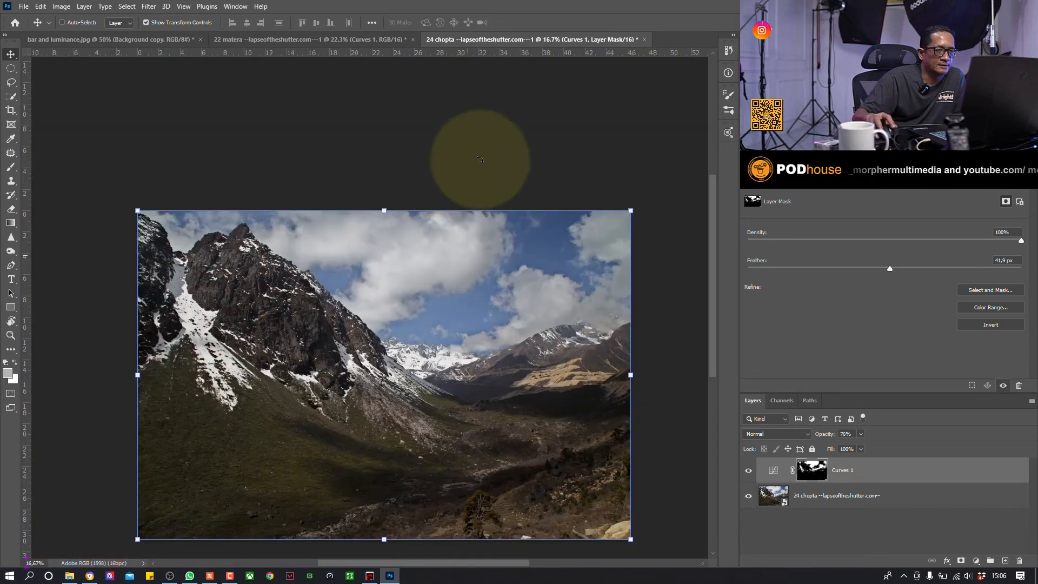
click(976, 561)
click(982, 422)
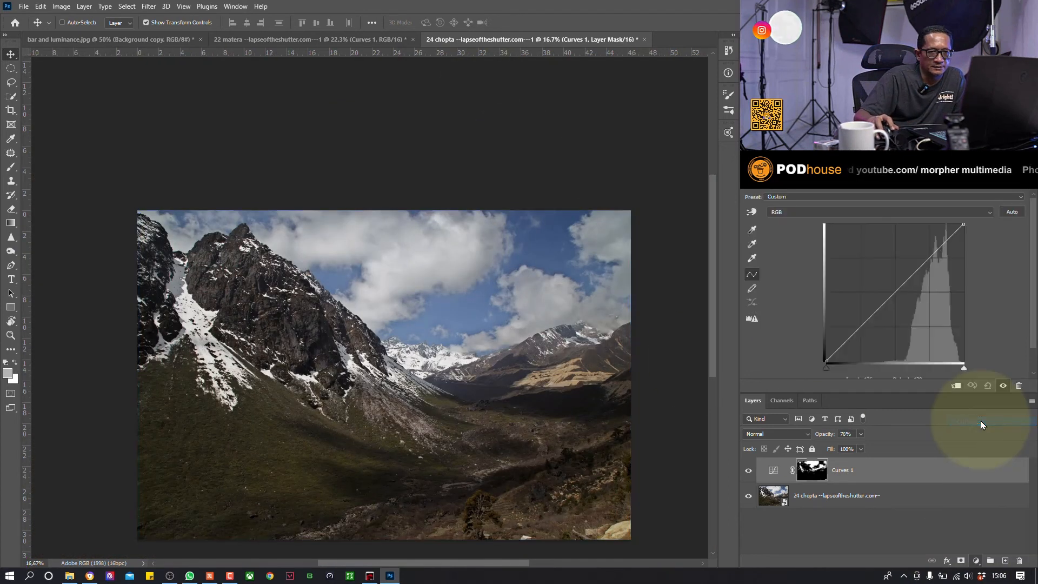
Start a Color Range selection for the Curves 2 mask with Sampled Colors and sample the grey rock of the peak
click(134, 7)
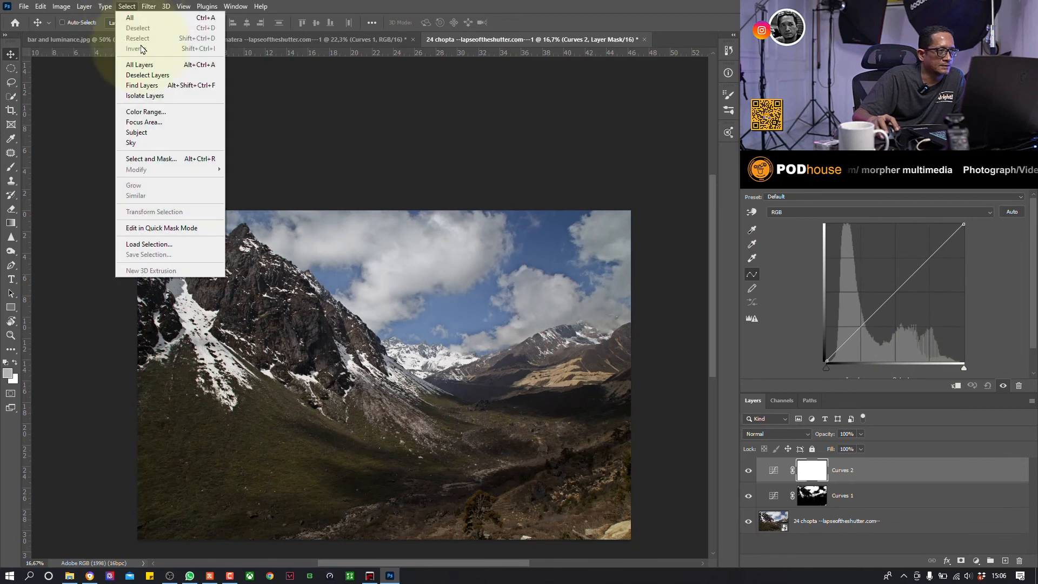
click(162, 113)
click(806, 249)
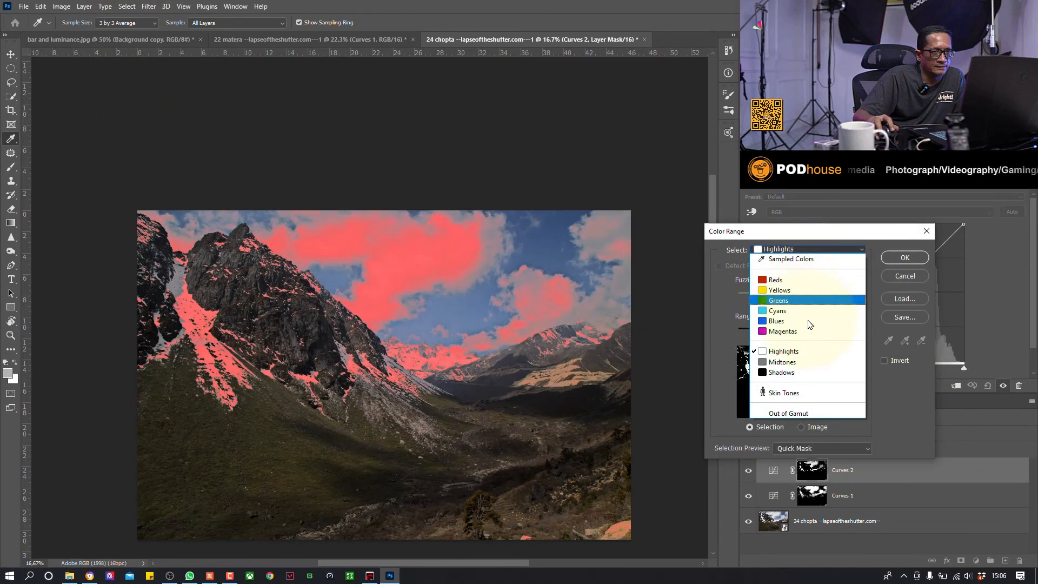
click(786, 260)
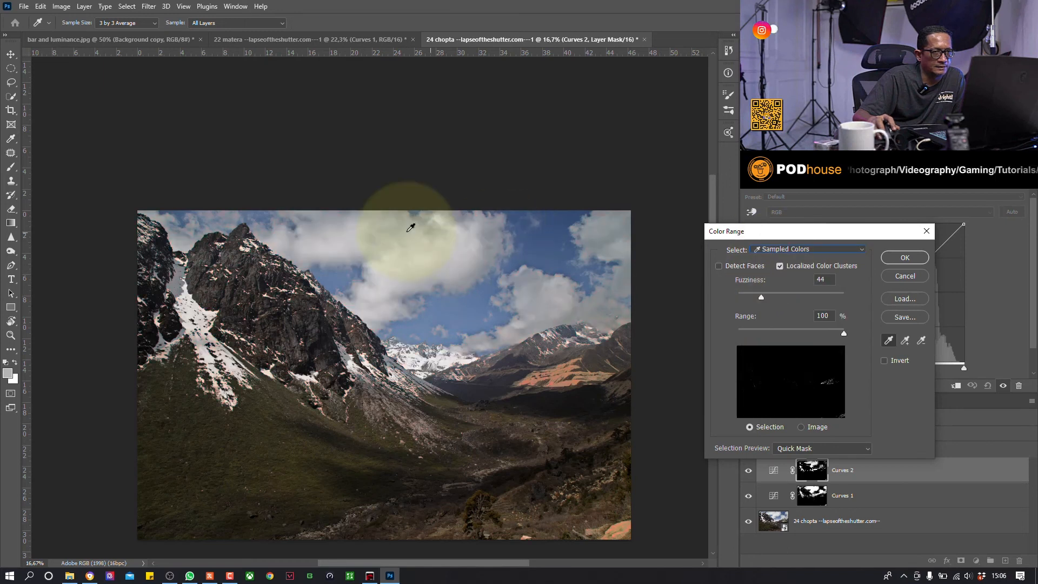
key(ctrl+plus)
key(ctrl+plus)
key(ctrl+plus)
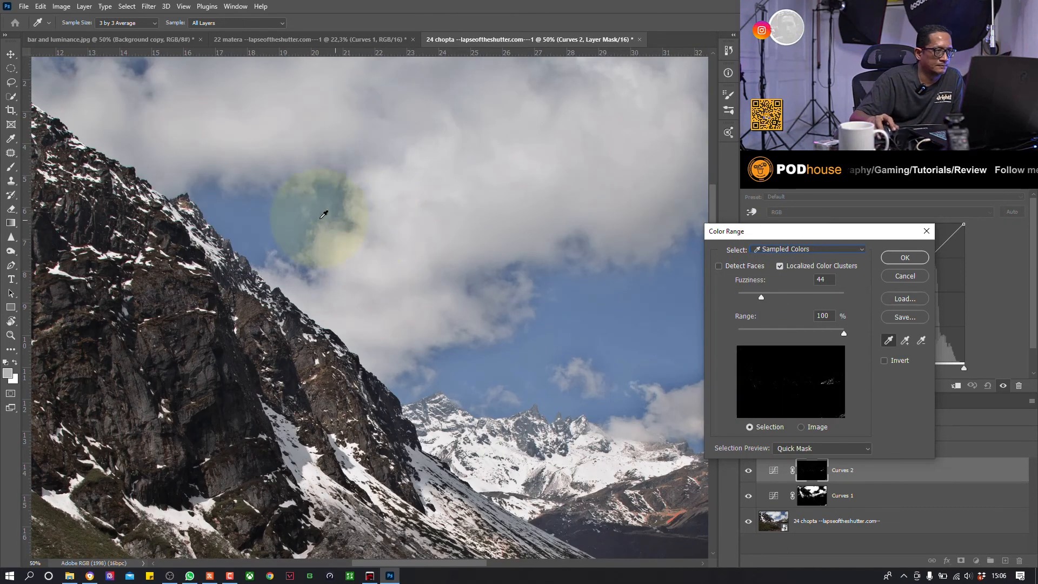
drag(273, 255, 504, 294)
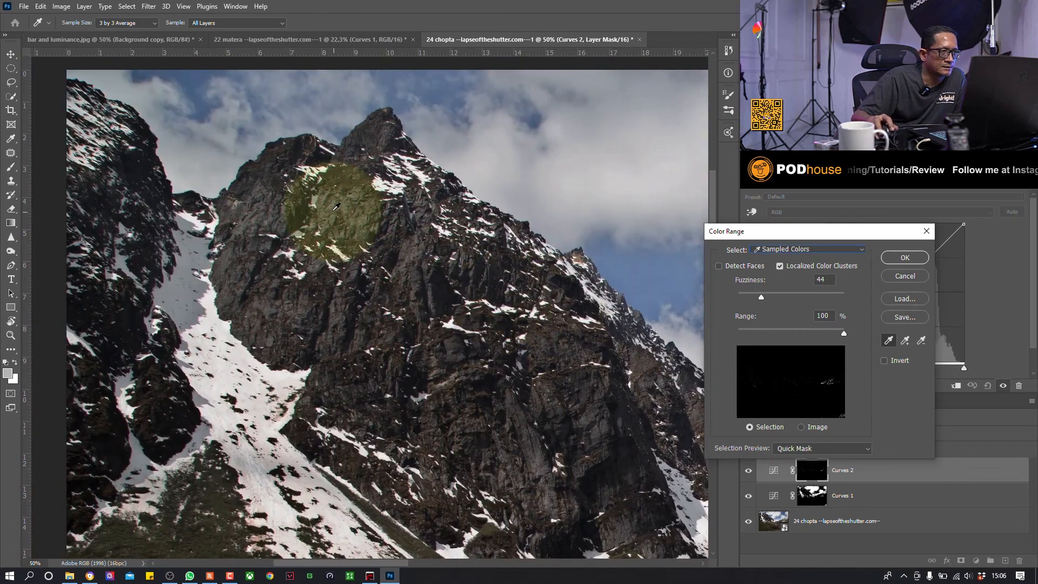
key(ctrl+plus)
key(ctrl+plus)
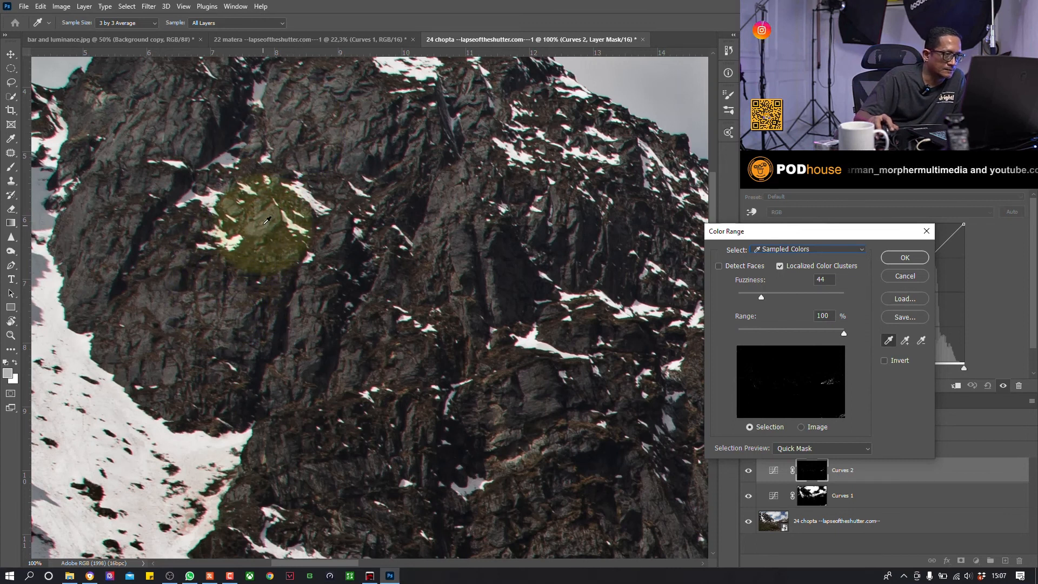
click(335, 243)
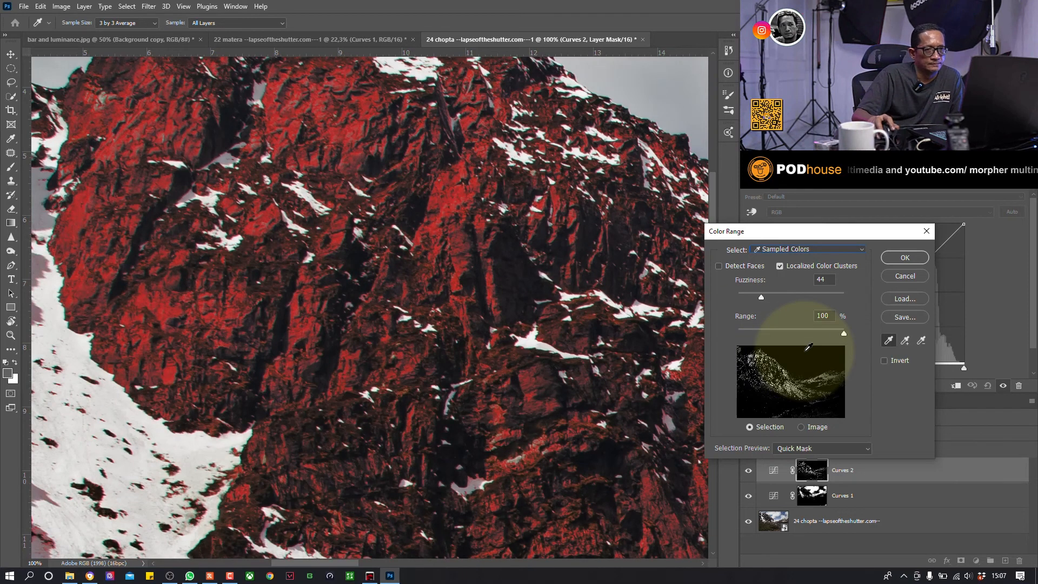
Refine the rock selection to fuzziness 18 and range 100% and apply it as the Curves 2 mask
drag(842, 335, 831, 334)
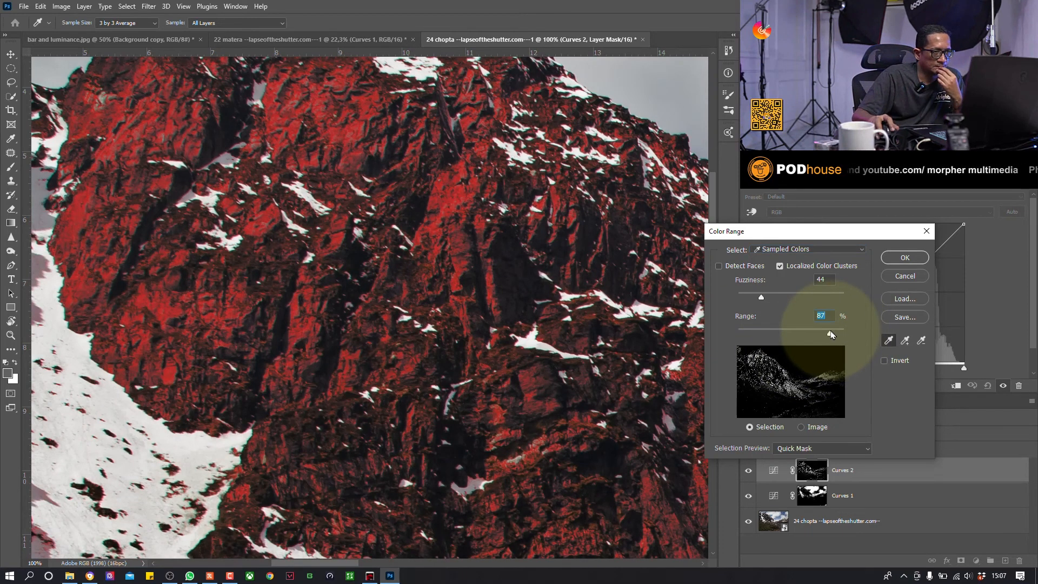
key(ctrl+minus)
key(ctrl+minus)
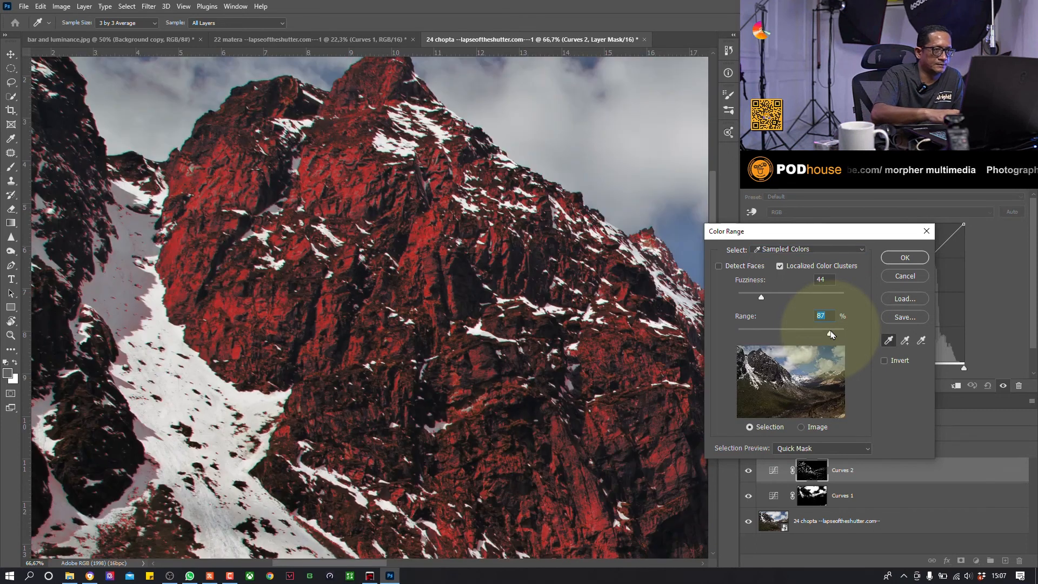
key(ctrl+minus)
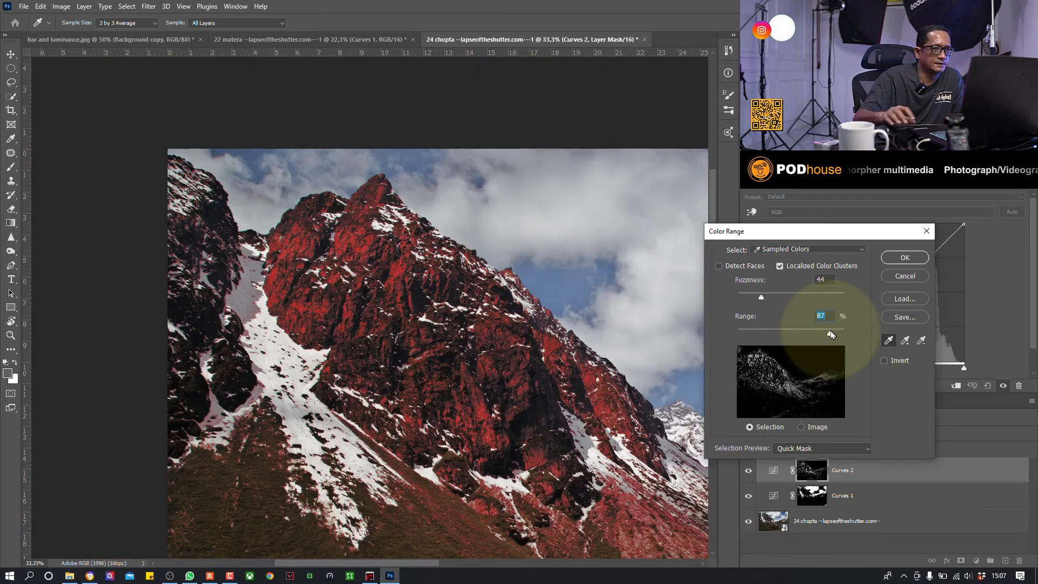
drag(761, 297, 754, 298)
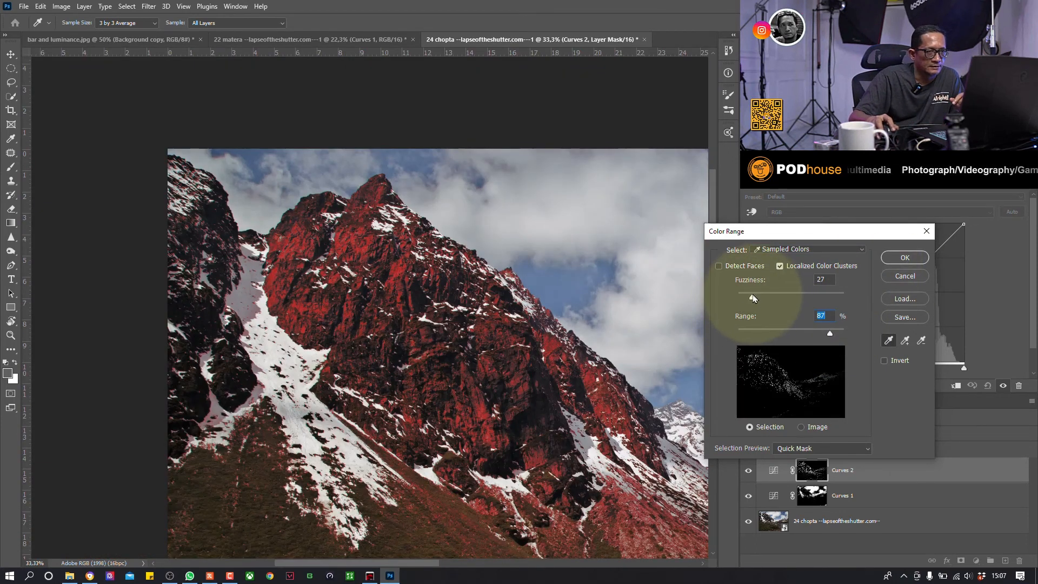
drag(829, 333, 853, 335)
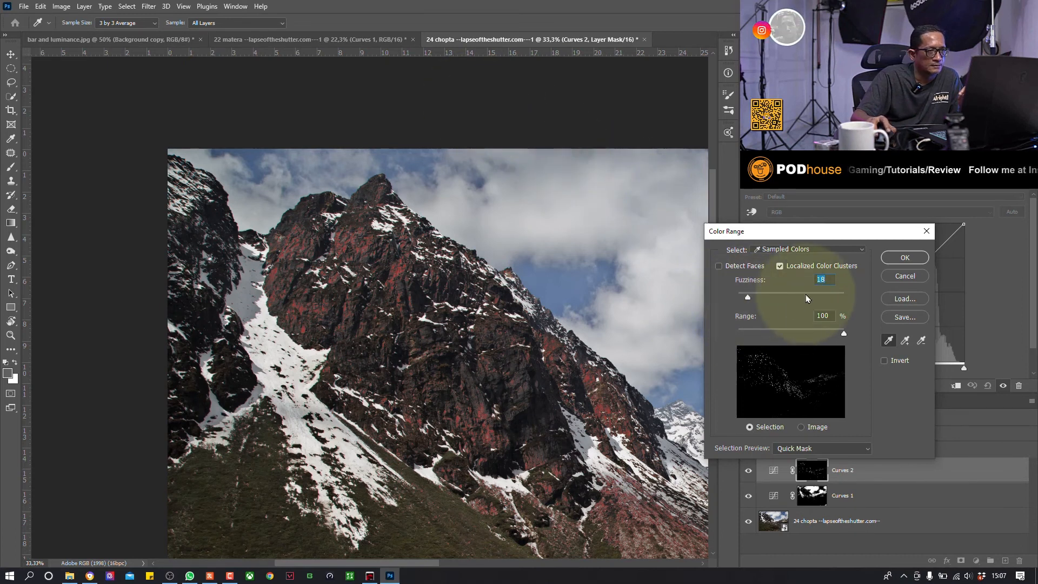
click(918, 260)
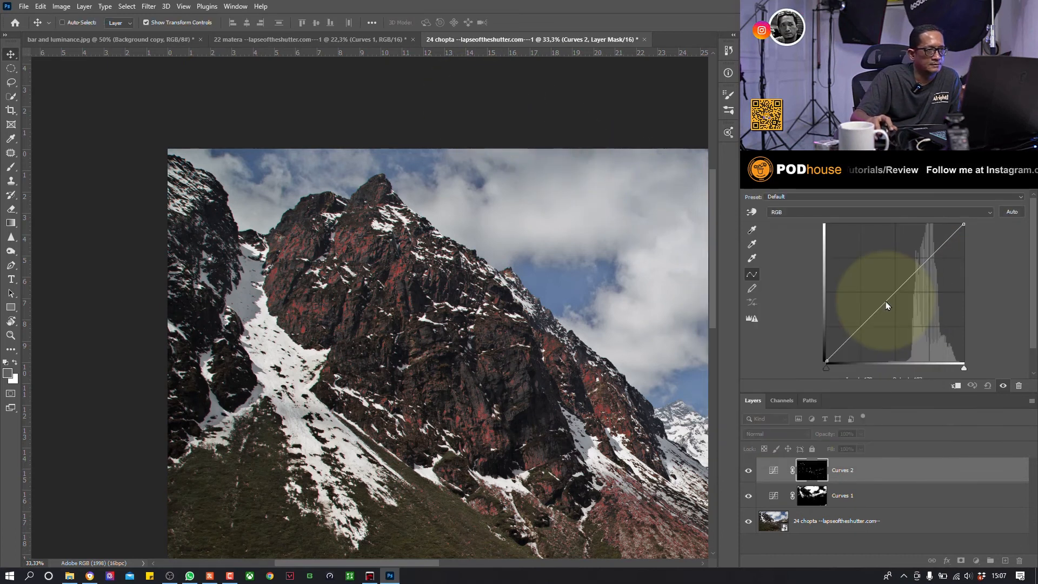
Raise the Curves 2 curve steeply from its lower midtones to brighten the masked rock
drag(877, 277, 859, 262)
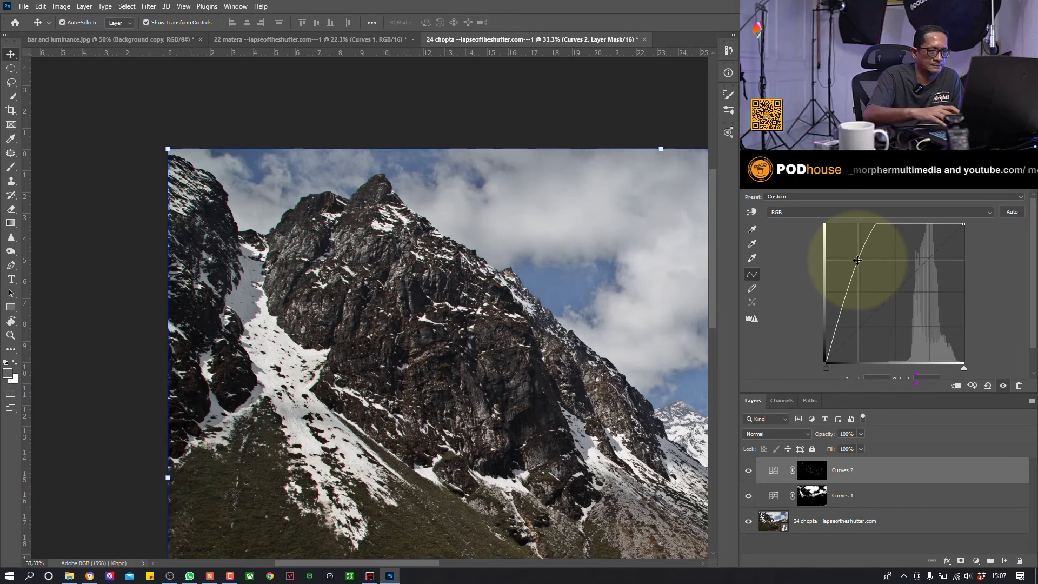
Fit the whole photo in view and compare it with the Curves 2 layer hidden and shown
key(ctrl+minus)
key(ctrl+minus)
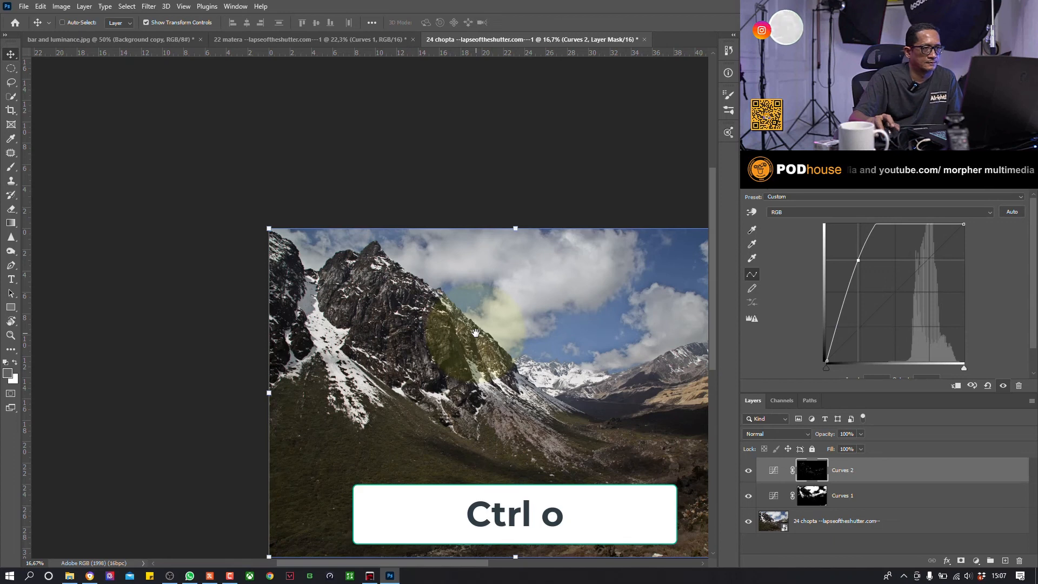
key(ctrl+0)
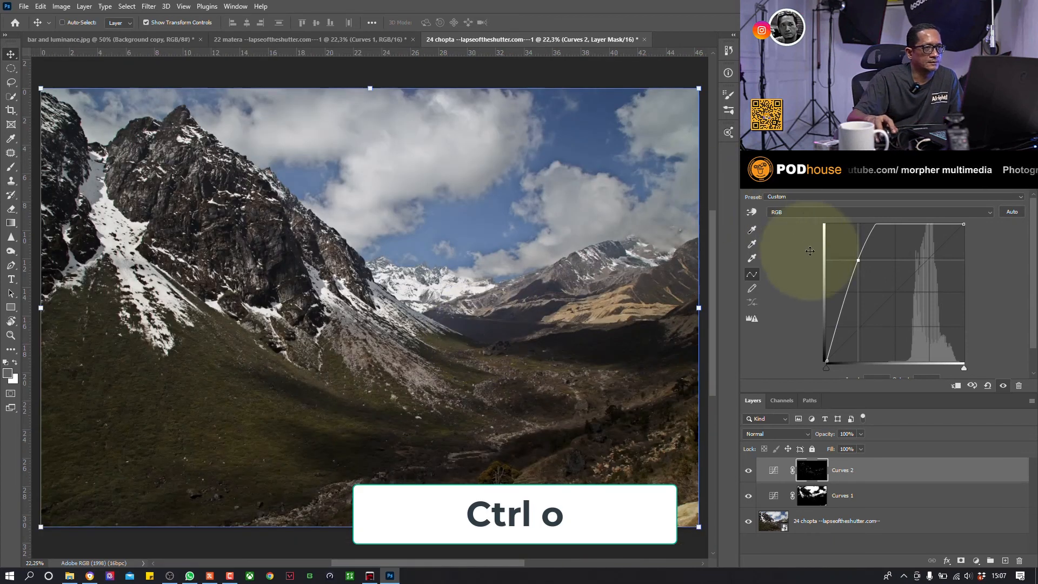
click(749, 471)
click(749, 471)
click(750, 471)
click(749, 471)
click(751, 471)
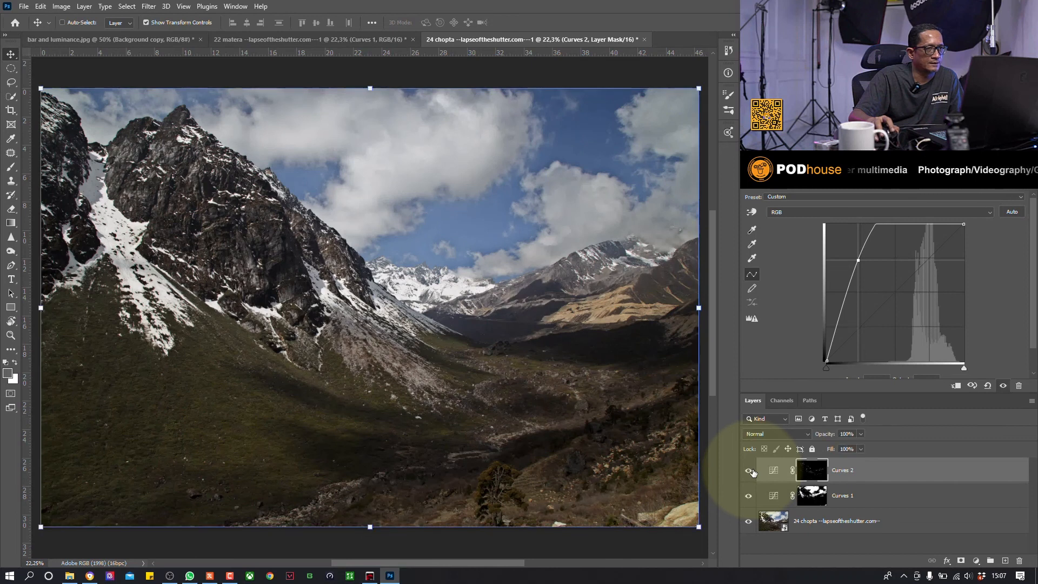
click(751, 471)
click(750, 471)
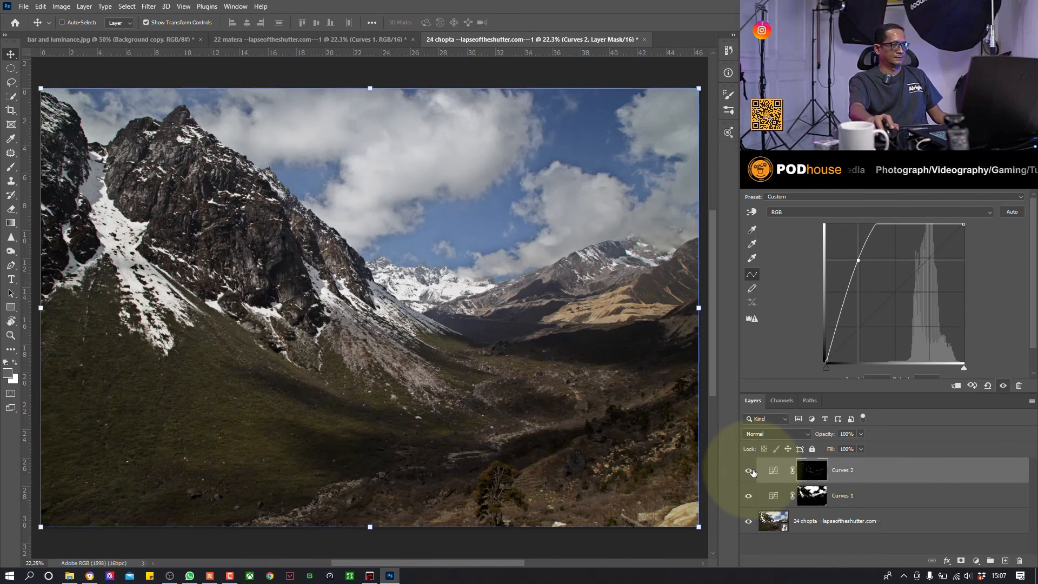
click(750, 472)
click(750, 472)
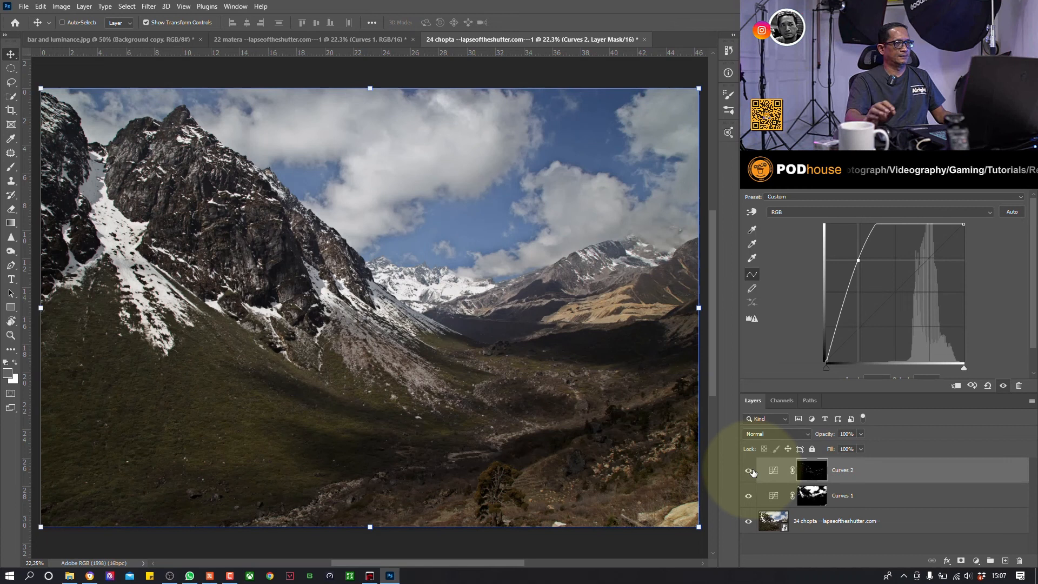
Add a third Curves adjustment layer above Curves 2 and start a Color Range selection of the Midtones for its mask
key(ctrl+minus)
key(ctrl+plus)
key(ctrl+minus)
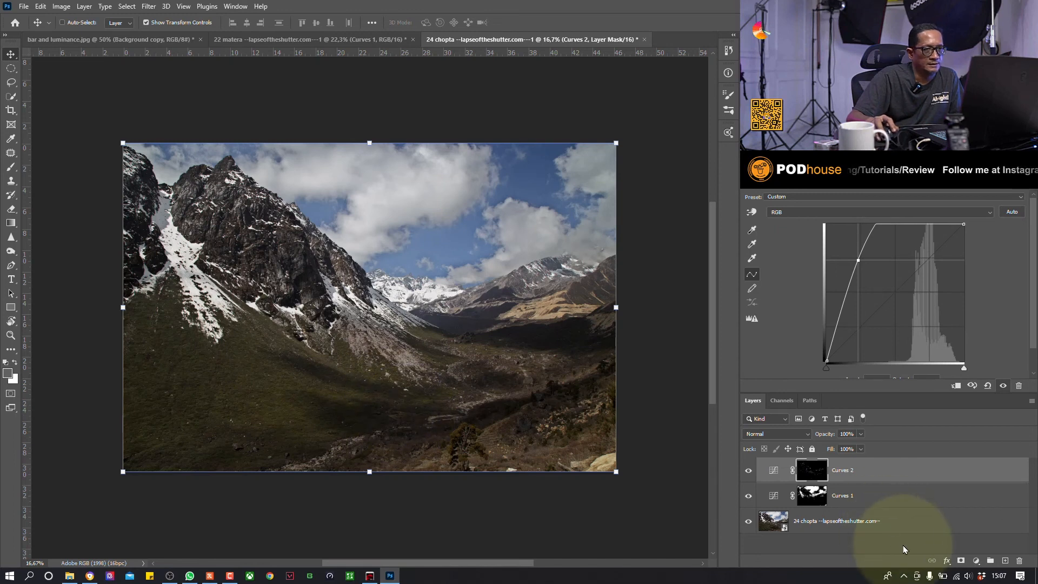
click(976, 561)
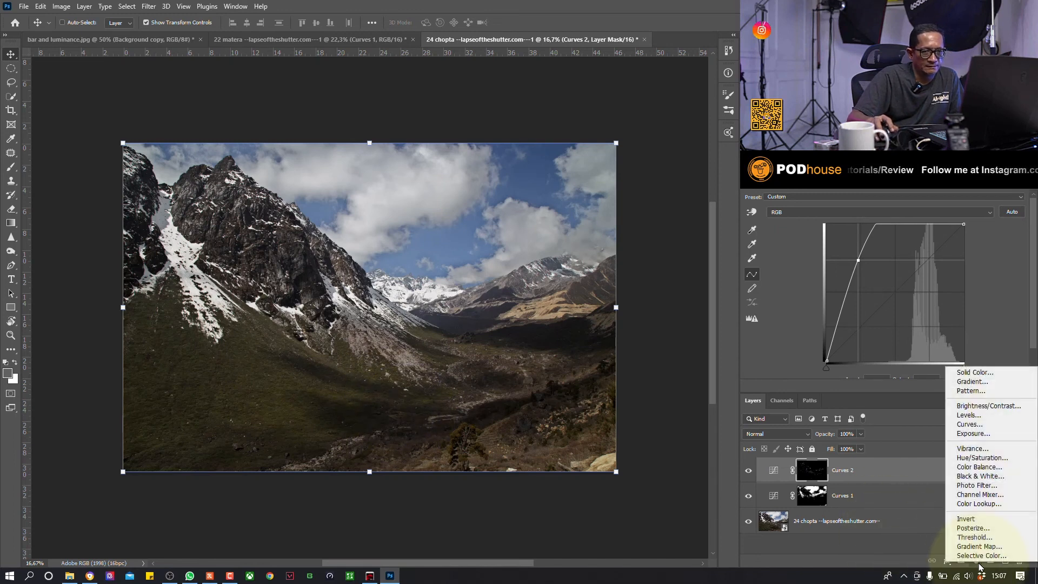
click(969, 424)
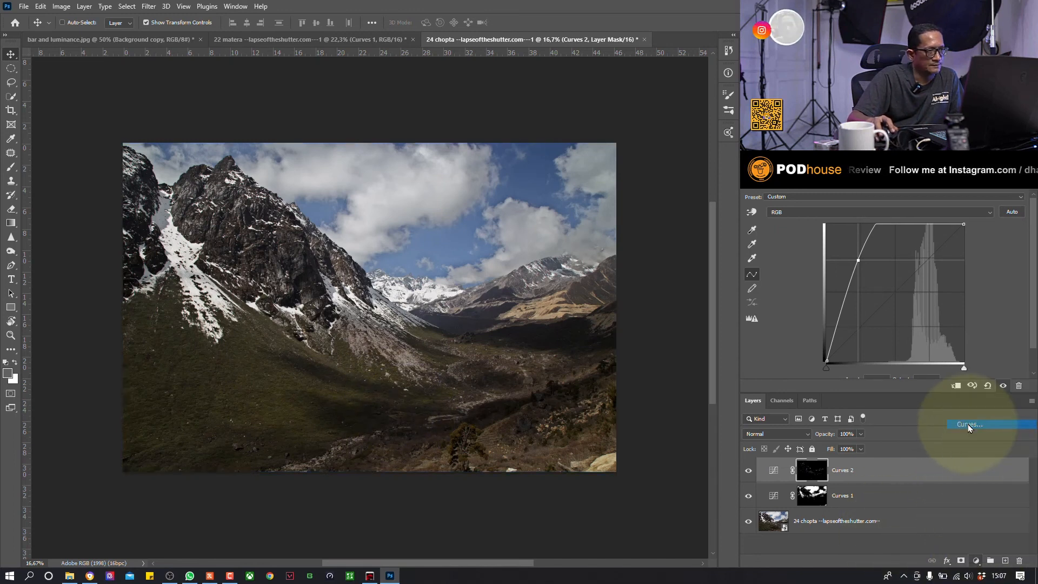
click(133, 7)
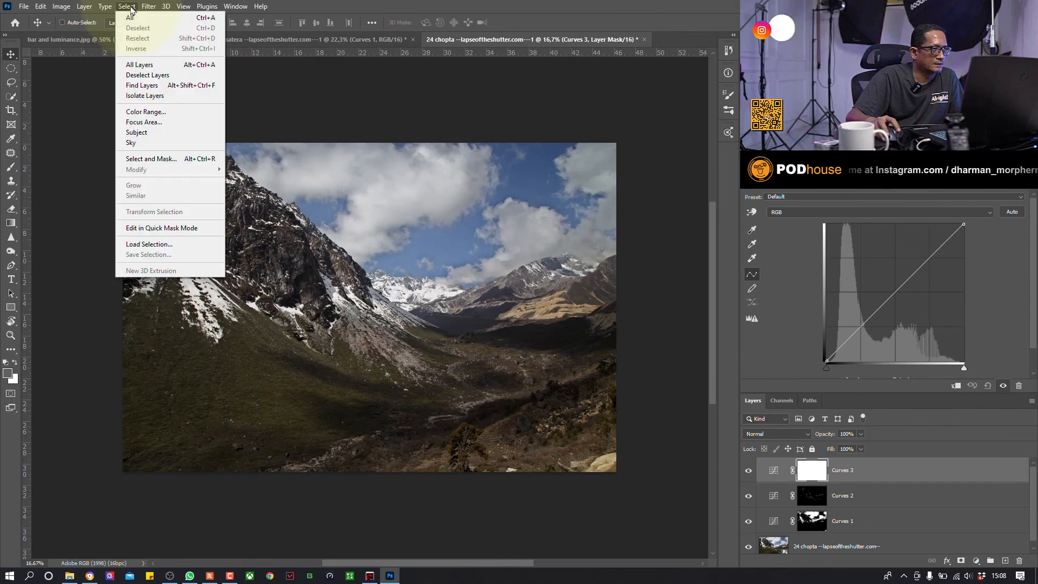
click(152, 114)
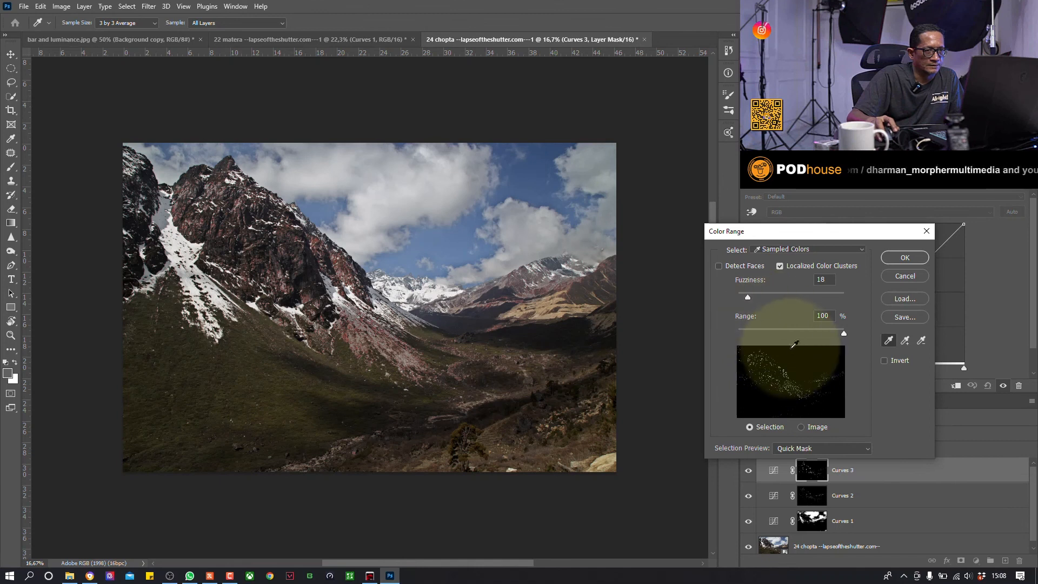
click(792, 249)
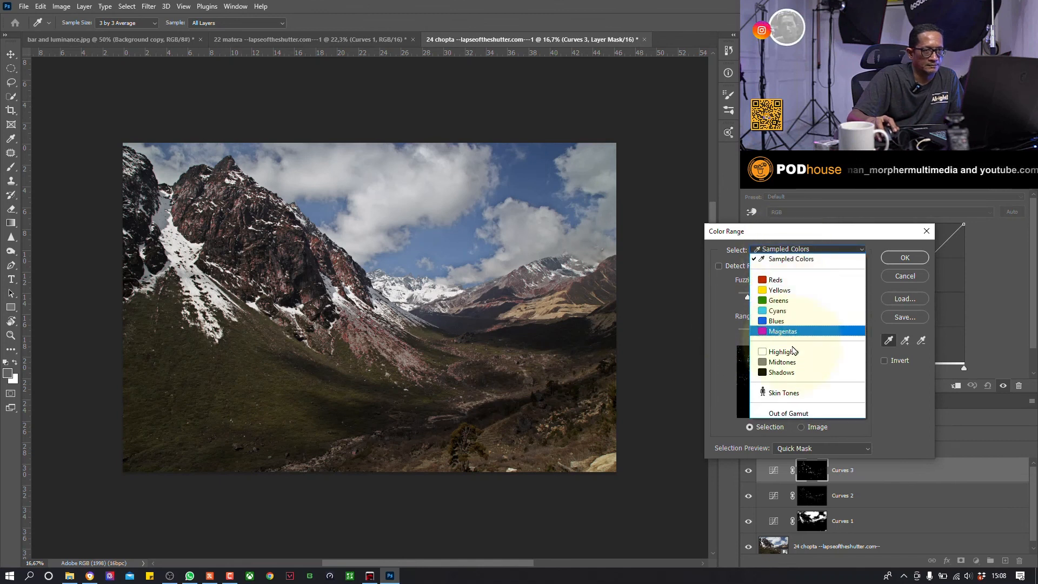
click(783, 362)
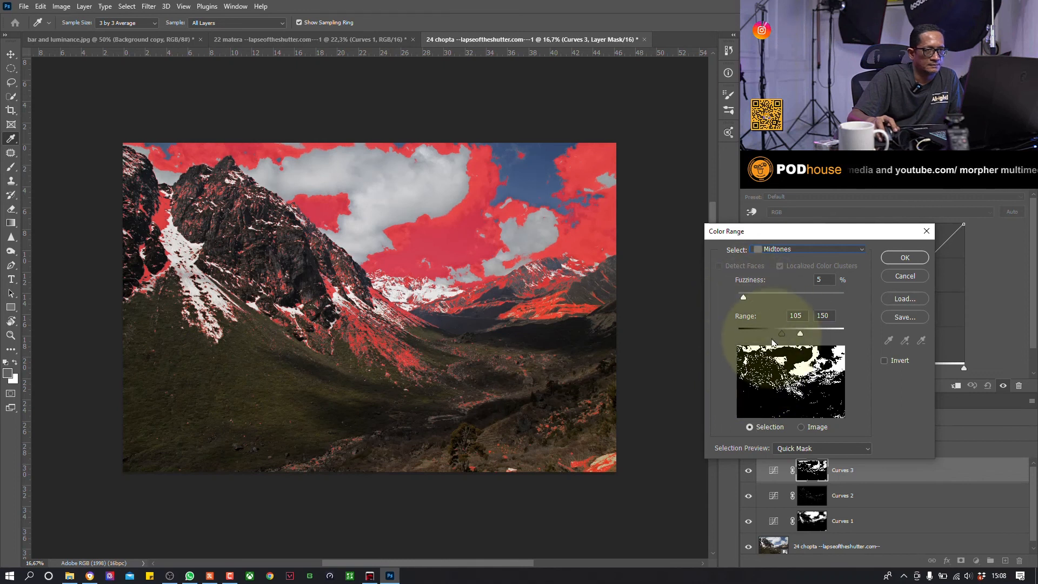
Narrow the Midtones selection to a range of 49 to 81 and apply it as the Curves 3 mask
mouse_move(776, 332)
mouse_down()
mouse_move(843, 335)
mouse_move(756, 333)
mouse_up()
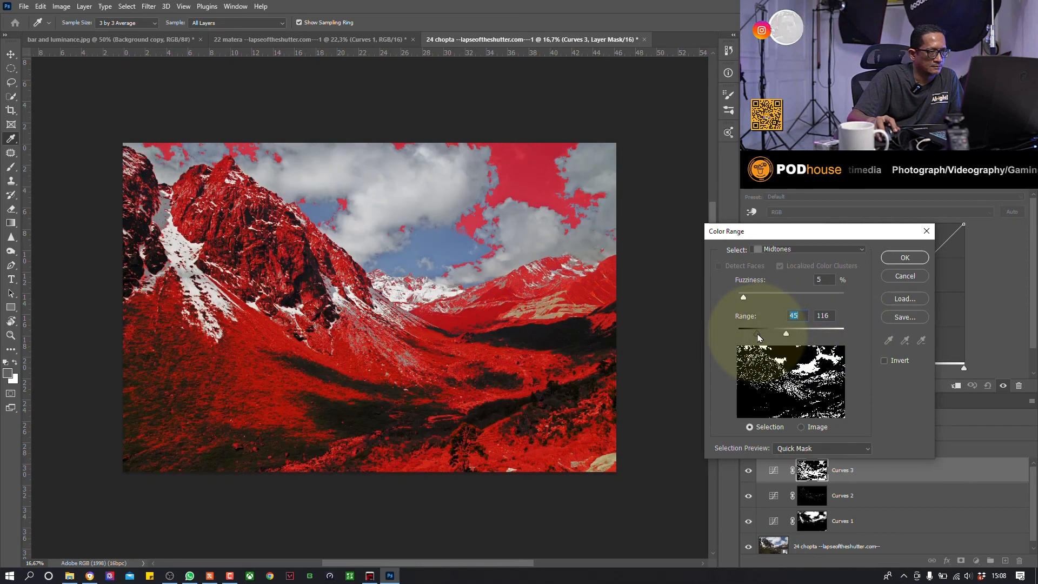
click(779, 335)
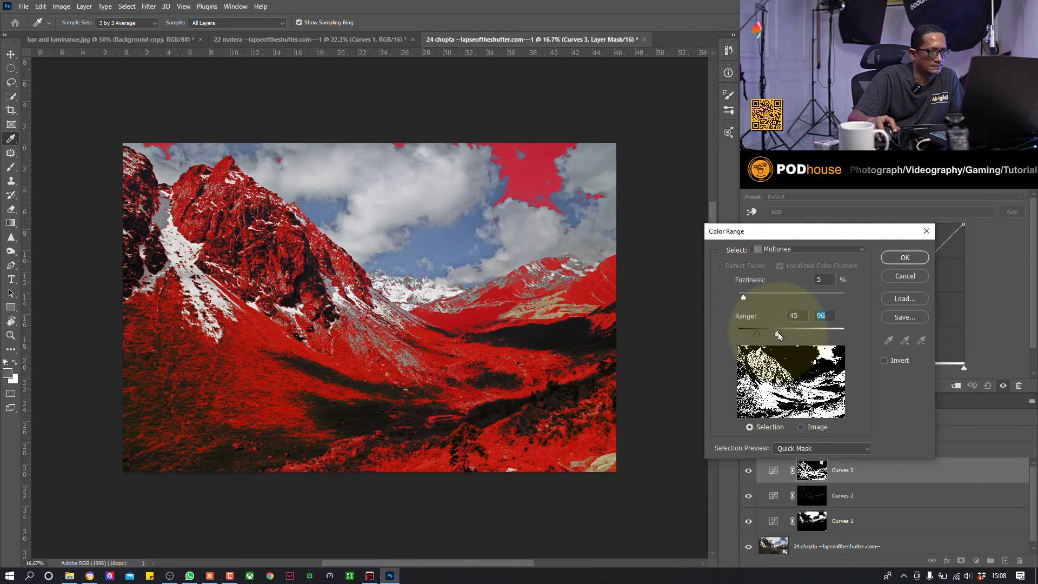
mouse_move(776, 335)
mouse_down()
mouse_move(752, 334)
mouse_move(767, 336)
mouse_up()
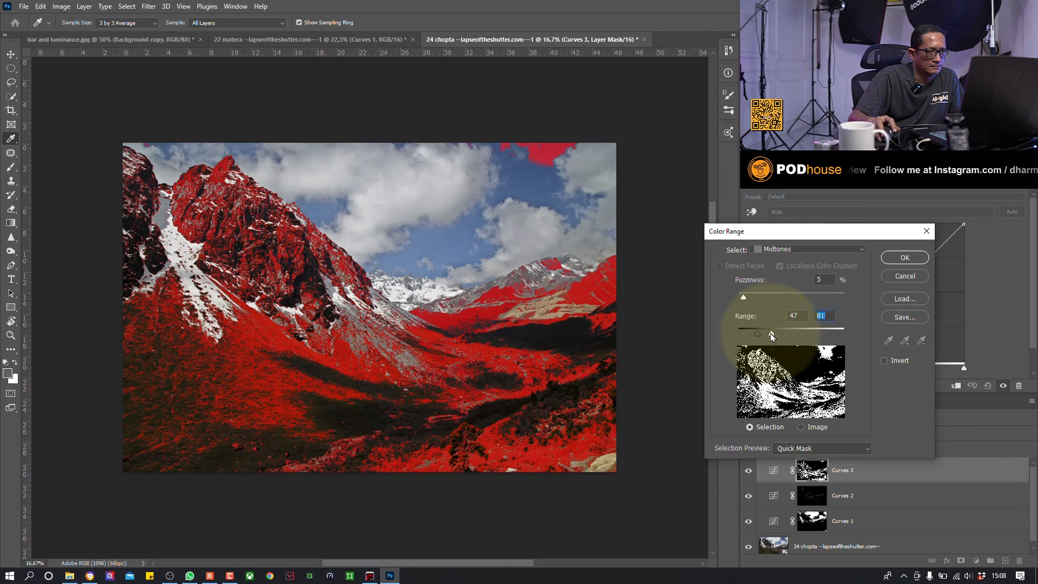
drag(760, 338, 762, 339)
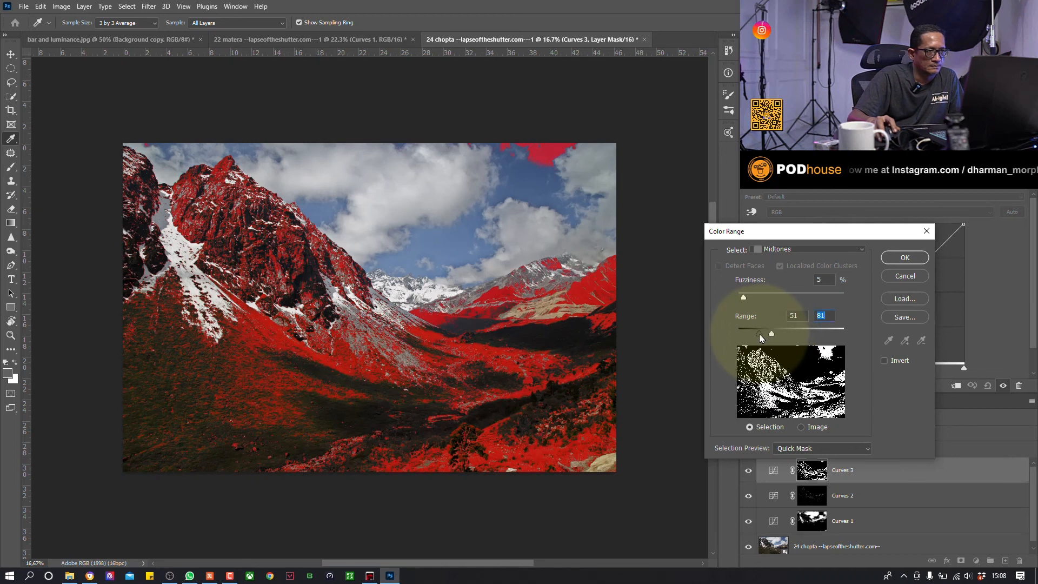
click(760, 338)
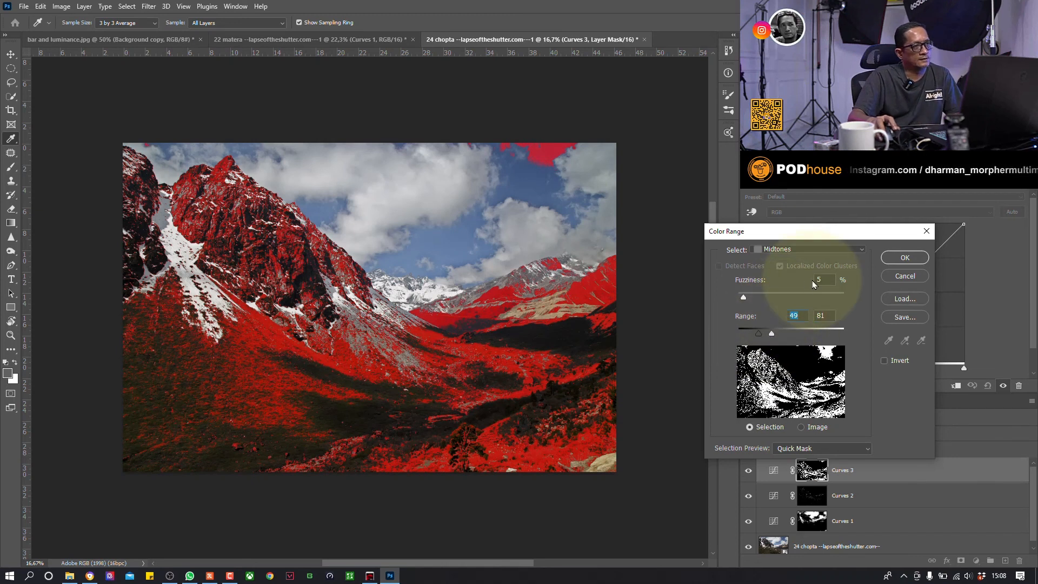
click(904, 259)
key(v)
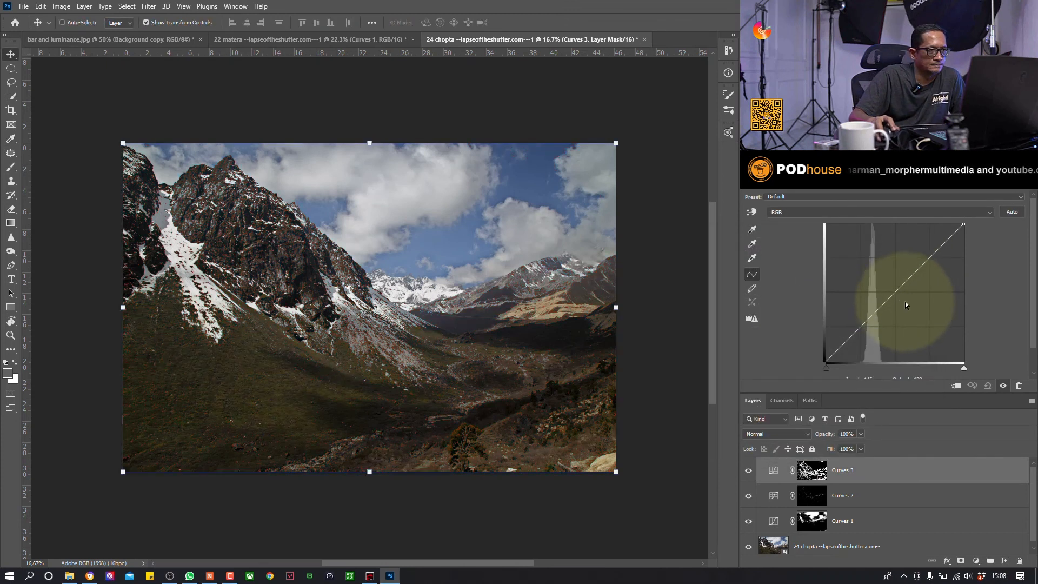
Raise the midtones of the Curves 3 curve moderately to brighten the masked slopes and compare the image with the layer hidden and shown
mouse_move(892, 290)
mouse_down()
mouse_move(873, 286)
mouse_move(886, 285)
mouse_up()
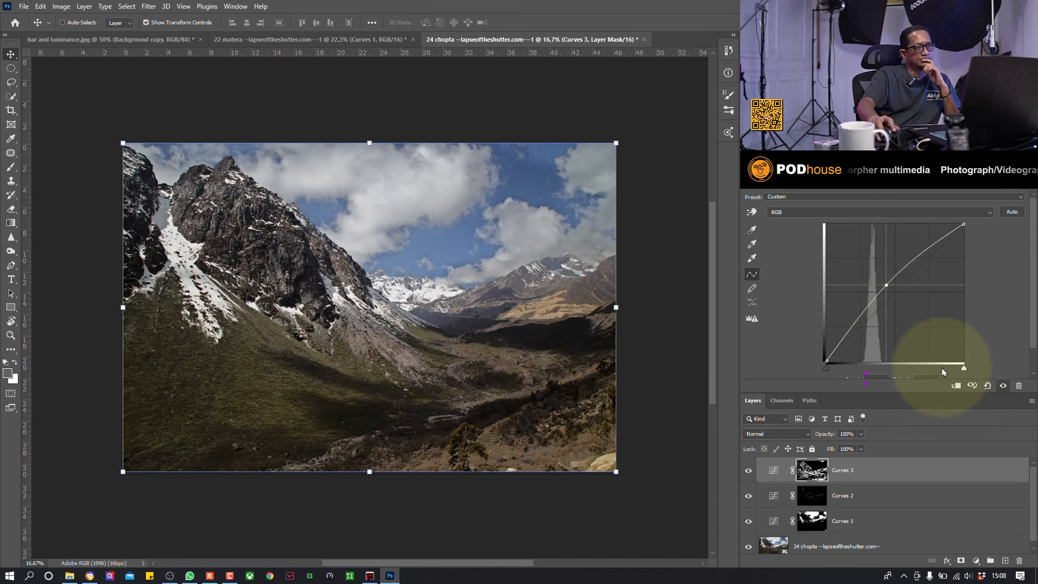
click(749, 471)
click(748, 471)
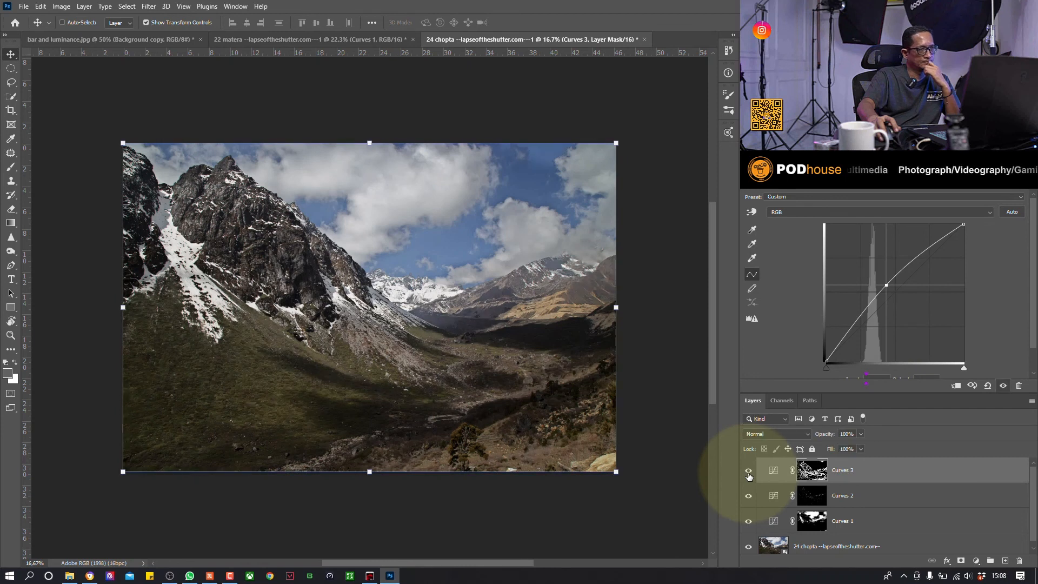
click(748, 474)
click(749, 475)
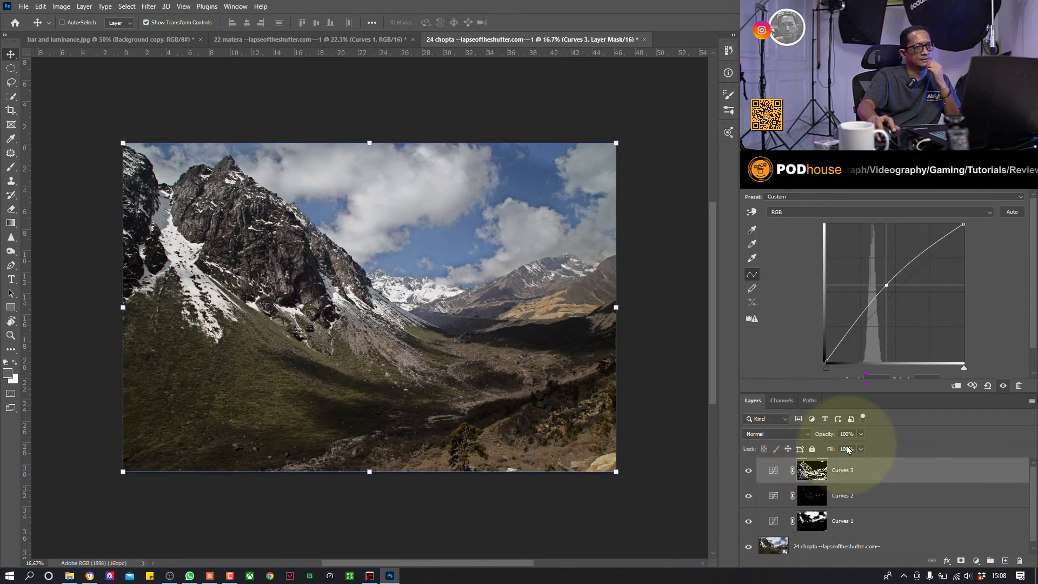
Add a Selective Color adjustment layer above Curves 3 and lower cyan in the Reds to its minimum
click(977, 560)
click(979, 554)
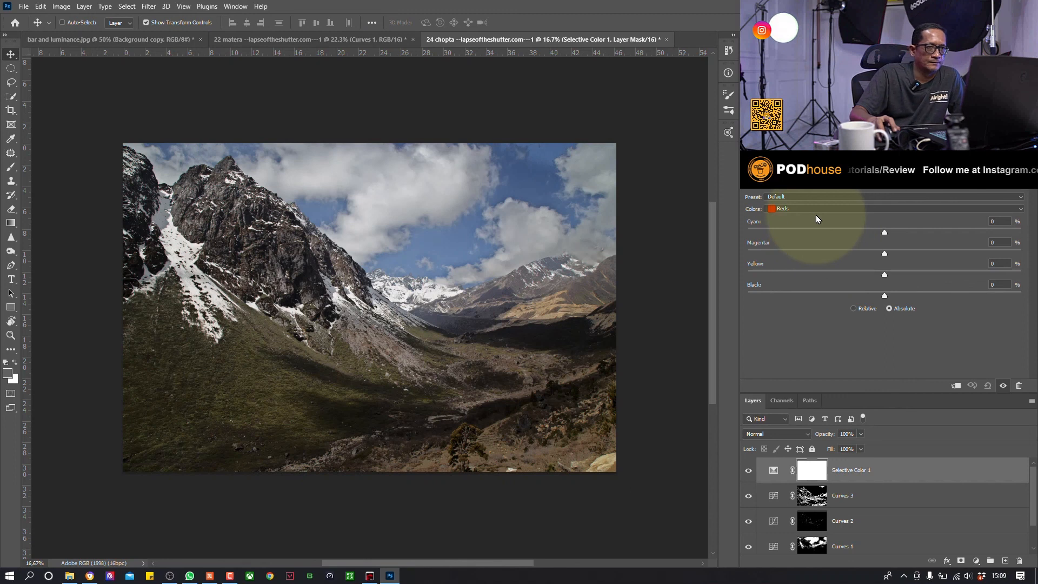
click(809, 209)
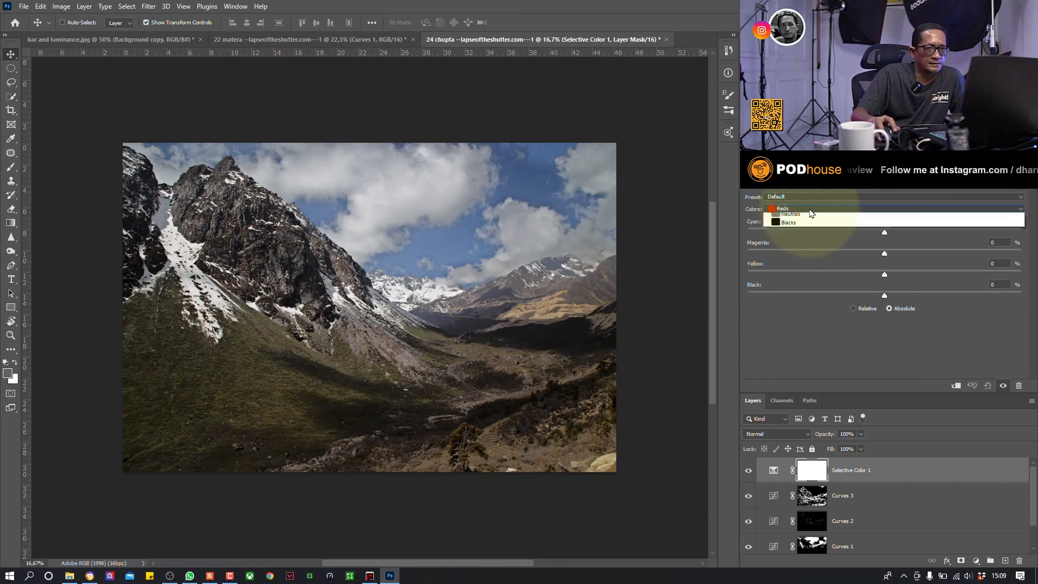
click(810, 209)
click(789, 208)
click(796, 209)
click(795, 209)
click(796, 209)
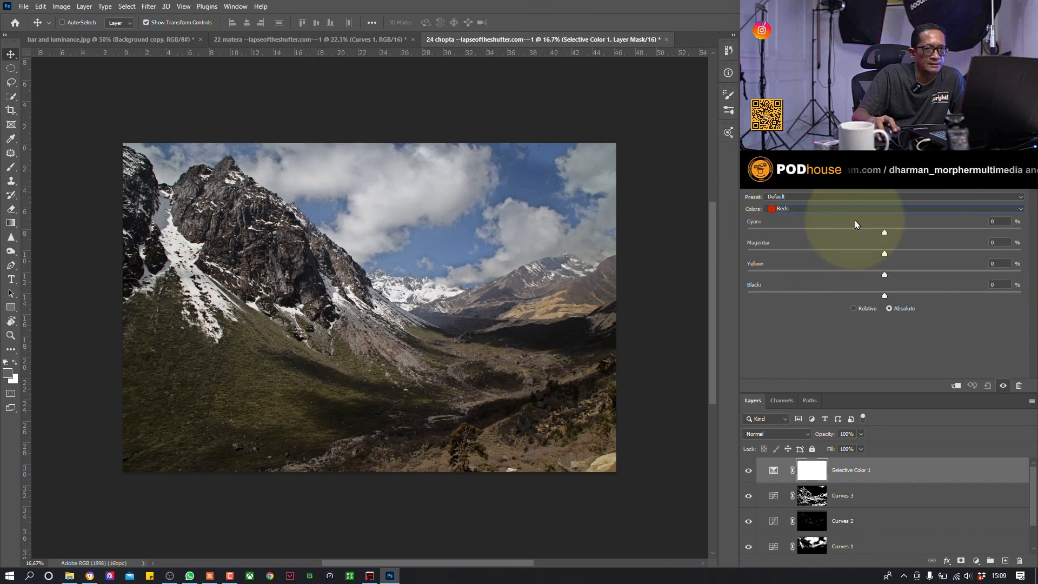
click(785, 212)
click(788, 212)
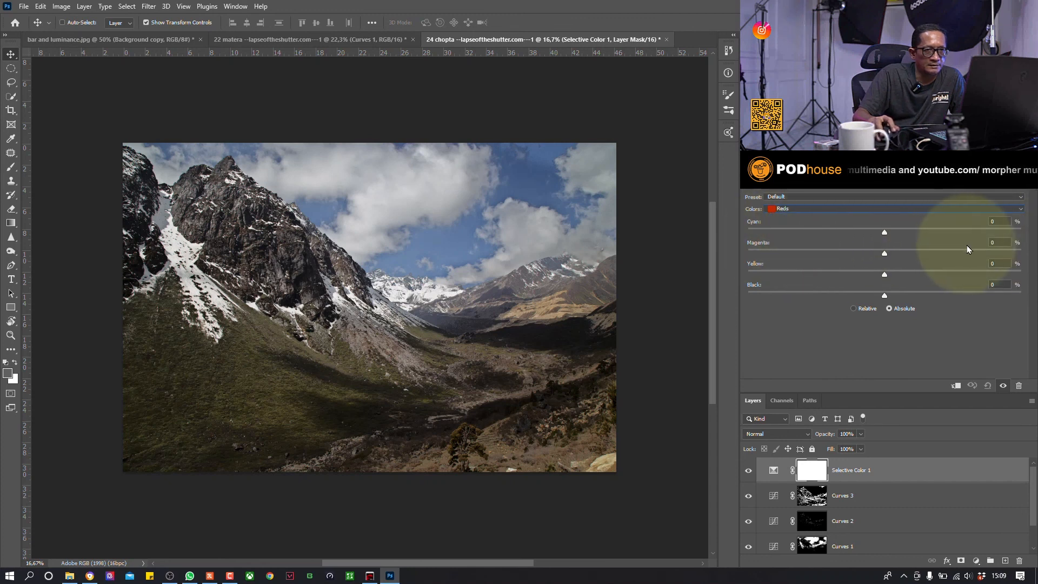
drag(884, 232, 719, 241)
Raise yellow in the Yellows to its maximum and lower magenta in the Greens to its minimum in the Selective Color layer
click(794, 209)
click(795, 216)
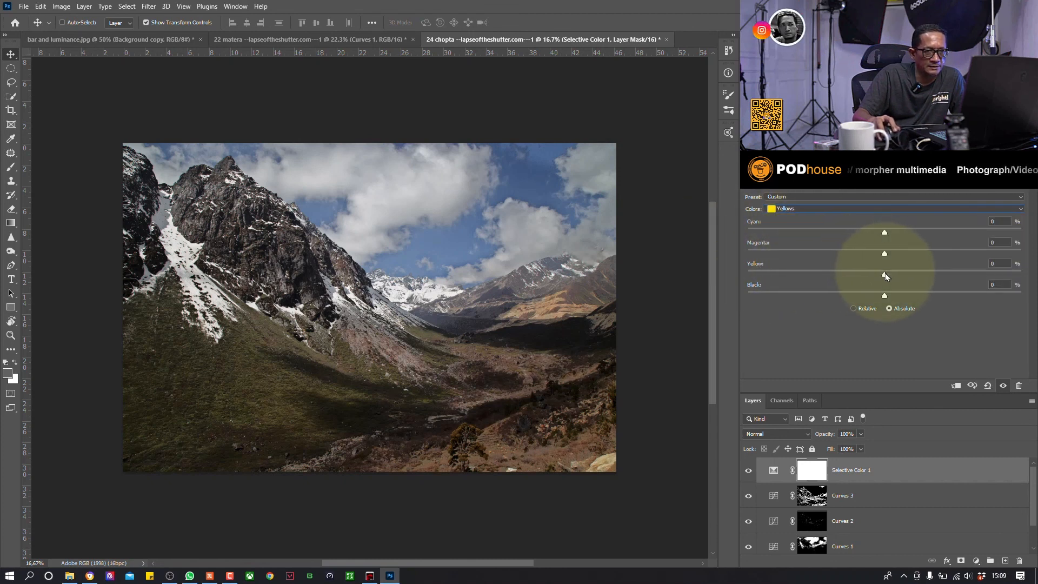
drag(885, 276, 1021, 272)
click(845, 209)
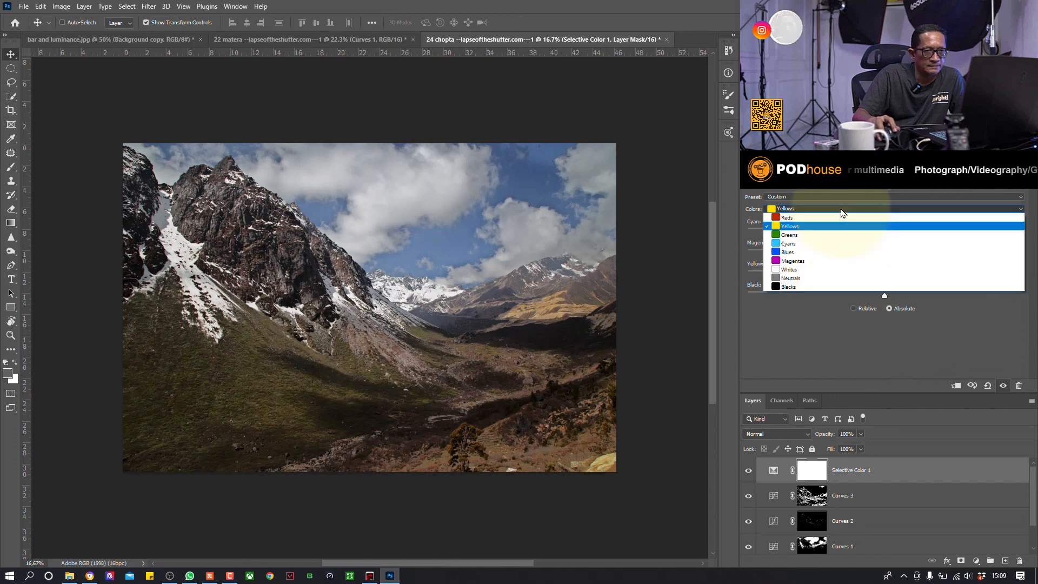
click(800, 232)
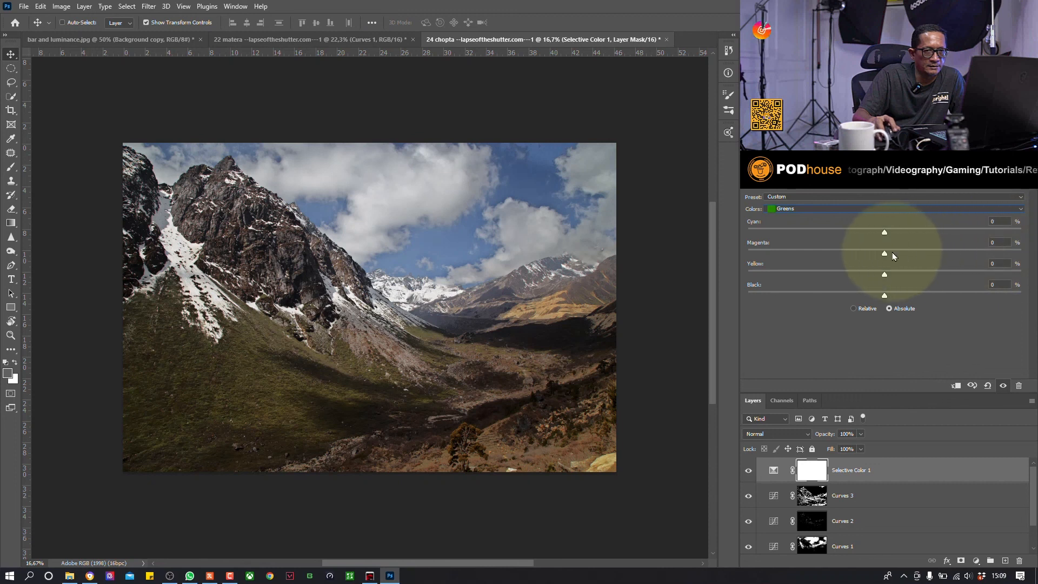
drag(884, 253, 734, 256)
Go through the Cyans and Blues ranges of the Selective Color layer and set magenta in the Magentas to +100%
click(808, 210)
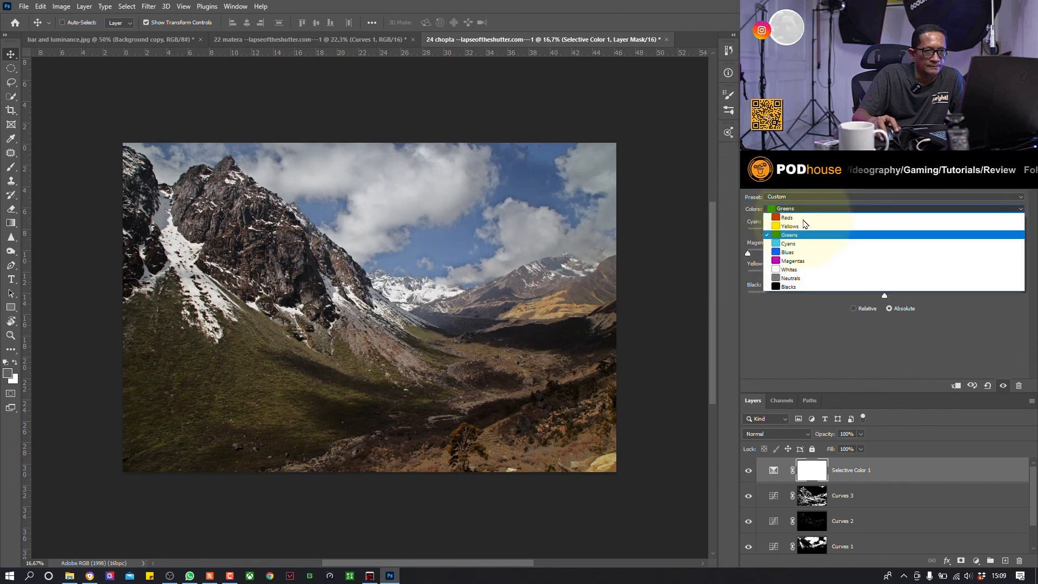
click(865, 234)
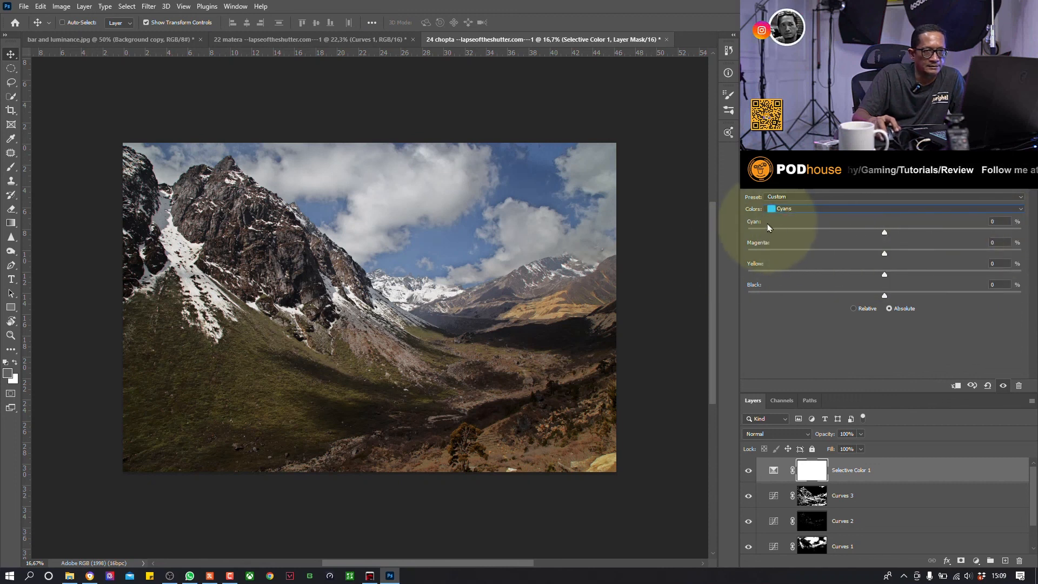
click(843, 209)
click(815, 252)
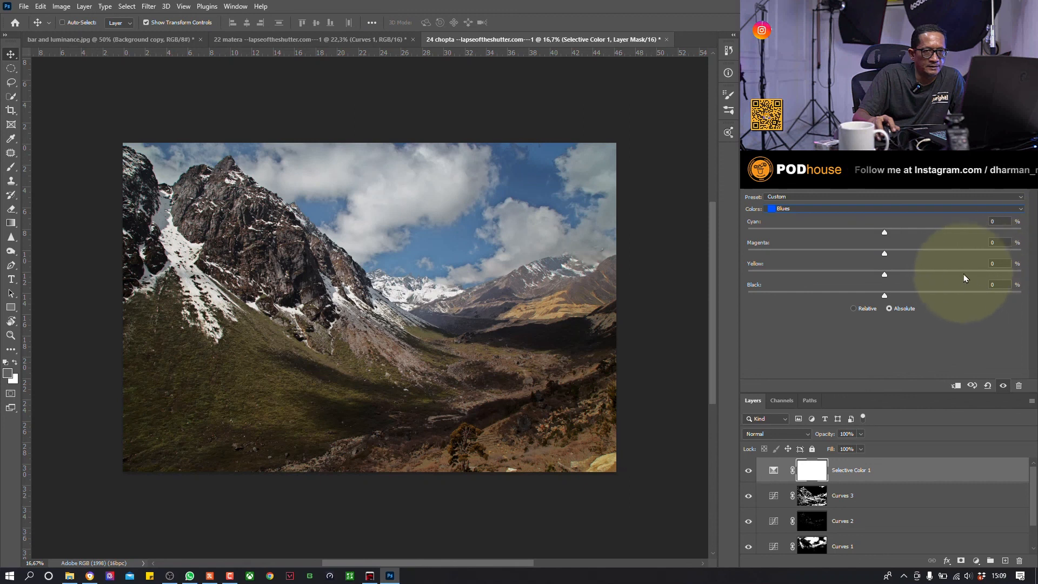
click(845, 210)
click(822, 264)
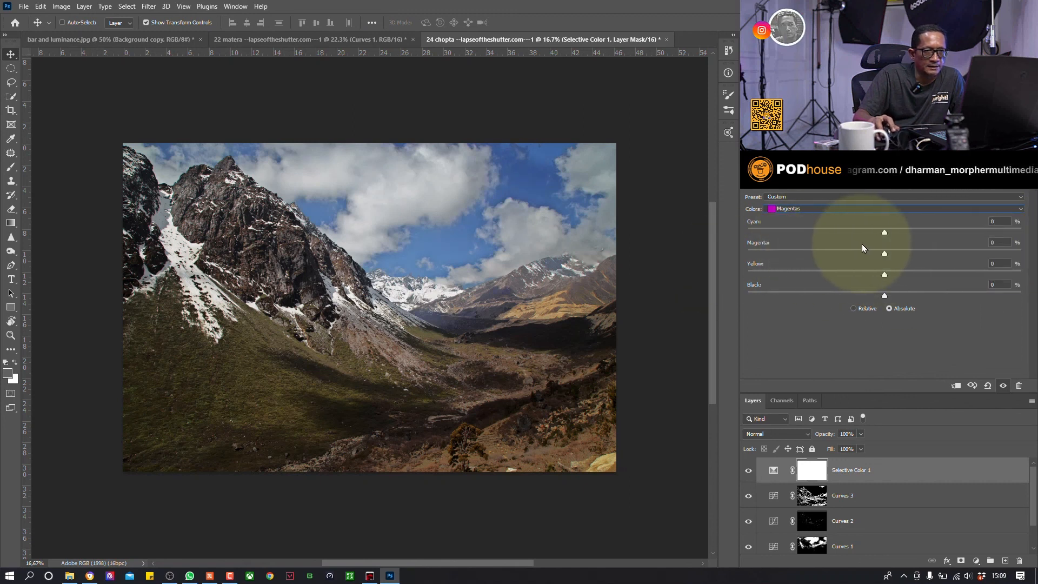
drag(884, 253, 1025, 246)
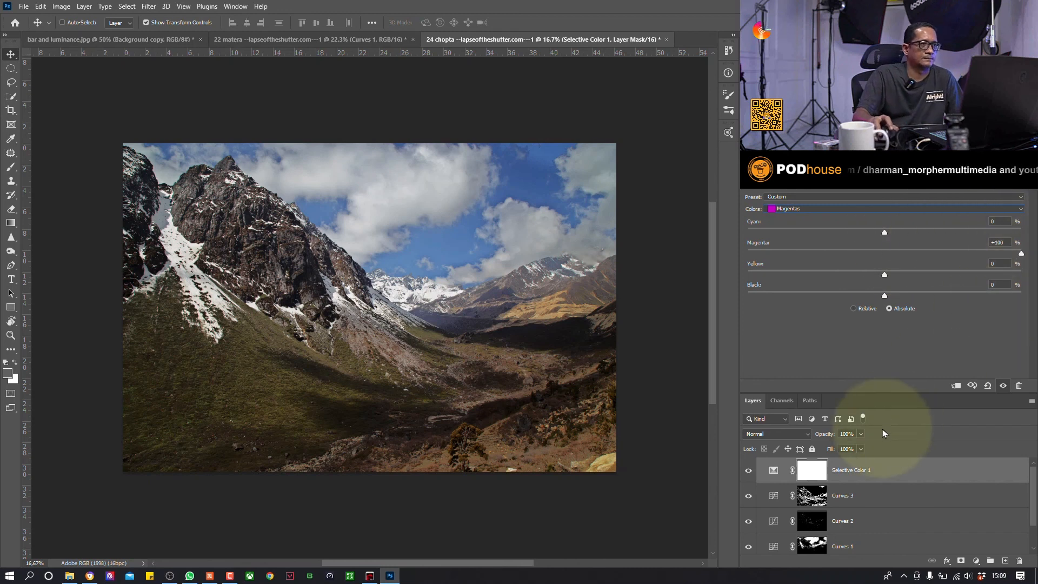
Compare the original mountain photo with the edited version by hiding and restoring all adjustment layers together
click(748, 475)
scroll(980, 471, down, 1)
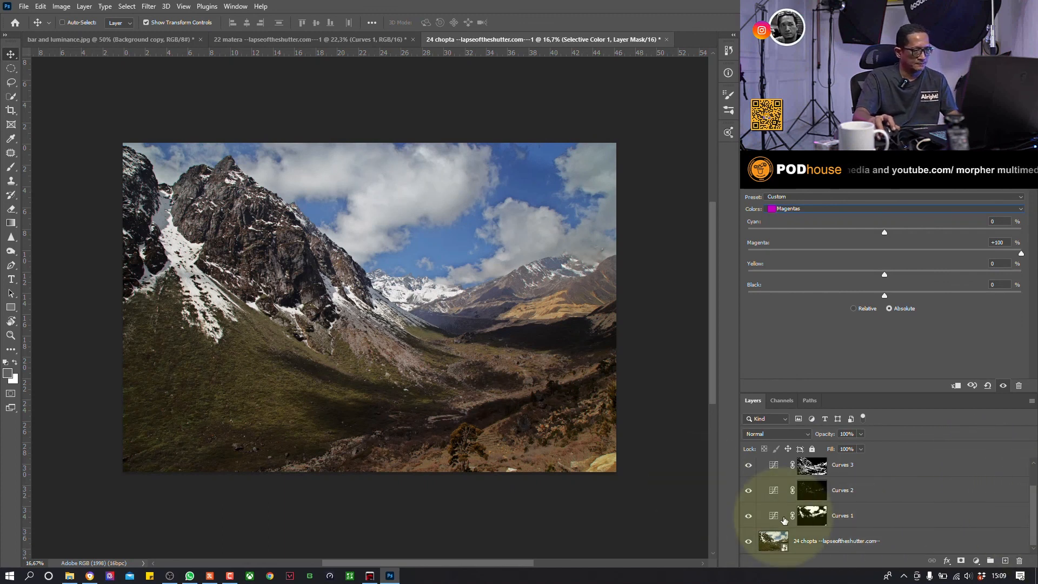
alt+click(749, 543)
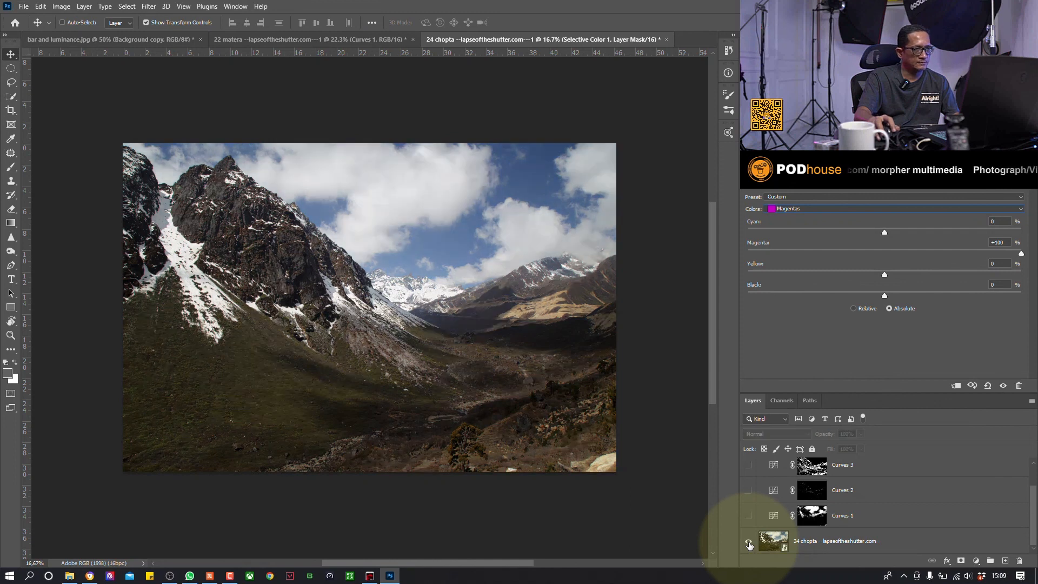
alt+click(748, 543)
alt+click(749, 542)
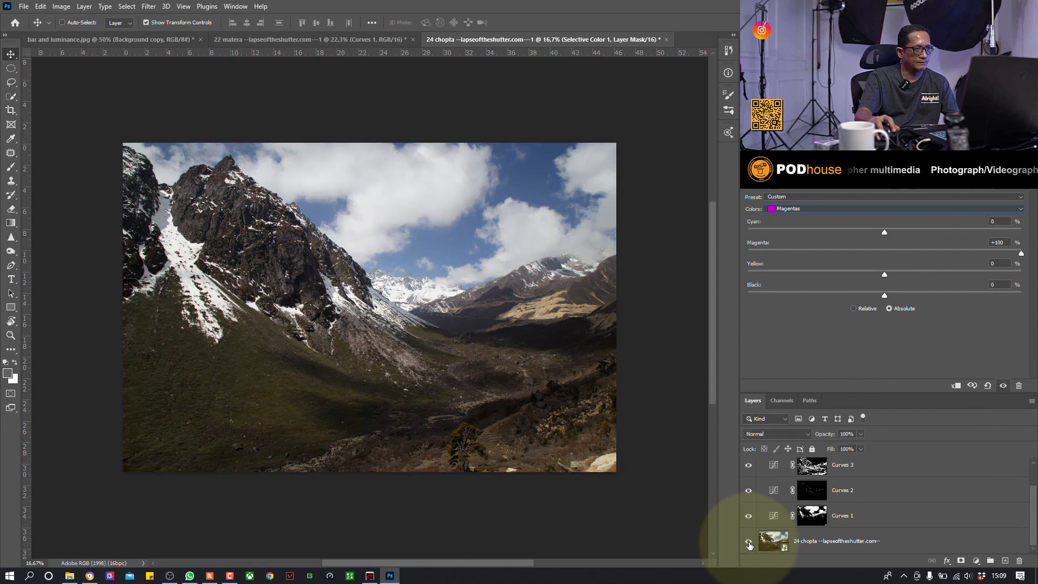
alt+click(749, 542)
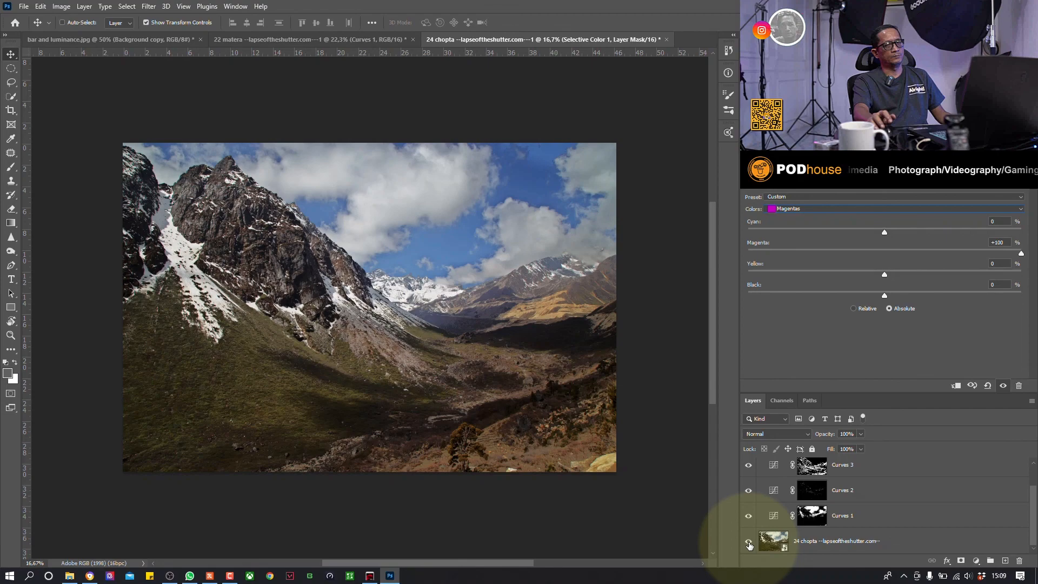